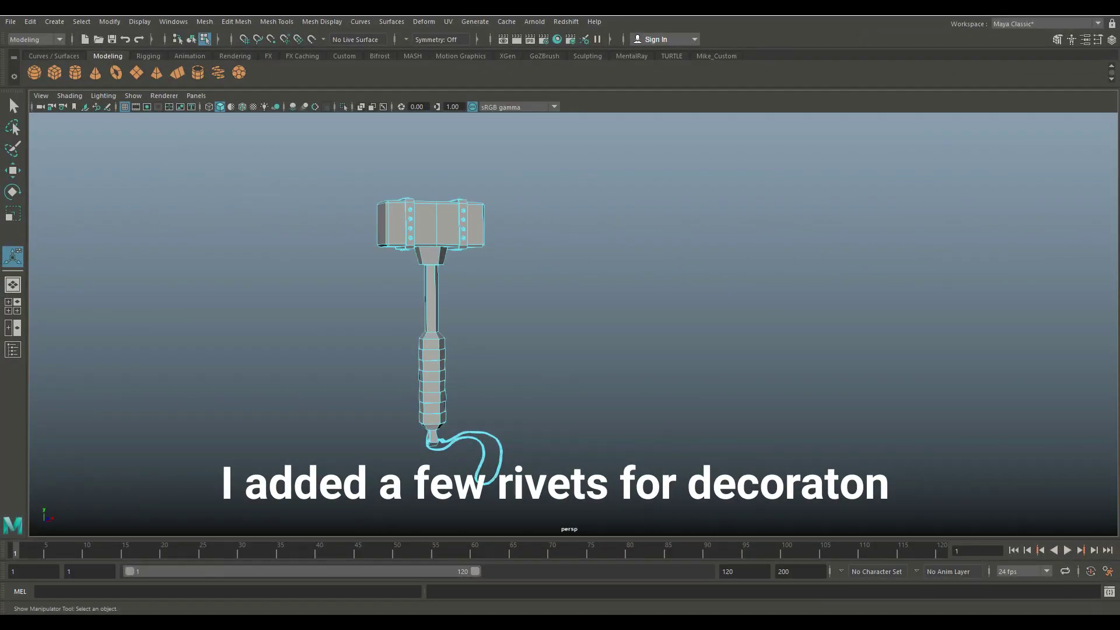
Step: Select every part of the hammer model and apply an Automatic UV projection to all of it
mouse_move(525, 326)
alt+mouse_down()
mouse_move(563, 376)
mouse_move(539, 335)
alt+mouse_up()
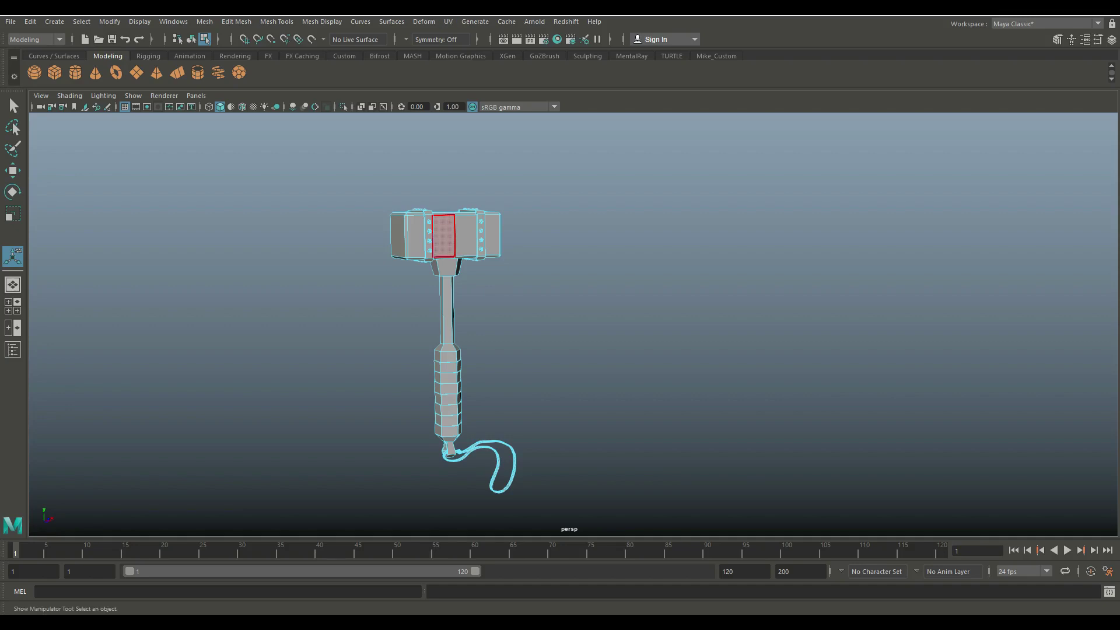
right_drag(446, 242, 435, 210)
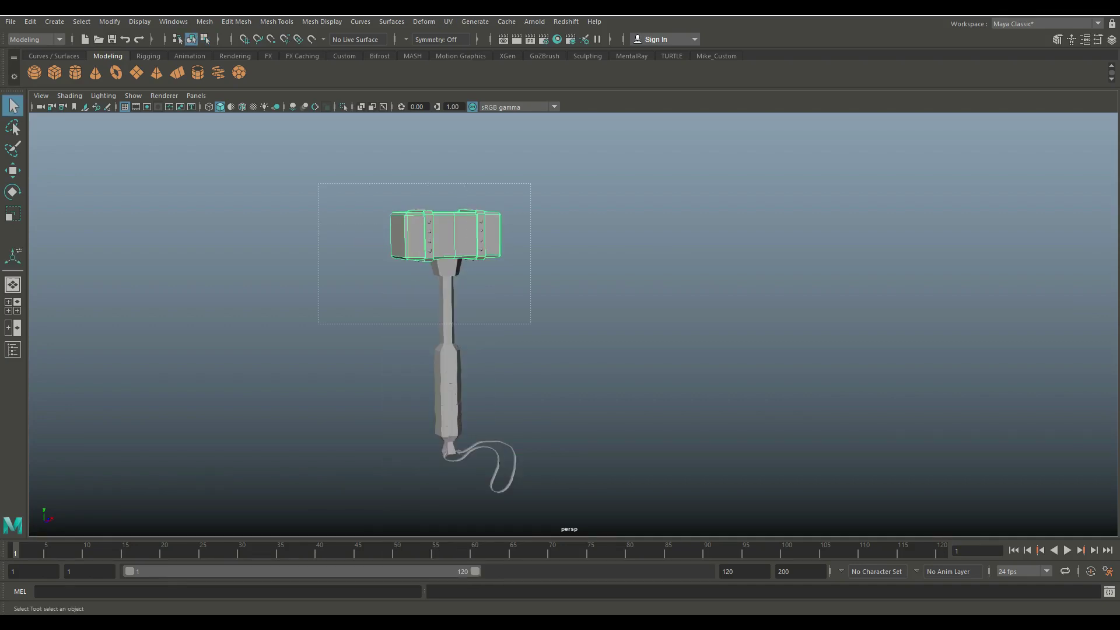
drag(531, 324, 625, 524)
click(448, 21)
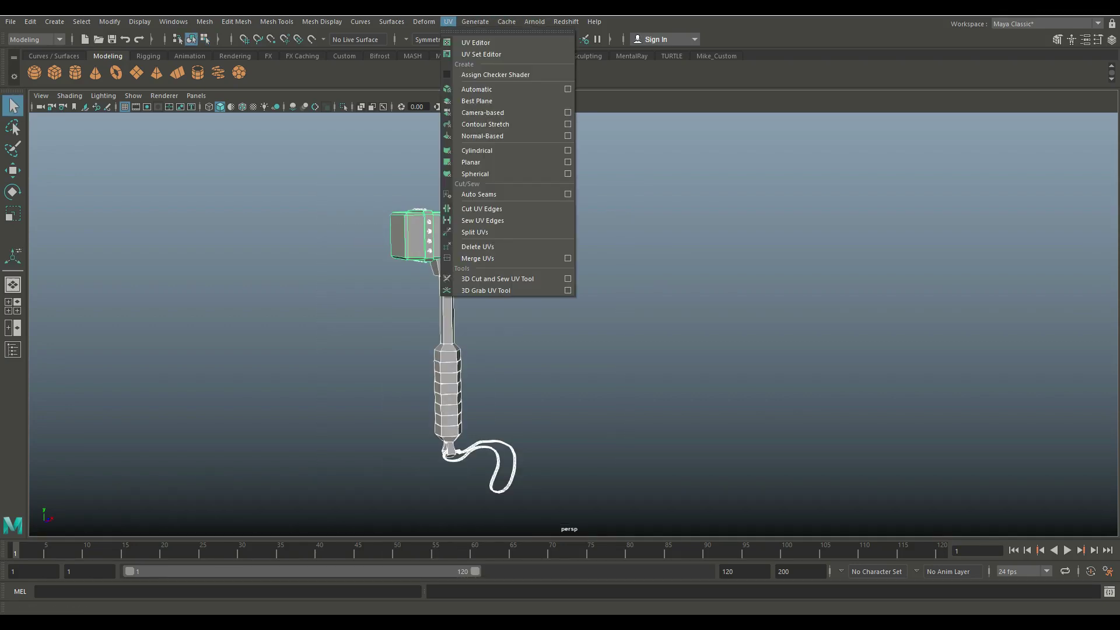
click(490, 89)
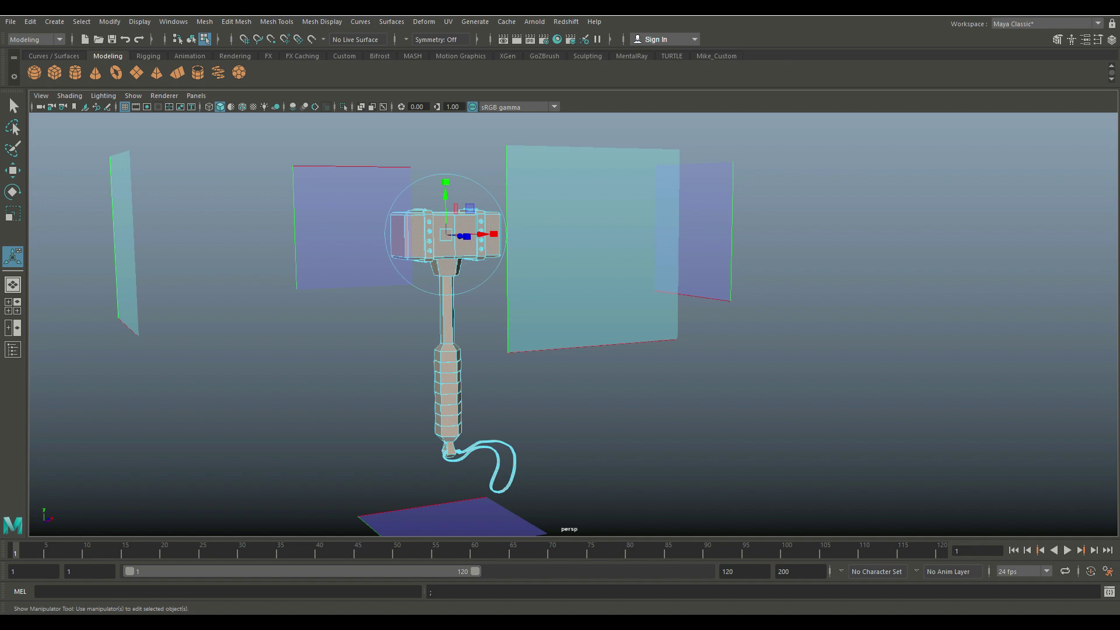
Step: Open the UV Editor, close the UV Toolkit, and apply the checker map to the hammer
click(448, 22)
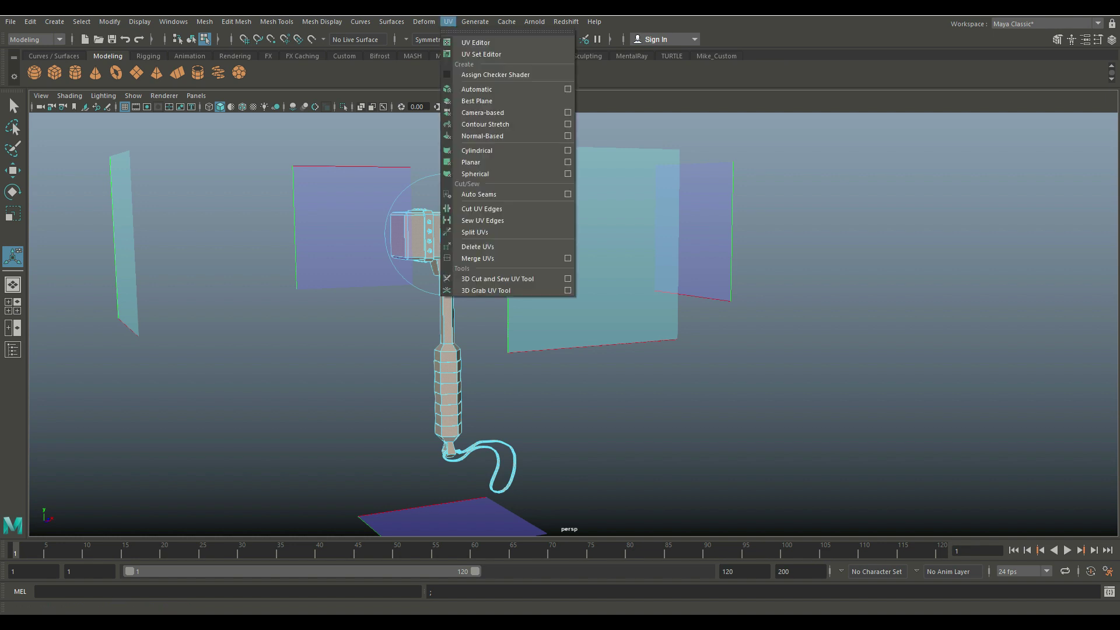
click(466, 41)
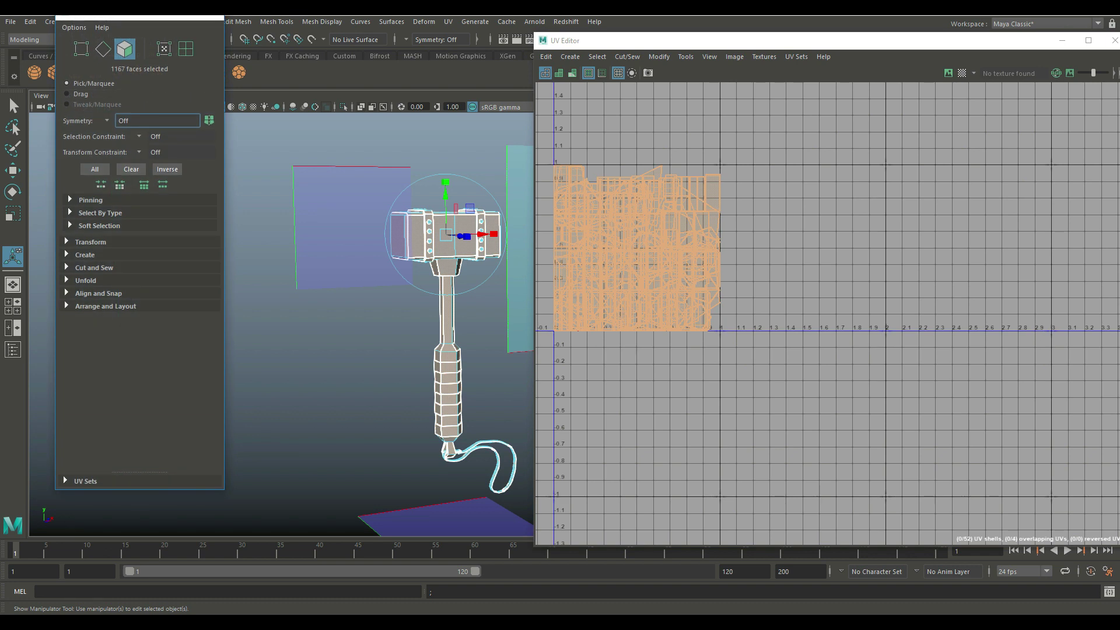
click(210, 17)
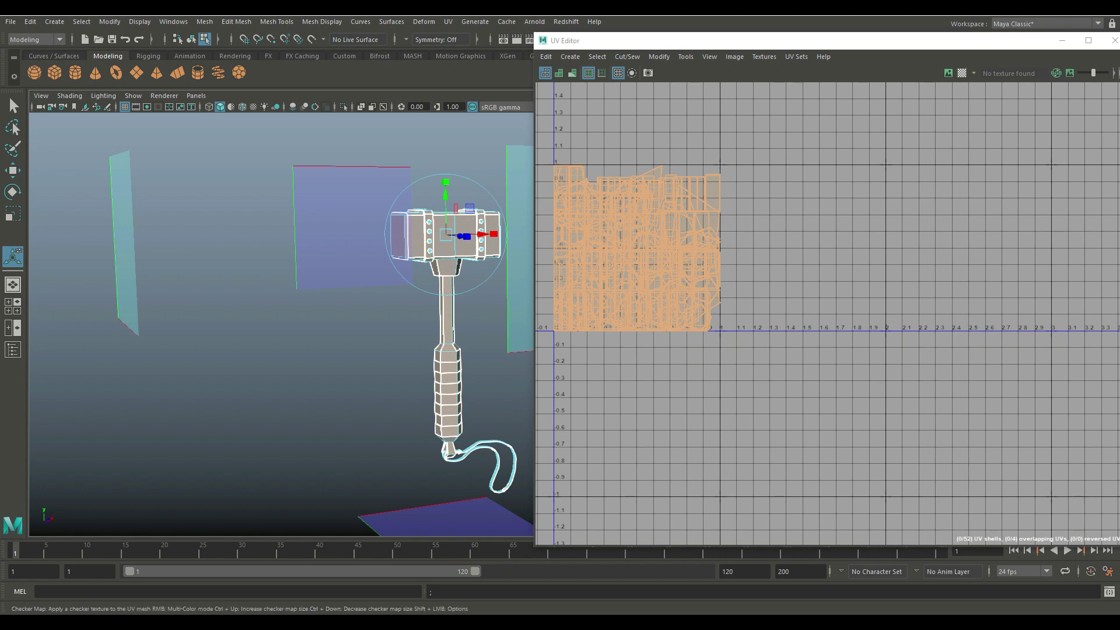
click(962, 73)
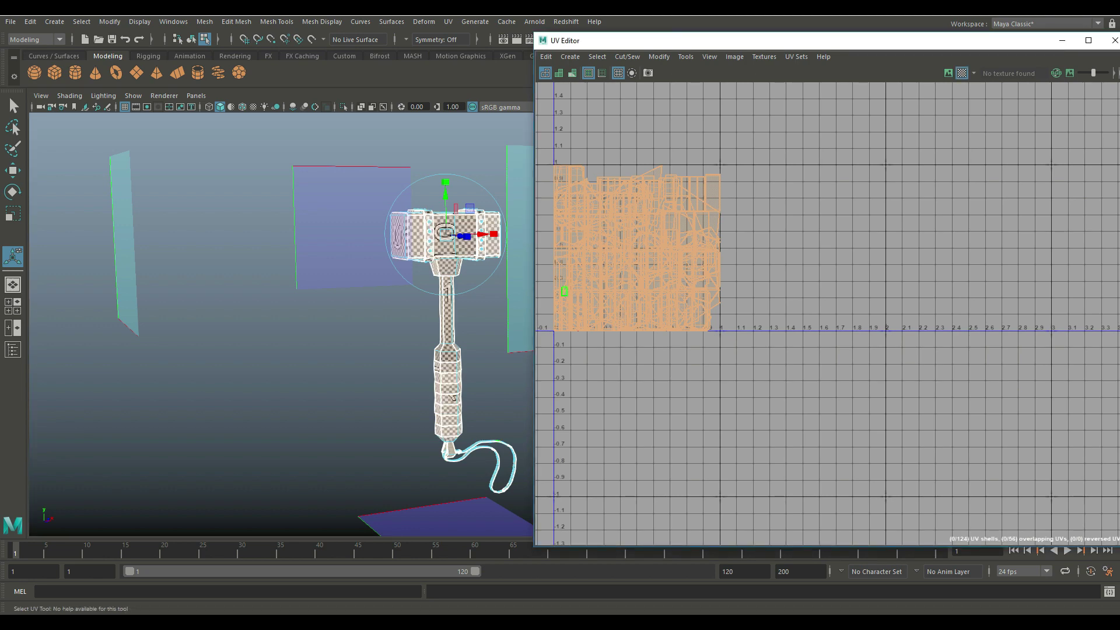
Step: Select all the hammer's UV edges and join the shells with Move and Sew
scroll(374, 304, up, 5)
alt+middle_drag(322, 367, 327, 482)
alt+drag(328, 481, 376, 485)
alt+drag(198, 315, 337, 349)
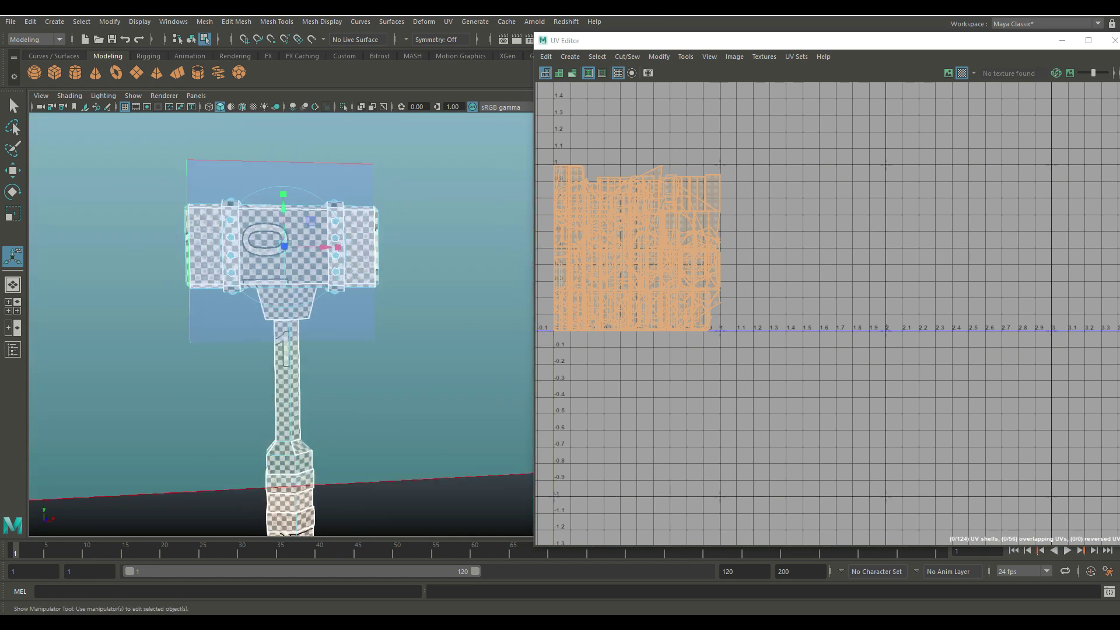
alt+middle_drag(338, 348, 389, 333)
right_drag(630, 207, 587, 198)
scroll(642, 236, down, 3)
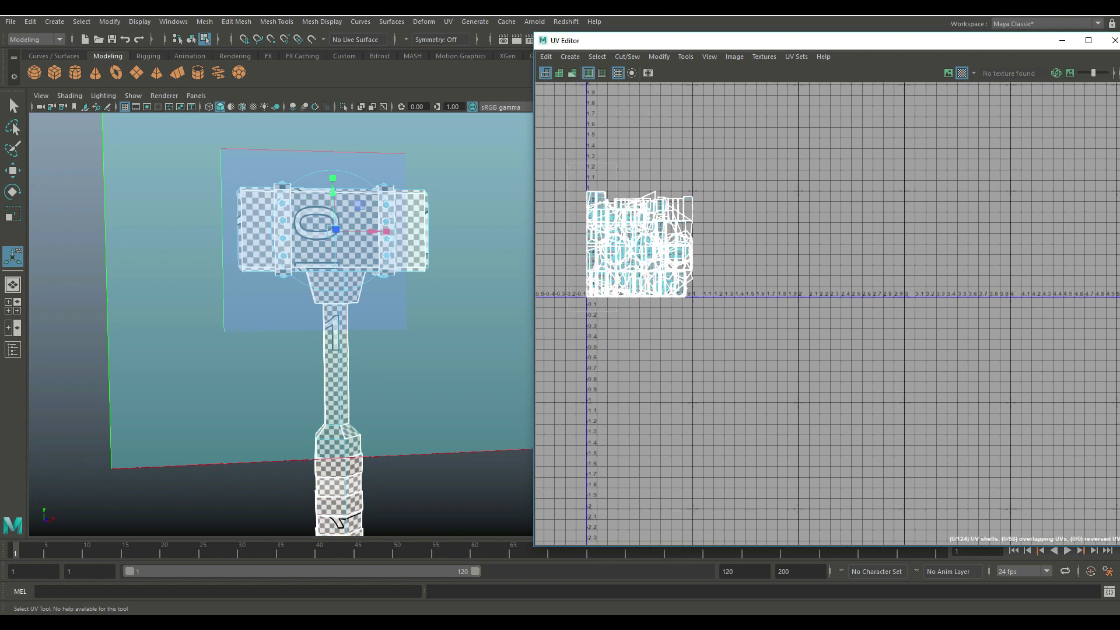
drag(568, 162, 748, 331)
double_click(621, 233)
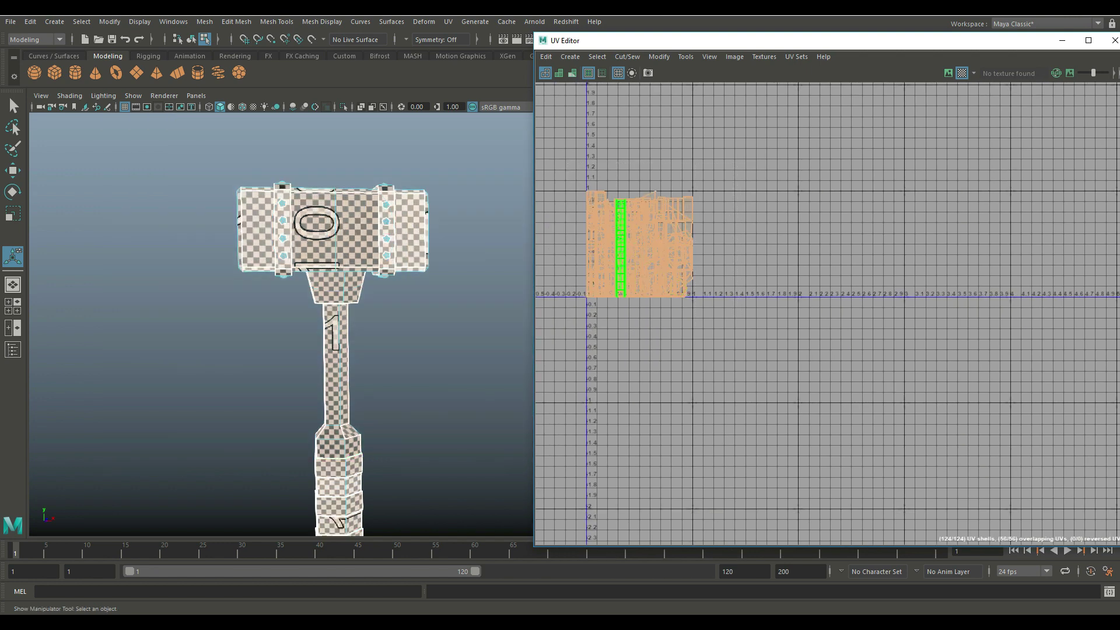
right_drag(623, 226, 687, 409)
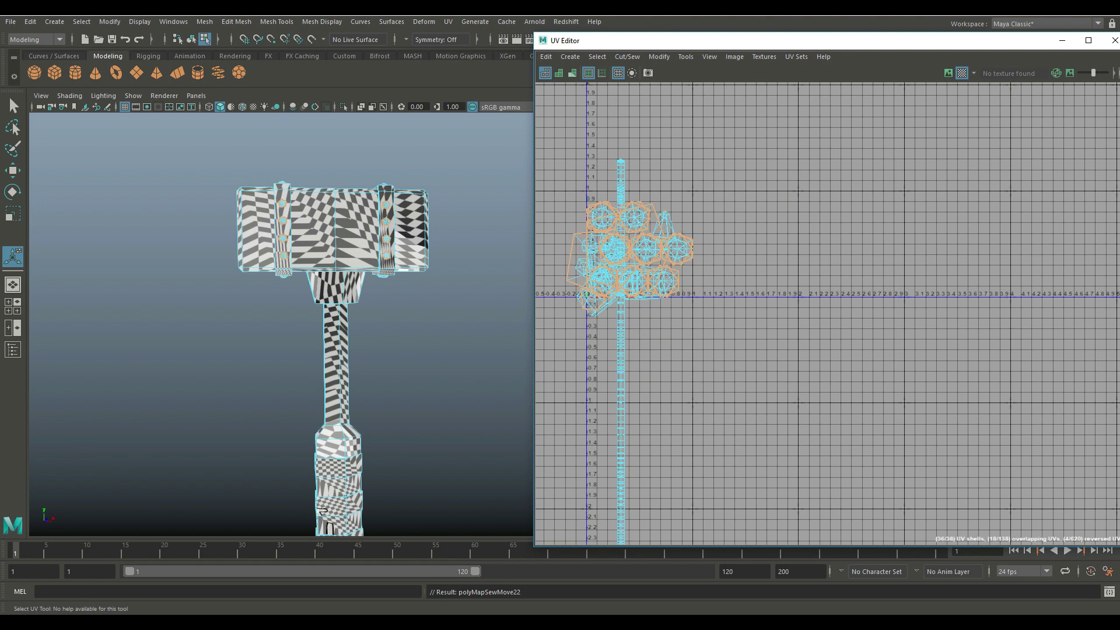
Step: Examine the sewn UV layout and the checker pattern's distortion across the hammer head
alt+middle_drag(663, 368, 826, 344)
scroll(804, 286, down, 3)
scroll(799, 304, up, 2)
alt+middle_drag(332, 291, 333, 321)
alt+drag(333, 322, 382, 351)
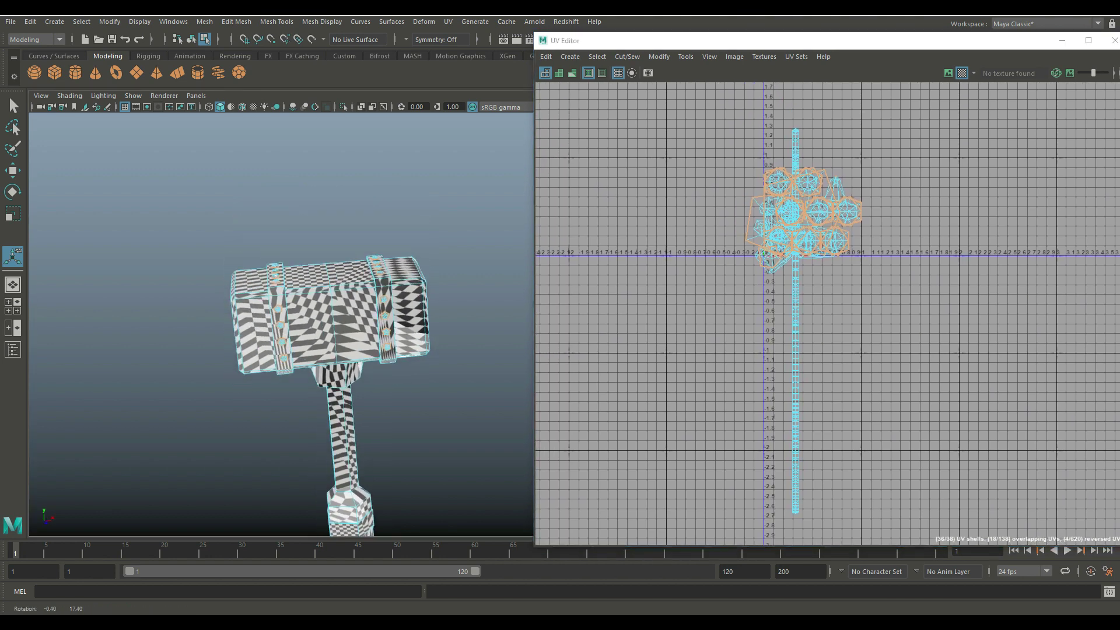
alt+middle_drag(382, 351, 437, 322)
scroll(352, 309, up, 2)
alt+drag(437, 322, 460, 324)
alt+drag(297, 320, 274, 314)
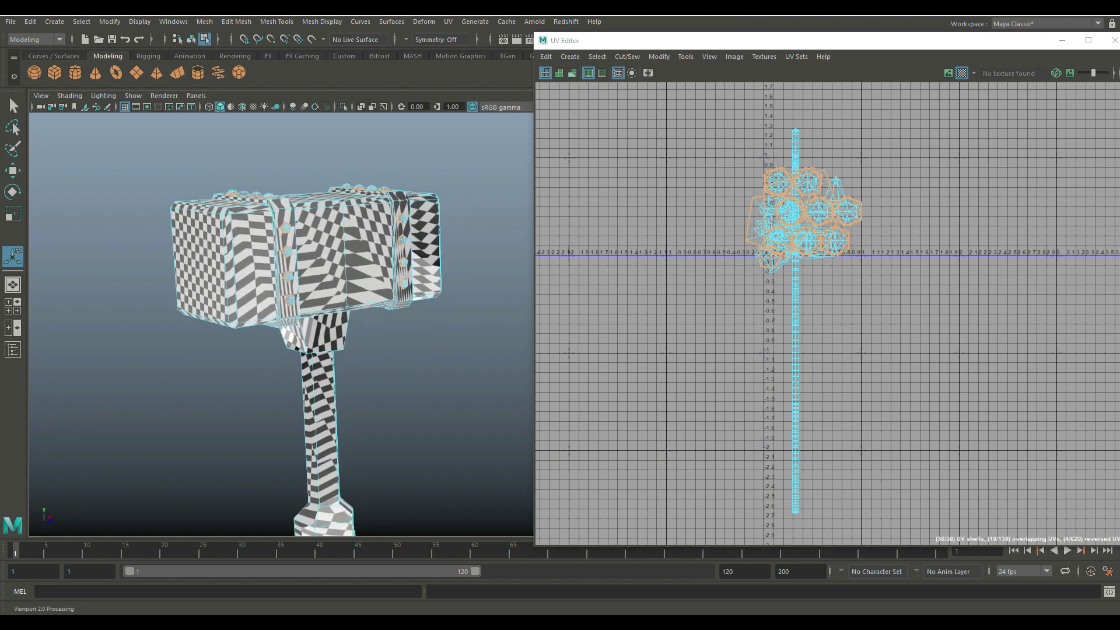
Step: Switch to edge selection on the hammer and display the model in wireframe
right_drag(795, 210, 739, 197)
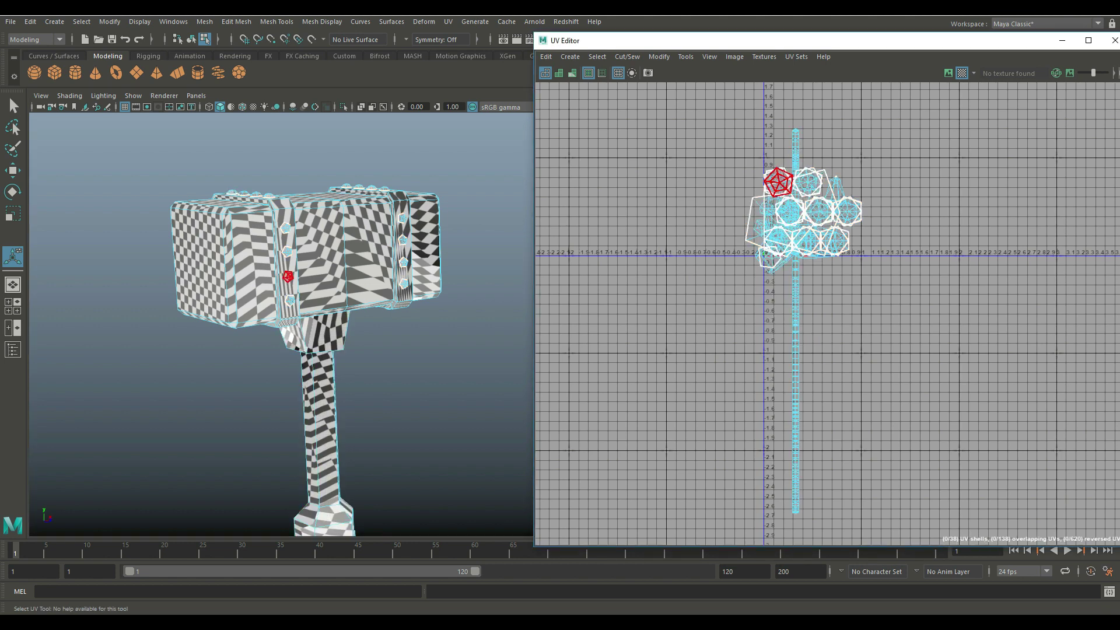
click(452, 350)
right_drag(321, 238, 322, 206)
scroll(366, 249, up, 3)
scroll(367, 249, up, 2)
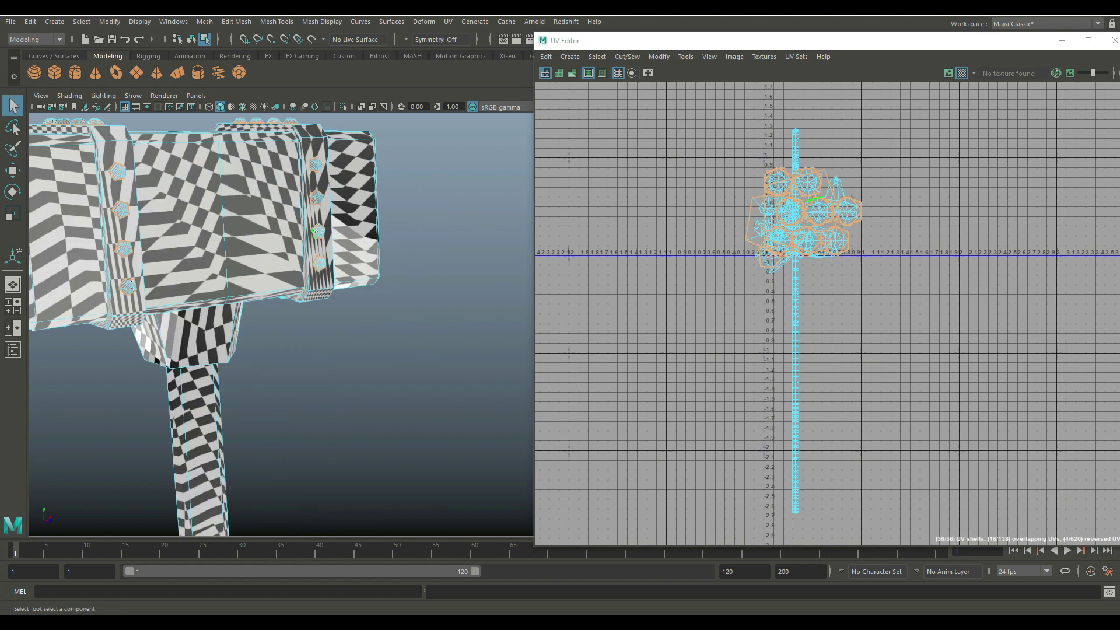
alt+middle_drag(330, 227, 392, 225)
alt+drag(392, 225, 390, 344)
alt+middle_drag(390, 344, 483, 293)
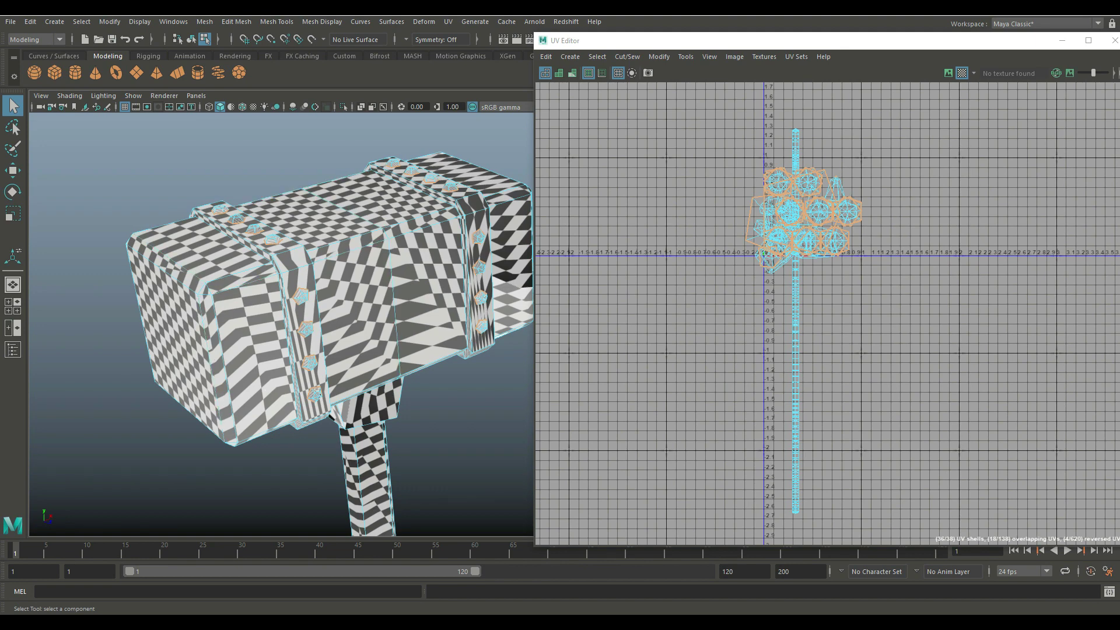
key(4)
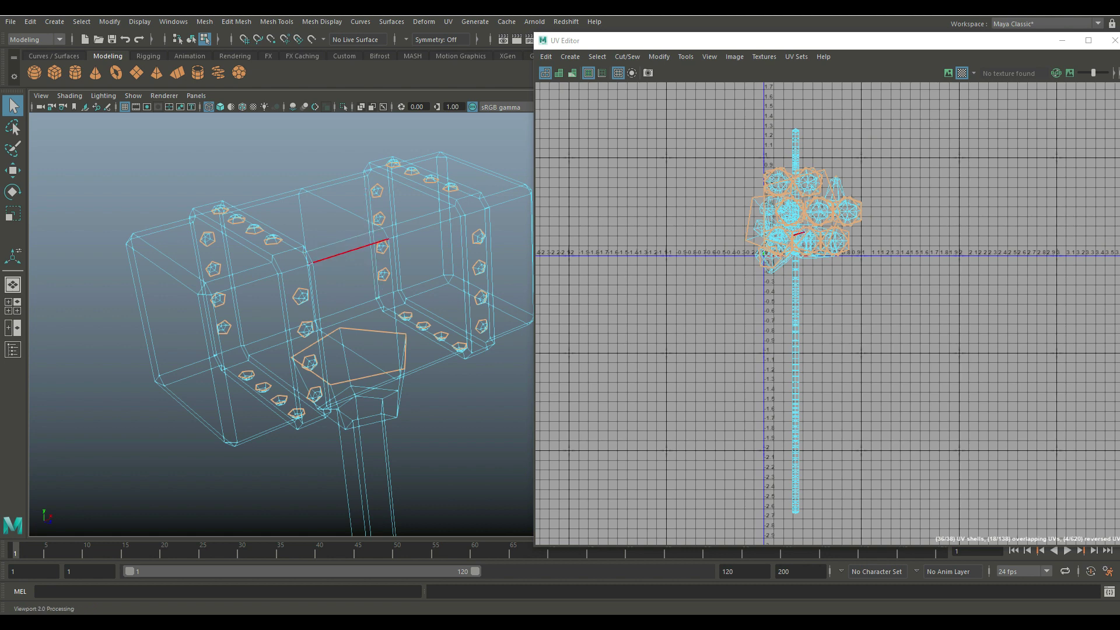
Step: Select the edge loop around one end cap of the hammer head and cut its UVs
alt+drag(349, 251, 385, 234)
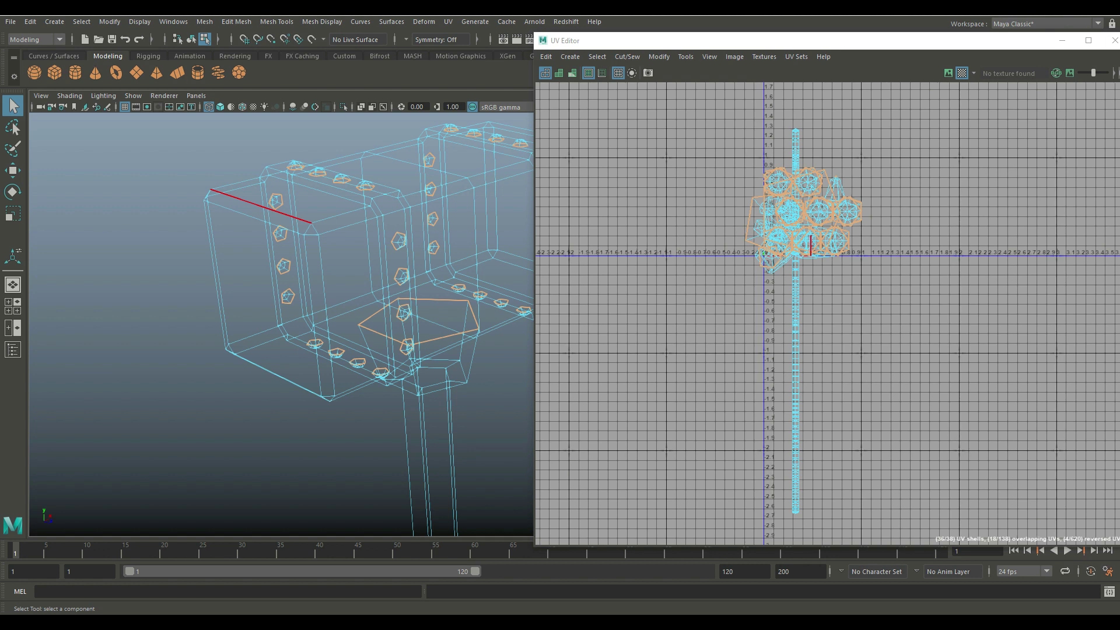
click(260, 206)
right_click(249, 203)
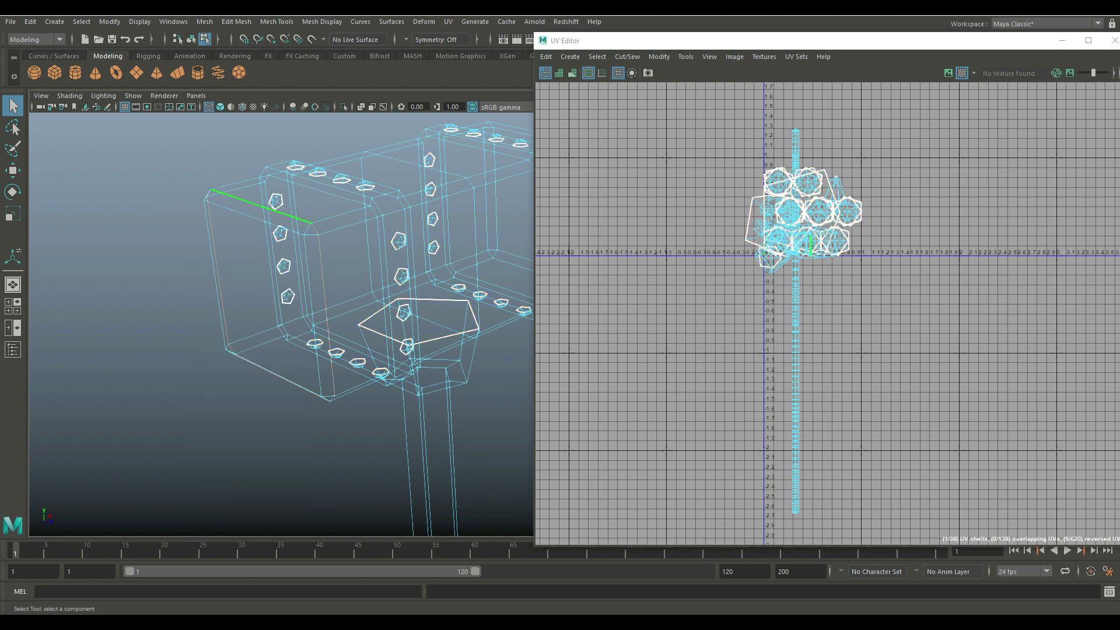
right_click(799, 209)
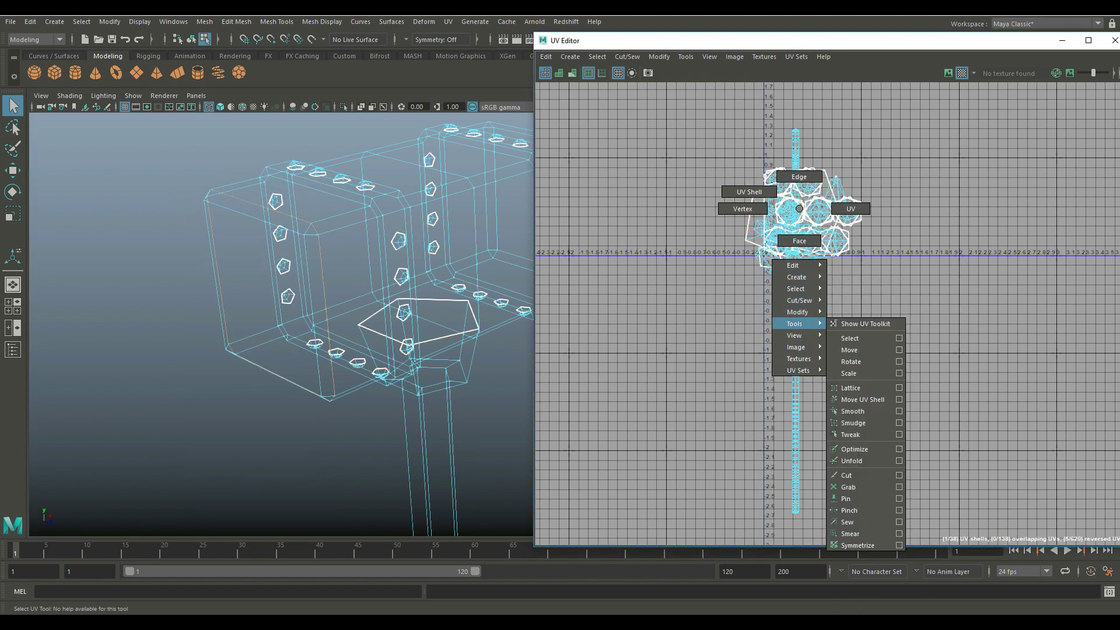
mouse_move(799, 300)
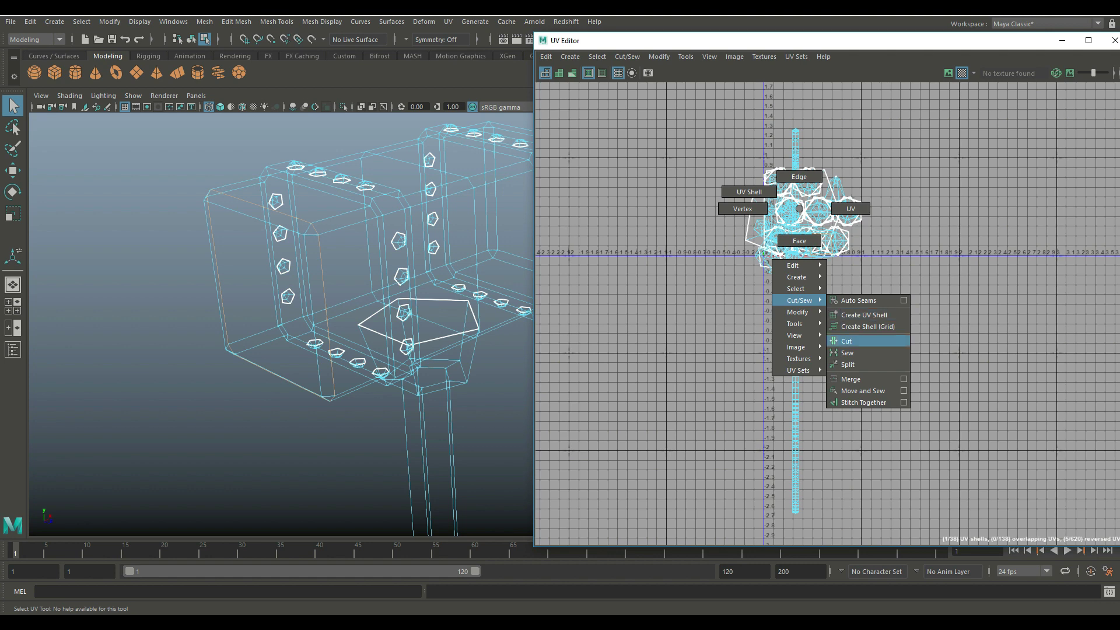
click(846, 341)
Step: Cut the UVs along the edge loop around the hammer head's opposite end cap
scroll(432, 327, down, 4)
alt+drag(431, 327, 230, 353)
double_click(334, 185)
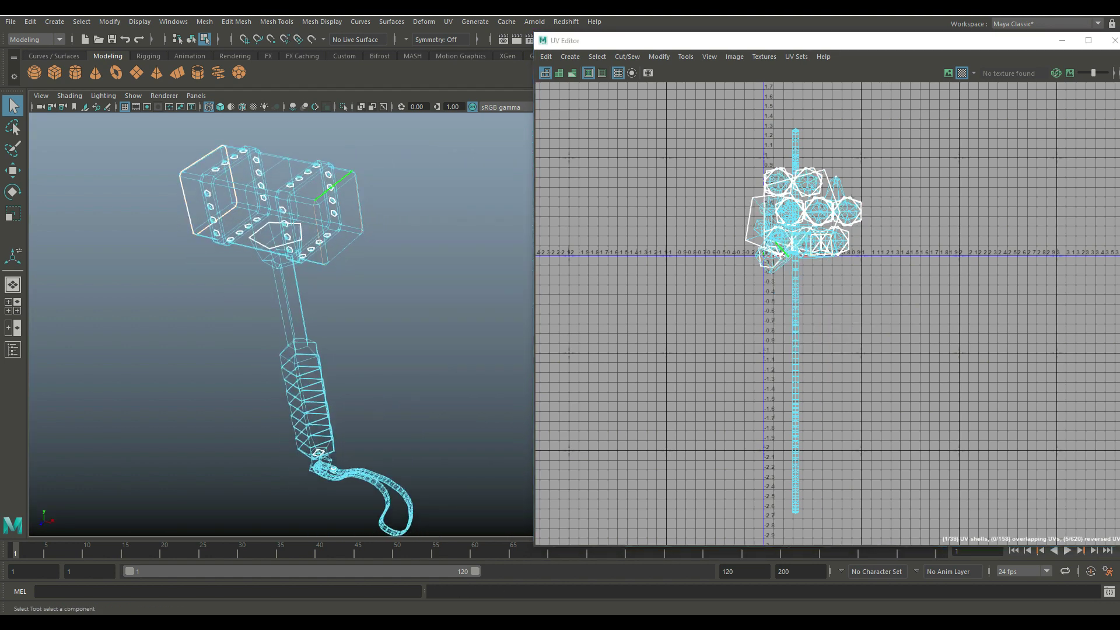
key(g)
alt+drag(349, 280, 417, 230)
alt+middle_drag(397, 233, 385, 380)
scroll(350, 327, up, 3)
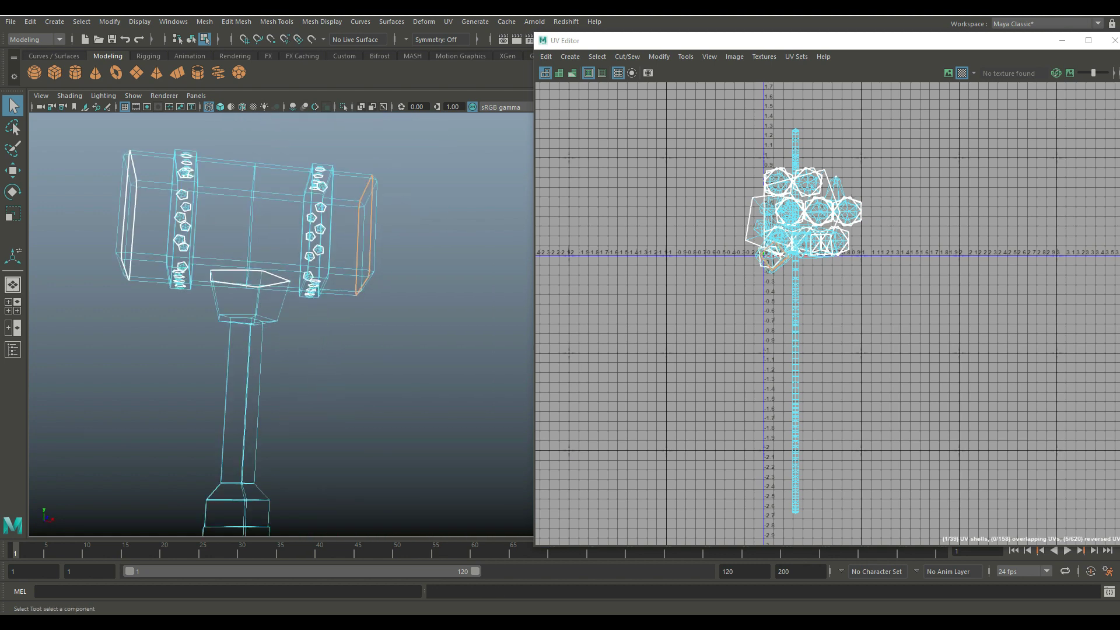
key(ctrl+x)
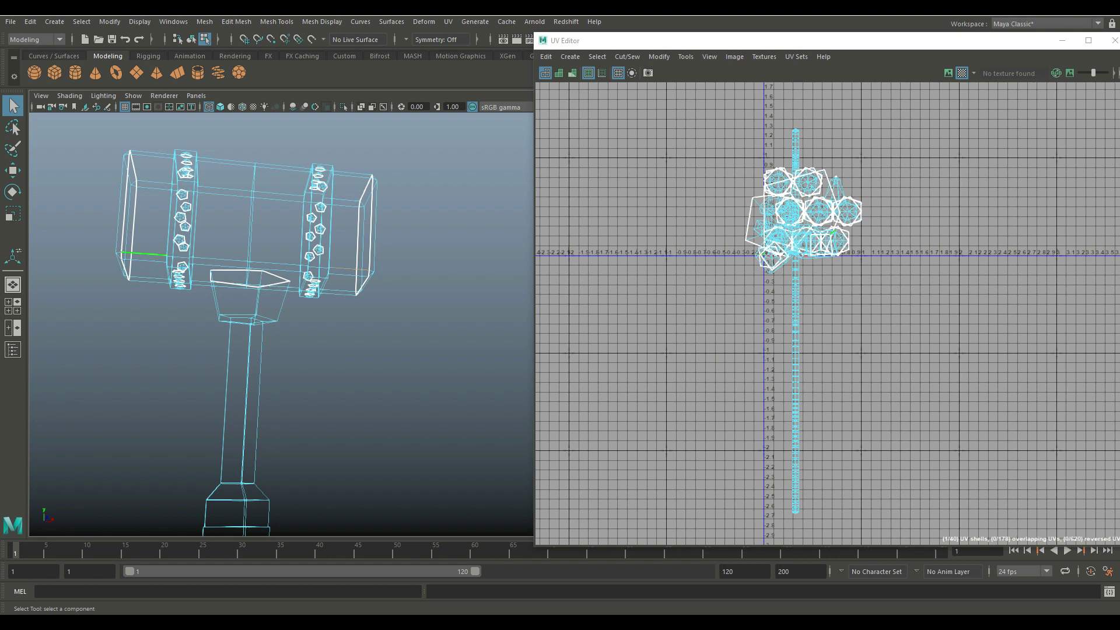
Step: Cut a lengthwise UV seam along the hammer head's lower edge, from one end cap to the other
double_click(144, 254)
scroll(152, 256, down, 4)
scroll(151, 257, up, 4)
alt+drag(157, 256, 251, 280)
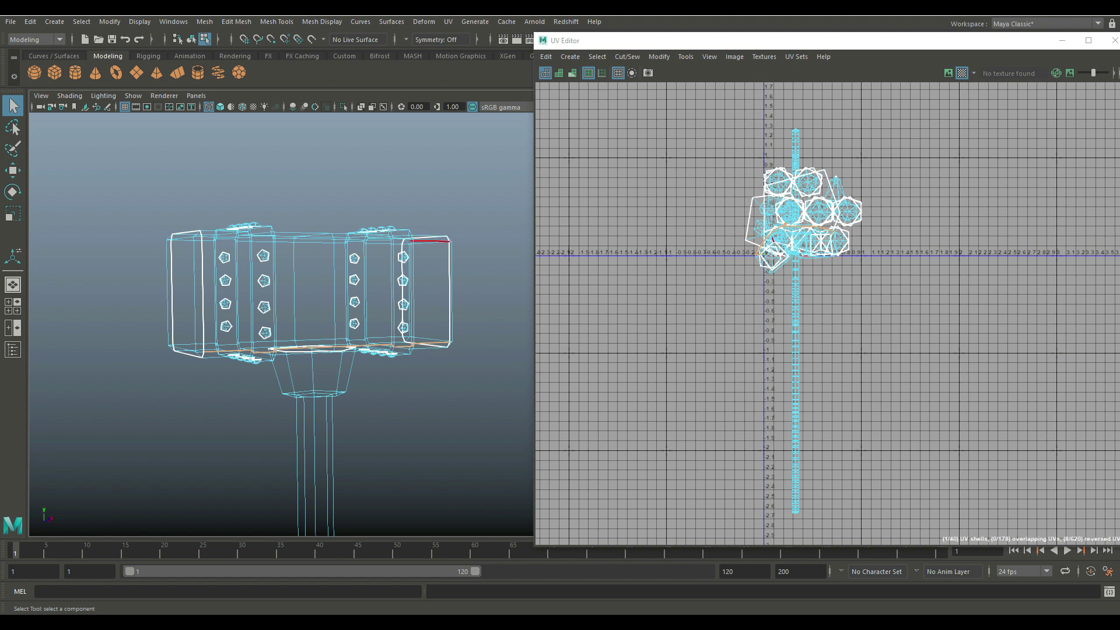
Step: Select only the head mesh and cut the UVs along the edge loop on the same side of each band
right_drag(435, 240, 504, 225)
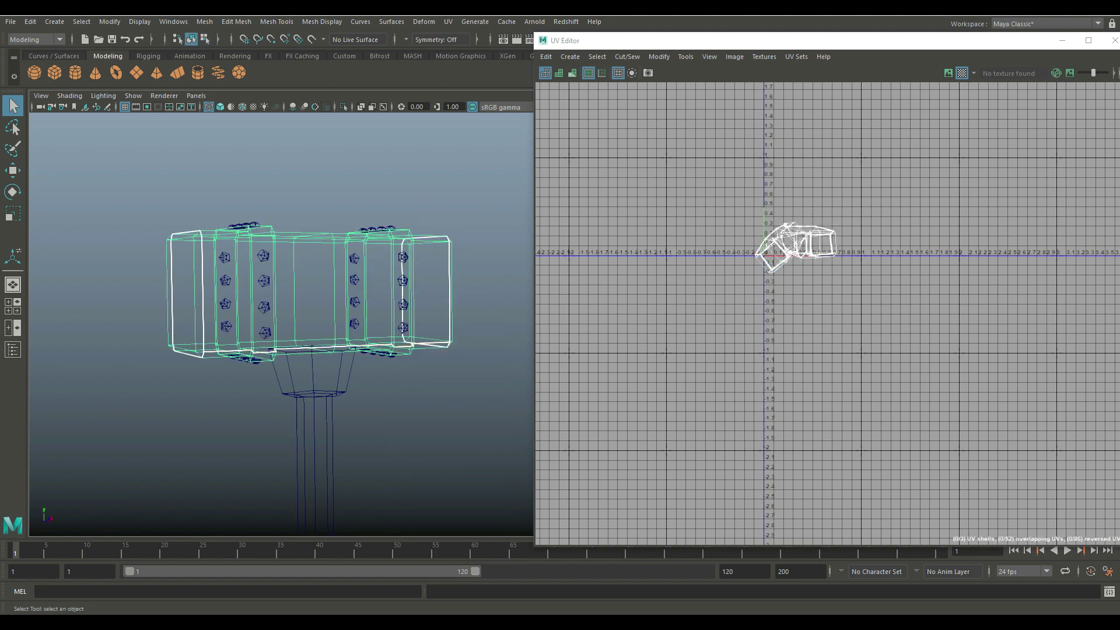
scroll(309, 286, up, 4)
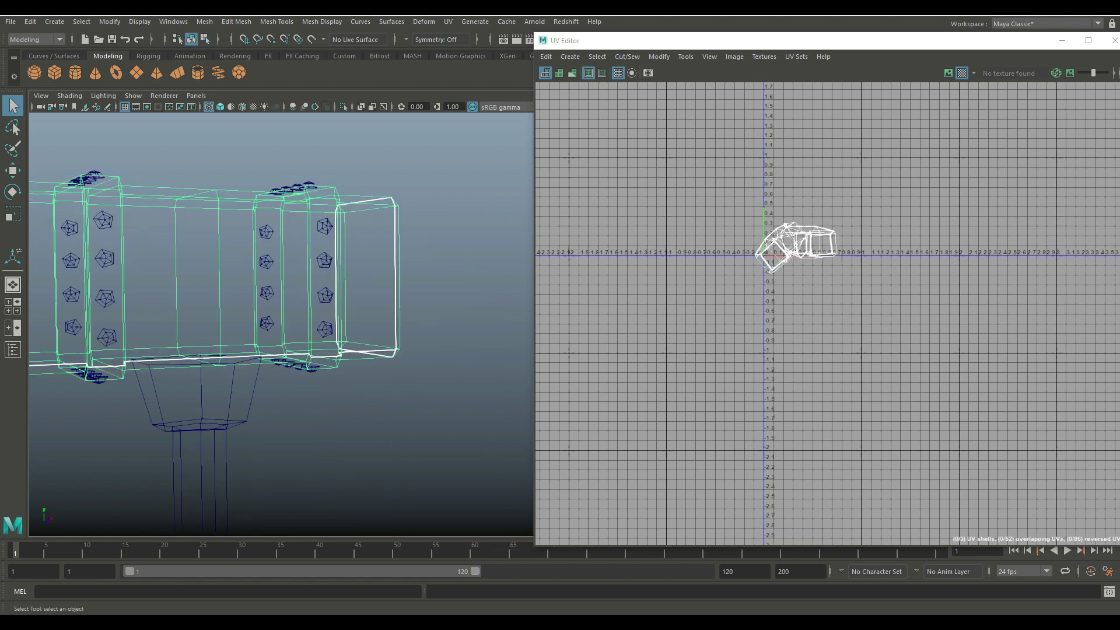
scroll(309, 286, down, 4)
alt+drag(309, 286, 374, 322)
scroll(309, 286, up, 4)
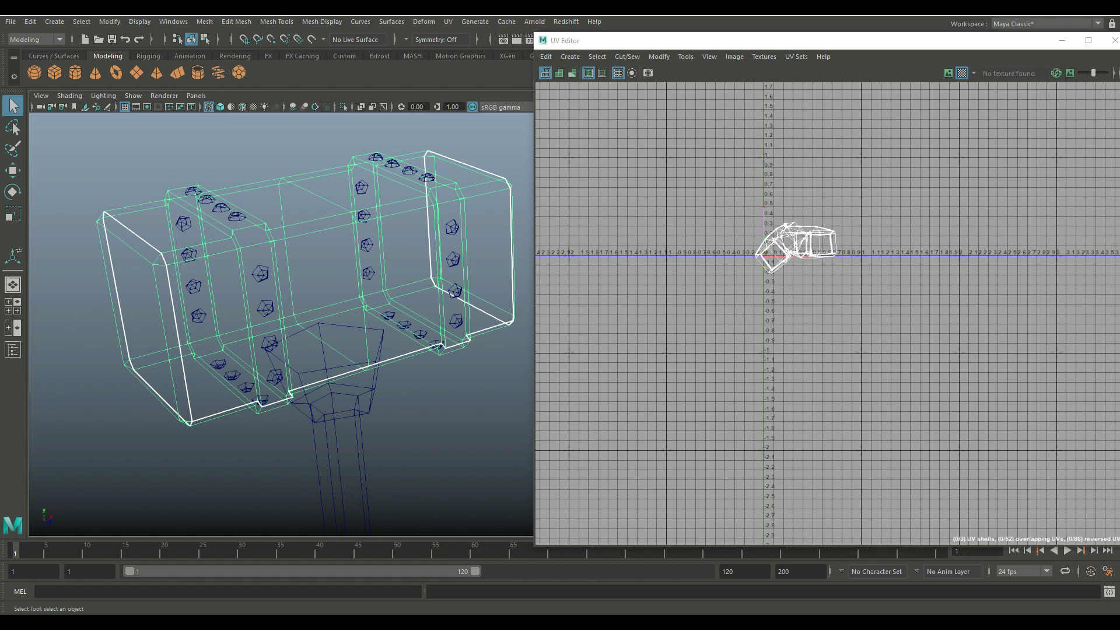
right_drag(222, 231, 222, 201)
click(200, 218)
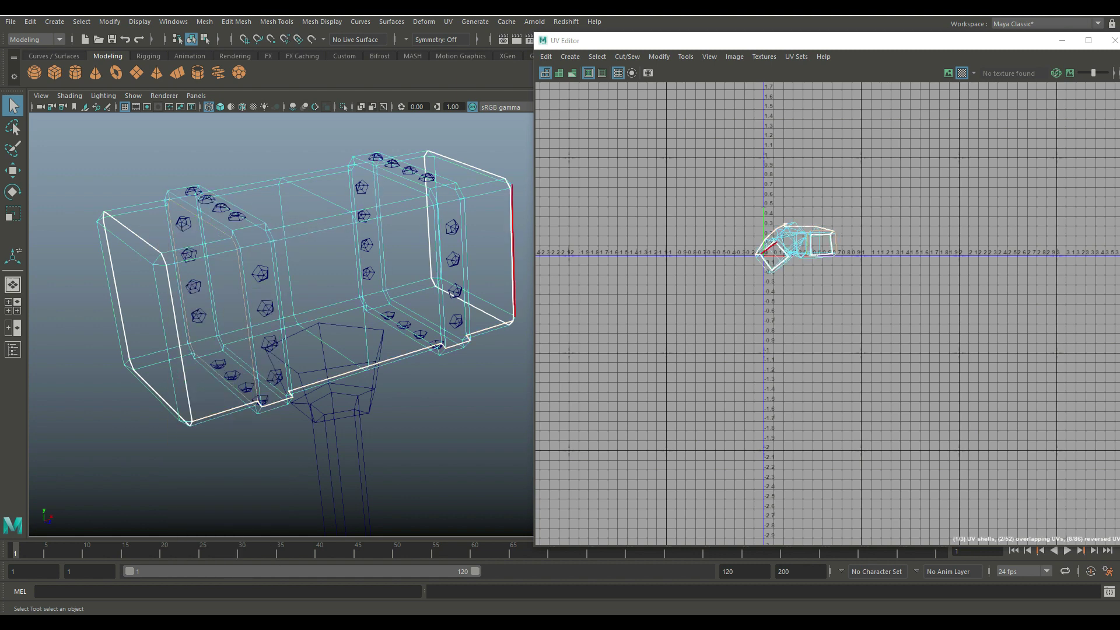
key(shift+x)
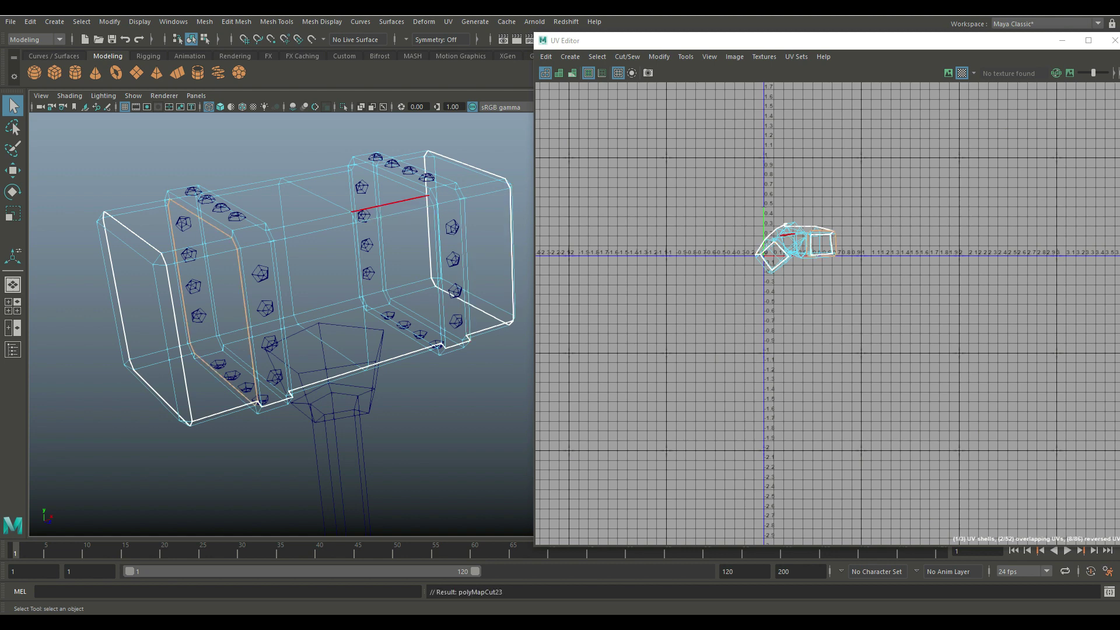
double_click(392, 179)
key(shift+x)
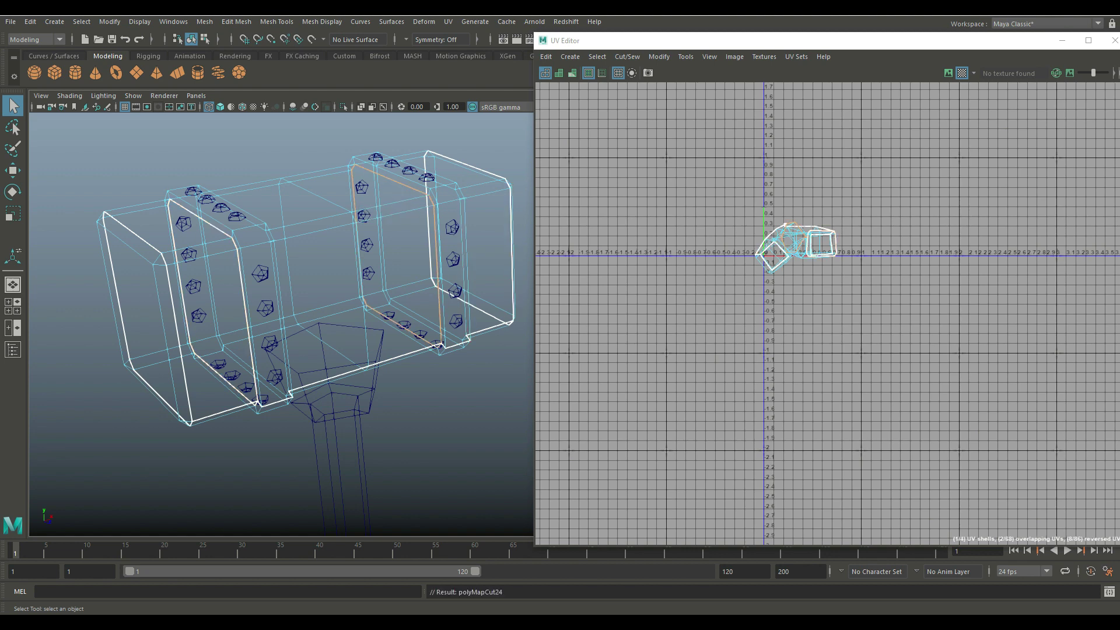
Step: Cut the UVs along the edge loops on the other side of both hammer head bands
alt+drag(384, 233, 268, 164)
alt+middle_drag(268, 163, 368, 398)
scroll(366, 397, up, 3)
double_click(188, 255)
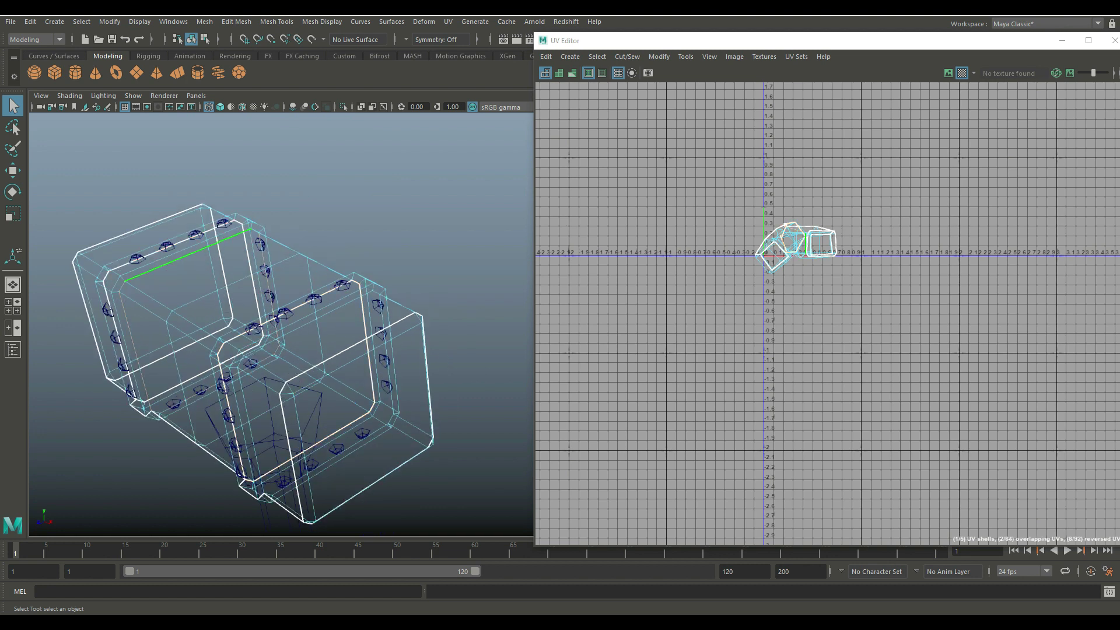
key(shift+x)
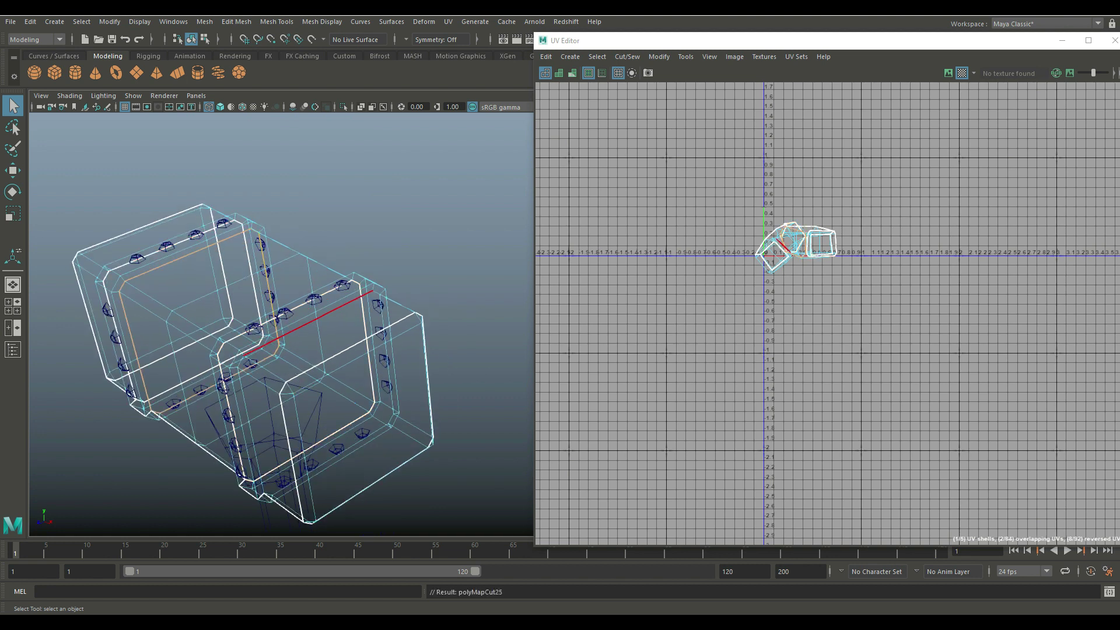
click(308, 323)
key(shift+x)
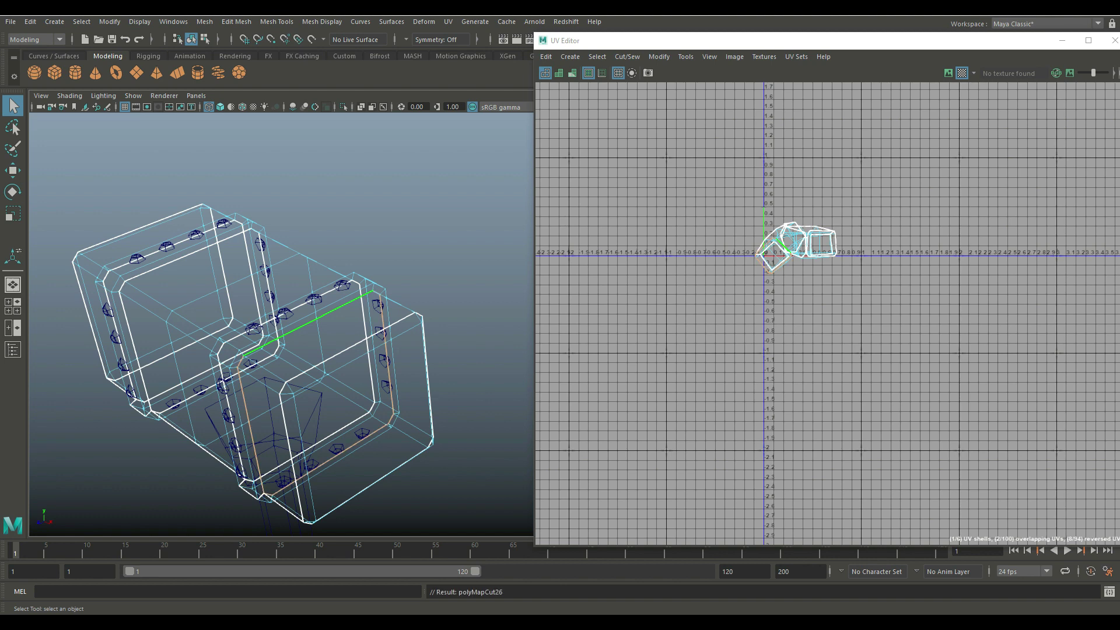
Step: Select all of the hammer head's UV shells and unfold them
scroll(308, 323, down, 4)
alt+drag(311, 322, 432, 161)
alt+drag(371, 242, 371, 291)
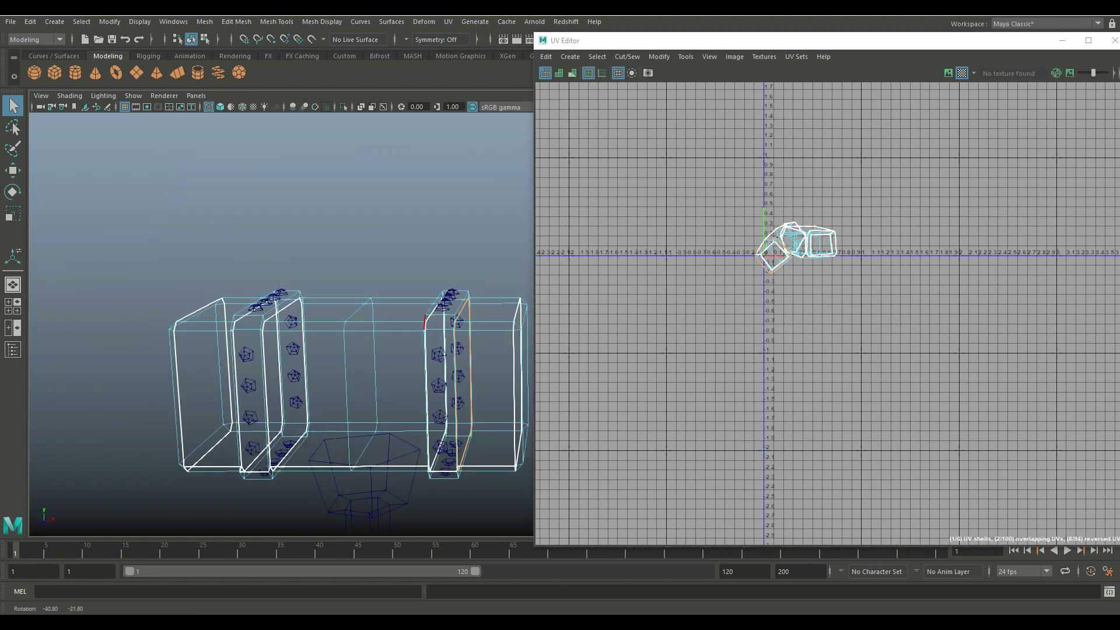
right_drag(781, 239, 734, 230)
drag(725, 201, 864, 295)
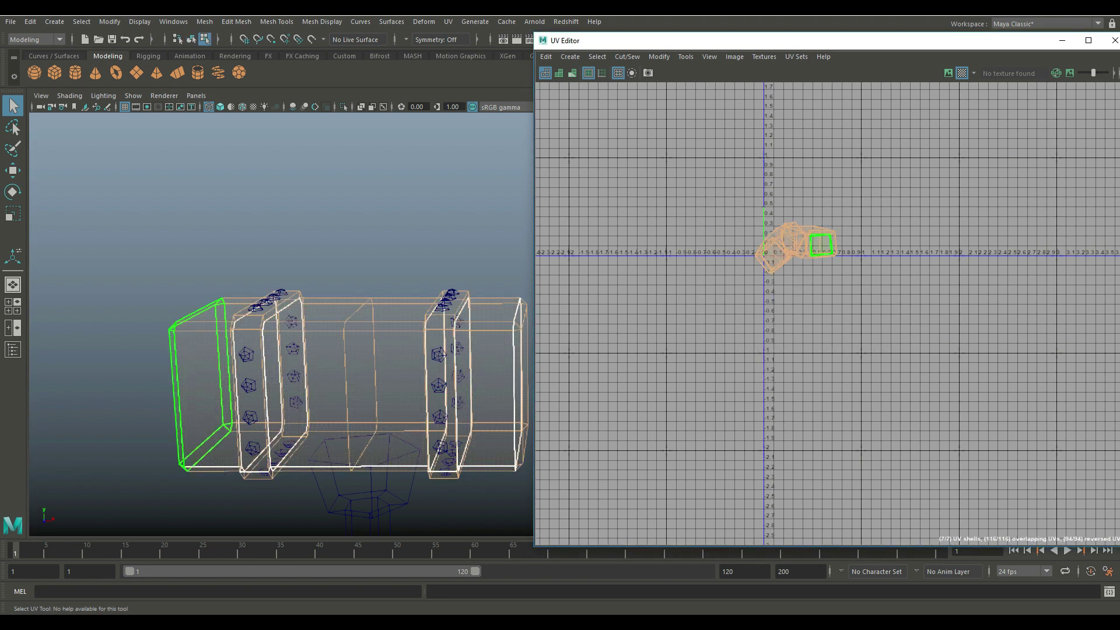
right_drag(816, 242, 869, 607)
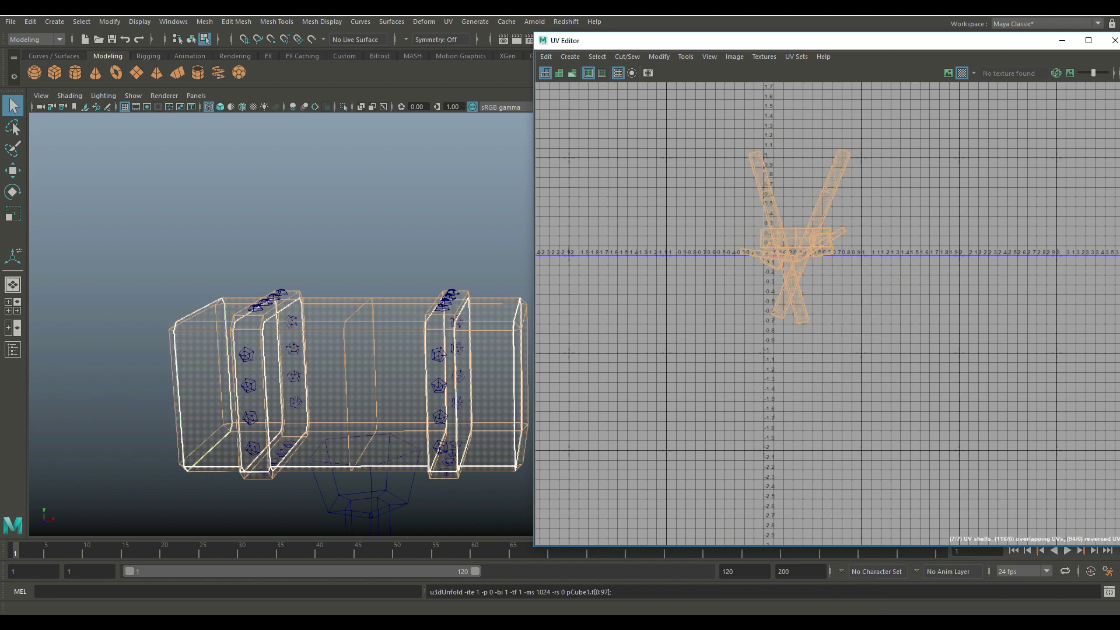
Step: Examine the unfolded UV shells to identify which parts of the hammer head they belong to
scroll(880, 340, up, 3)
alt+middle_drag(881, 339, 906, 408)
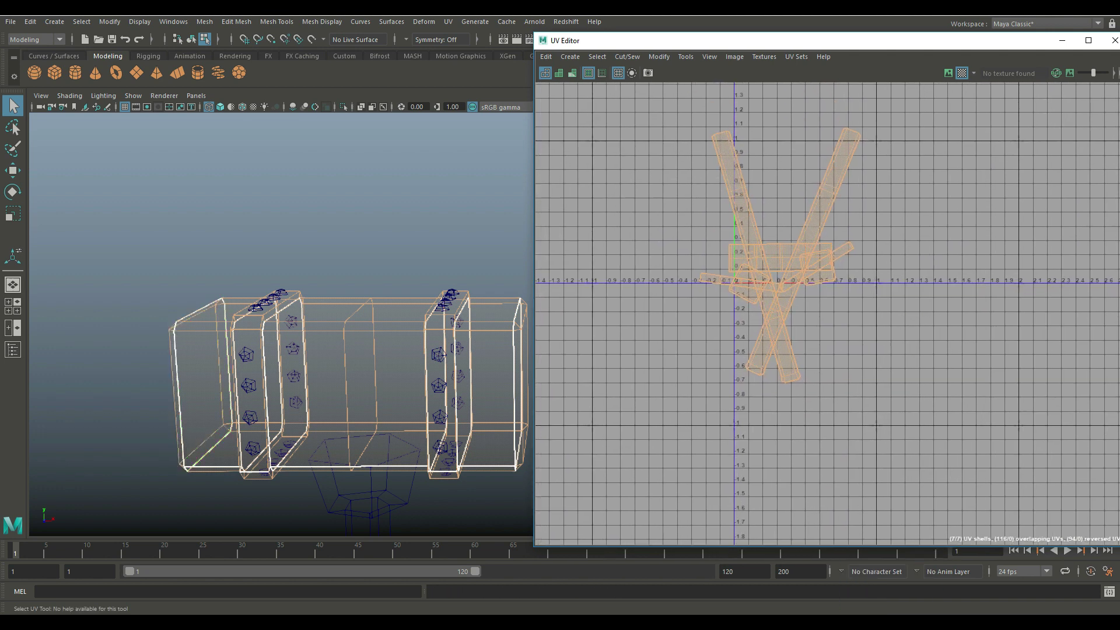
click(780, 257)
click(736, 175)
click(834, 175)
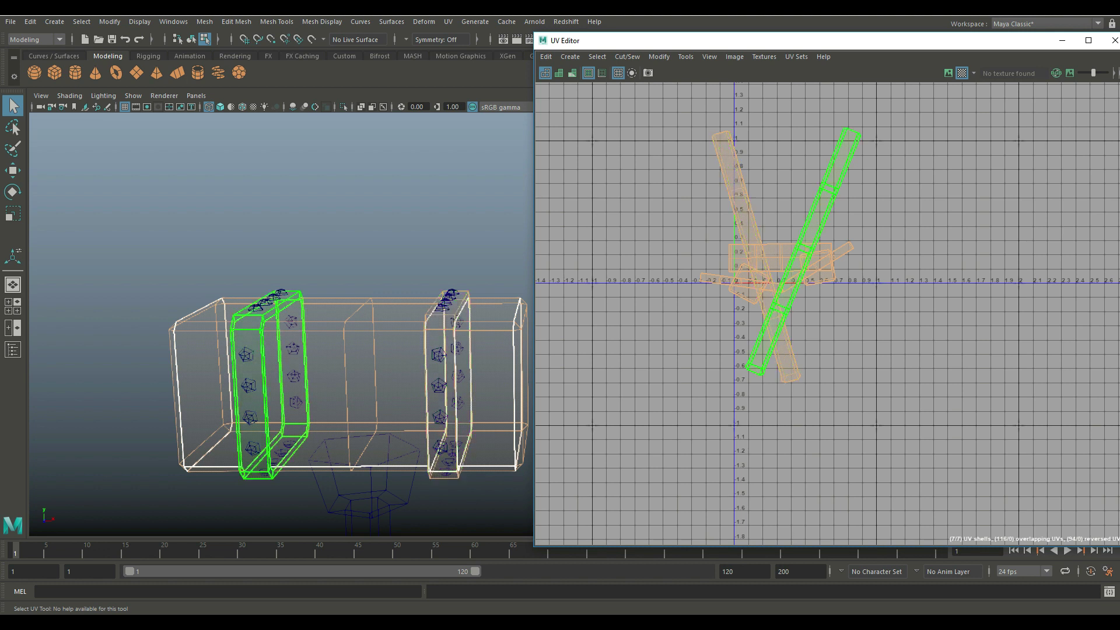
click(735, 179)
click(834, 176)
click(770, 257)
click(770, 257)
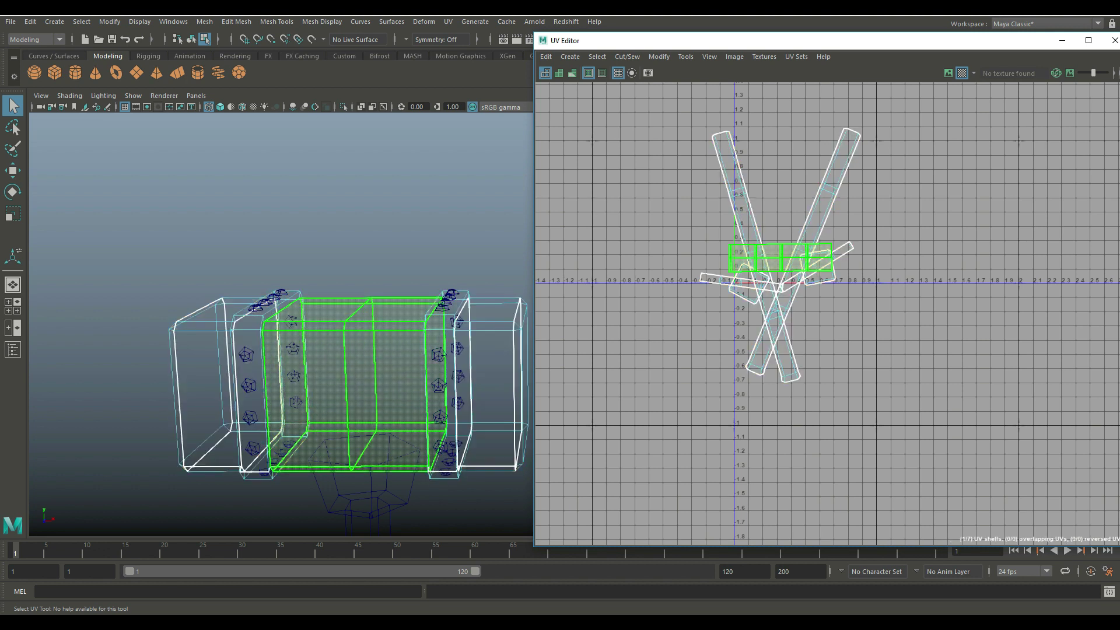
Step: Select all of the head's UV shells and lay them out within the 0 to 1 UV space
drag(671, 112, 920, 434)
click(780, 253)
right_drag(780, 253, 840, 607)
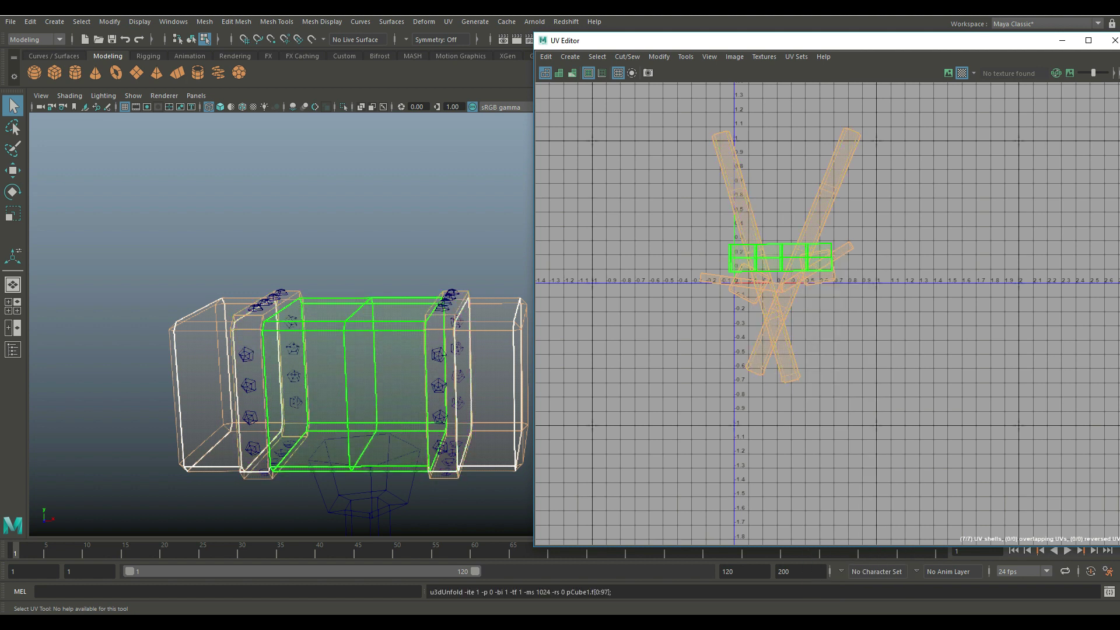
right_drag(767, 248, 840, 417)
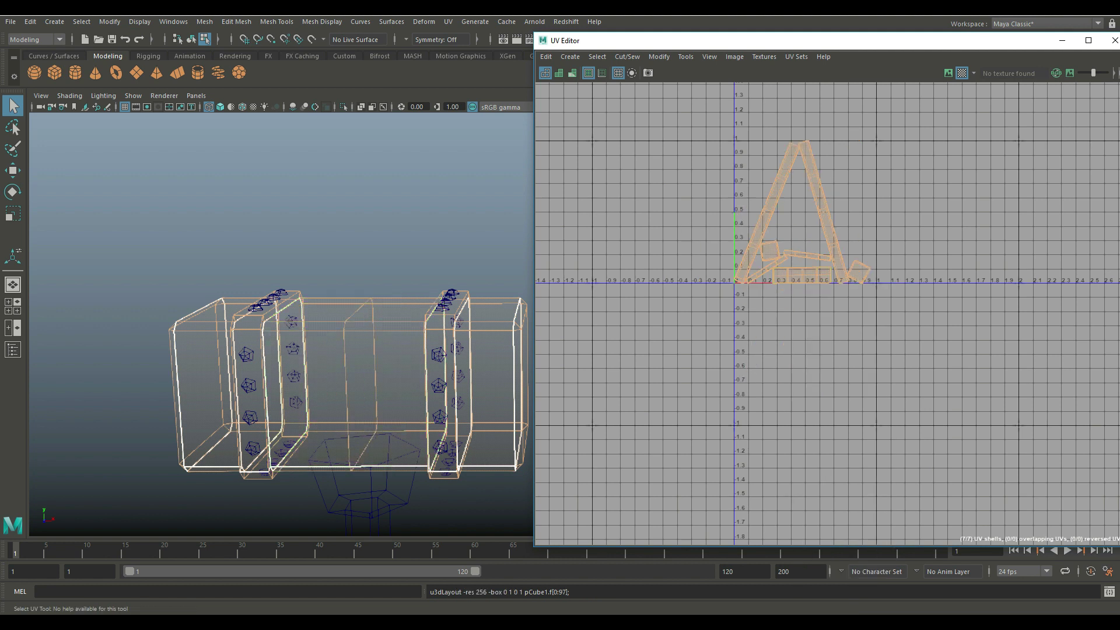
Step: Rotate the long UV shells of both bands until they stand upright
scroll(834, 356, down, 1)
click(829, 251)
alt+middle_drag(820, 227, 825, 287)
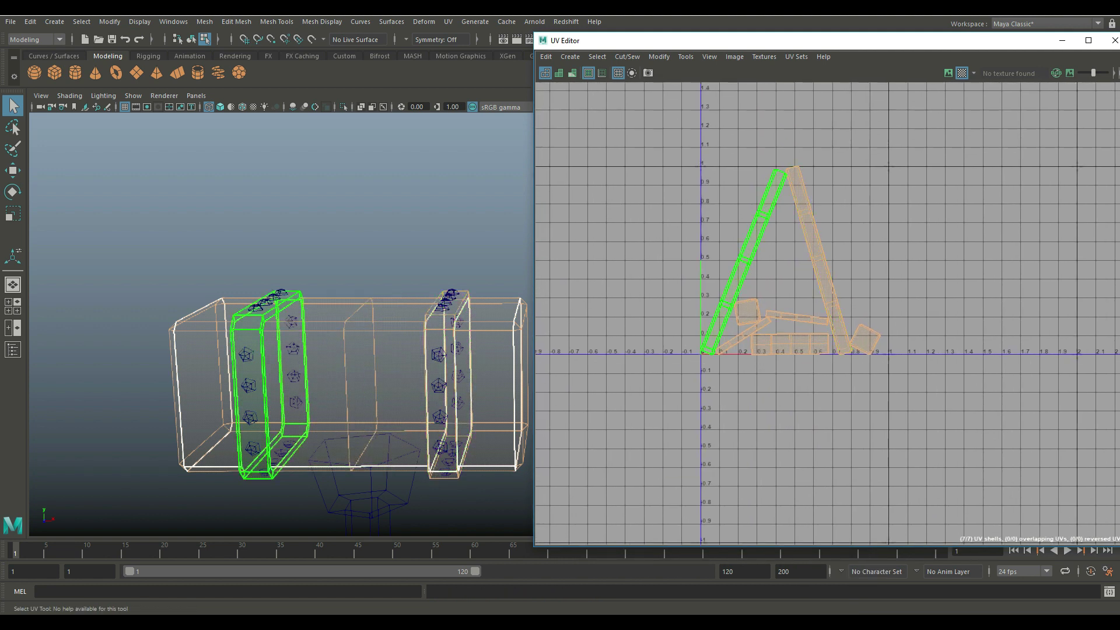
click(749, 251)
key(e)
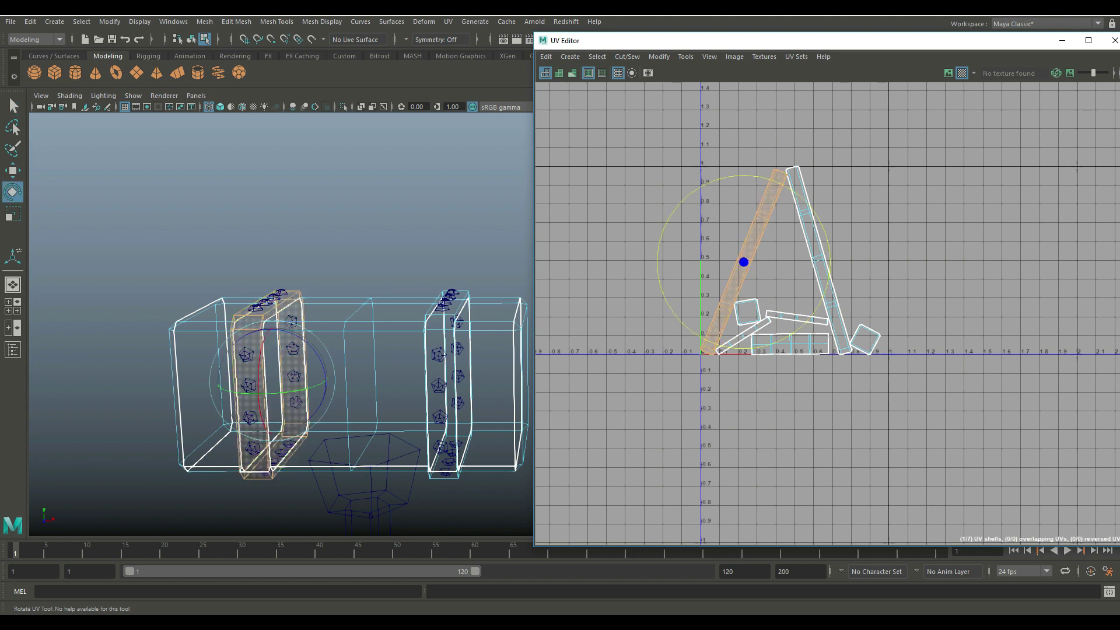
drag(713, 181, 681, 203)
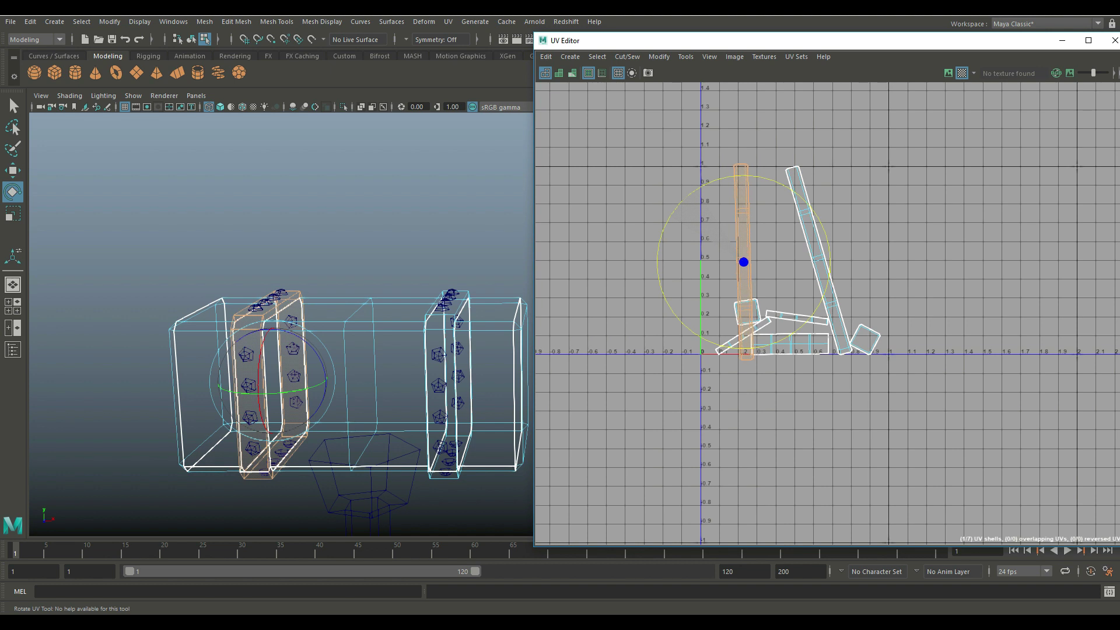
click(458, 322)
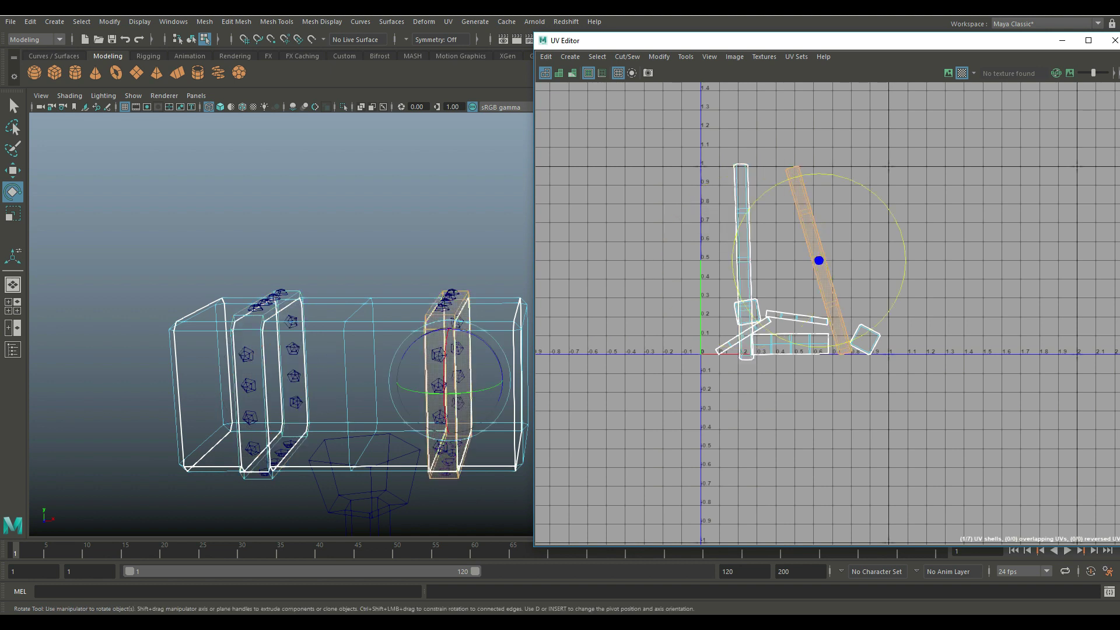
drag(758, 198, 778, 183)
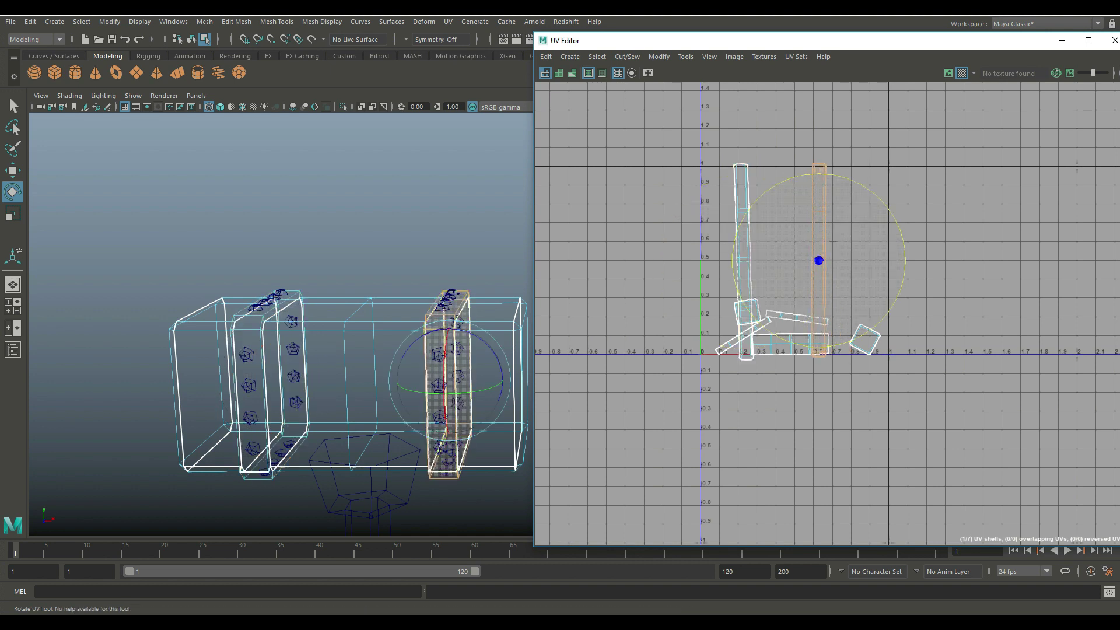
Step: Straighten the two square end cap shells and move one above the other, clear of the remaining shells
click(522, 374)
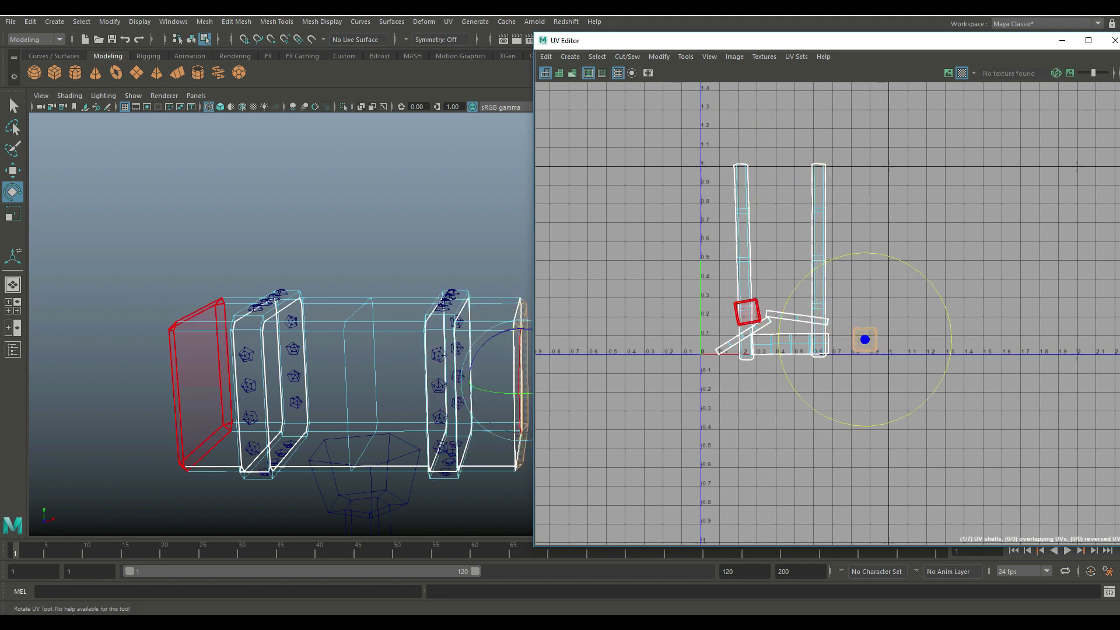
click(203, 382)
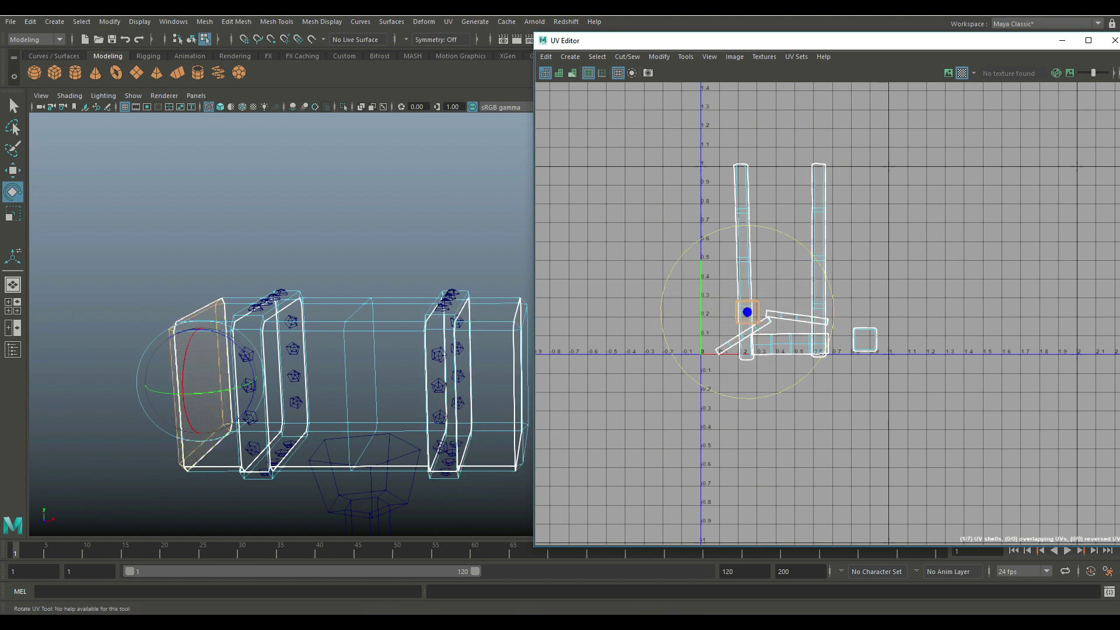
key(w)
drag(747, 312, 863, 285)
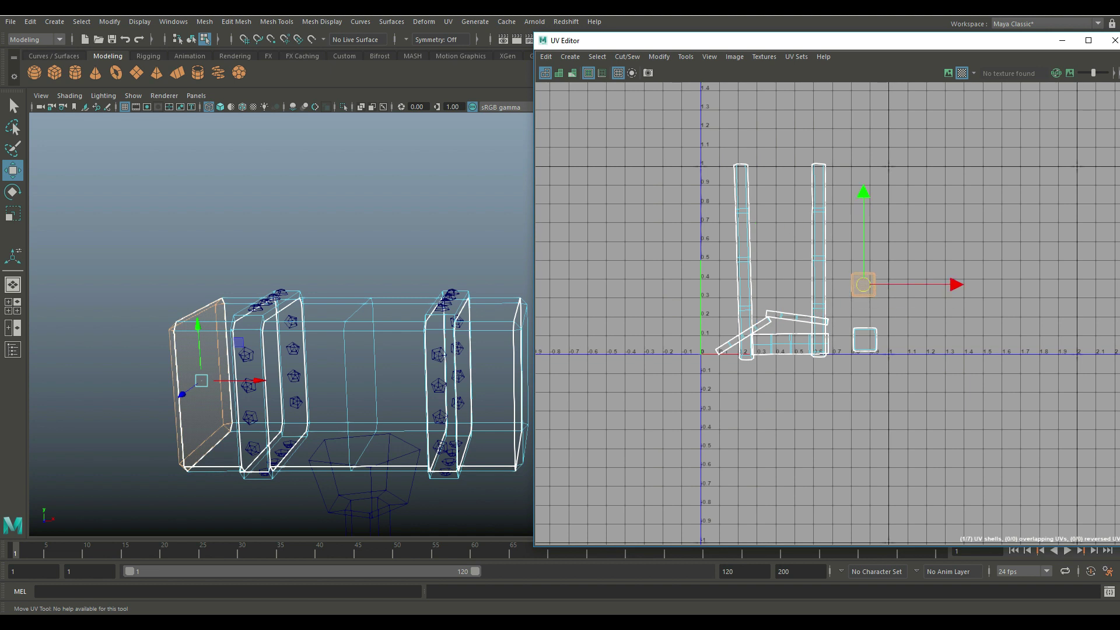
Step: Turn the UV strip between the end cap and band nearest the UV Editor vertical and move it between the upper parts of the band shells
click(487, 392)
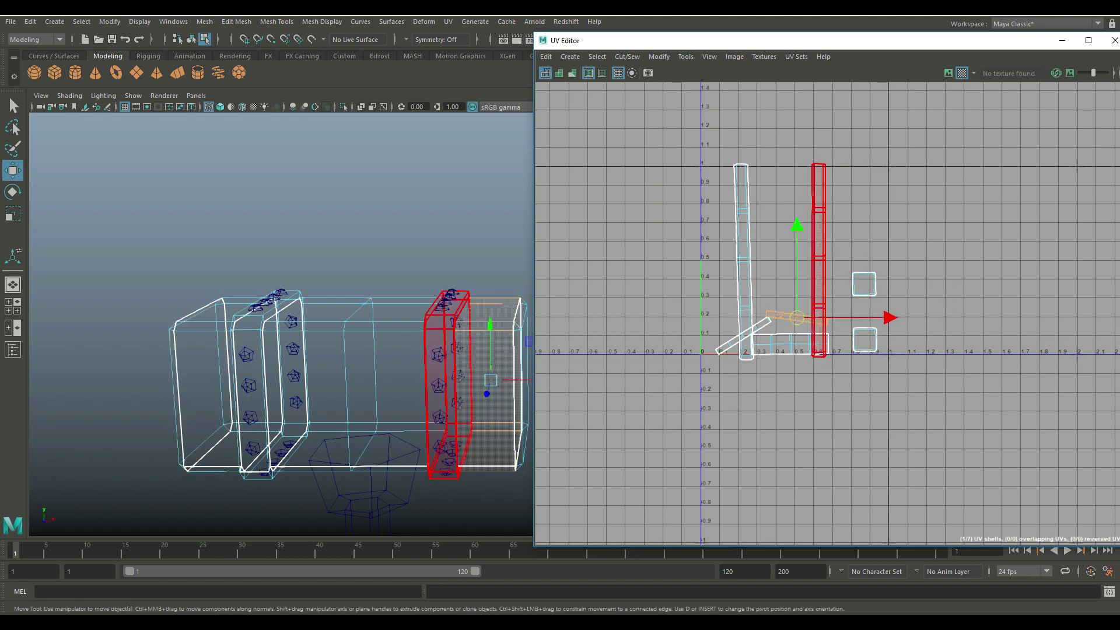
key(e)
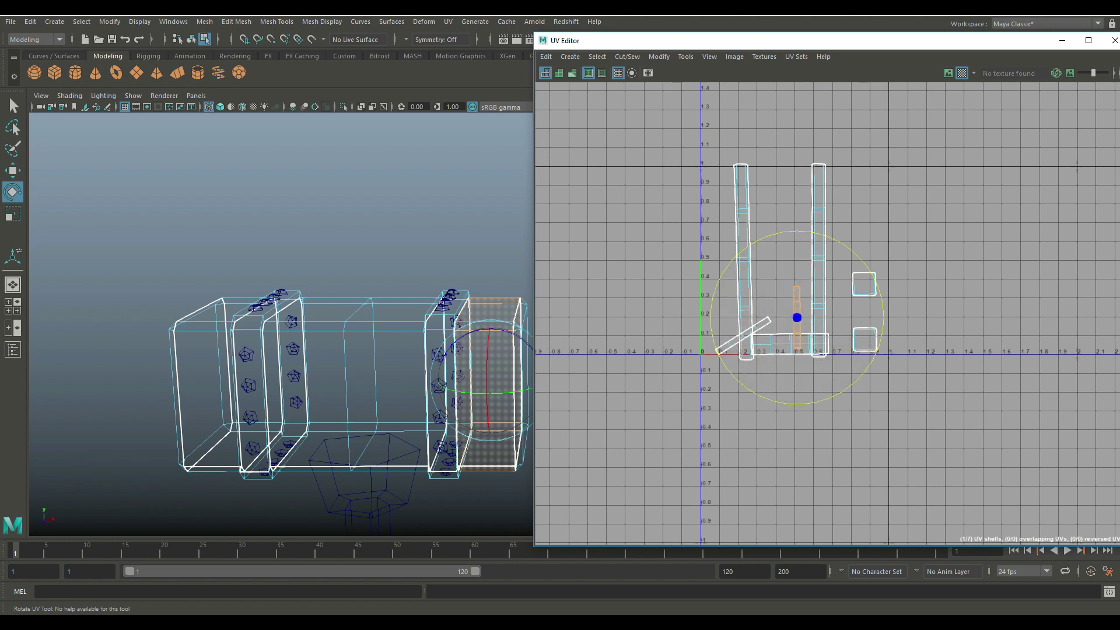
key(w)
drag(797, 317, 801, 200)
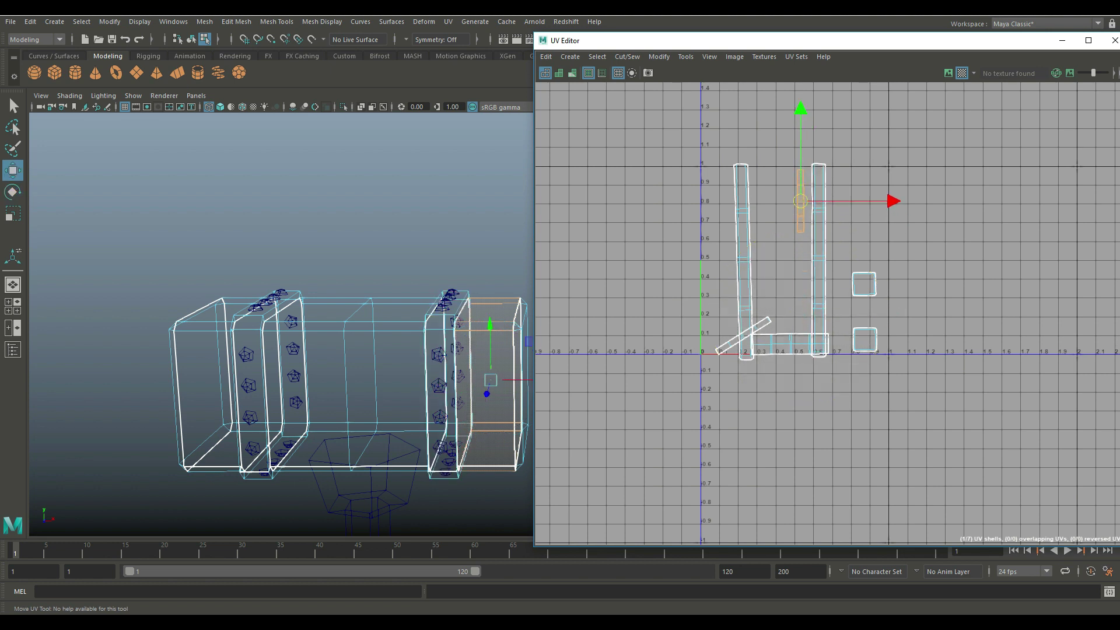
Step: Rotate the UV strip of the head's opposite end section vertical and place it beside the matching short strip
click(213, 392)
key(e)
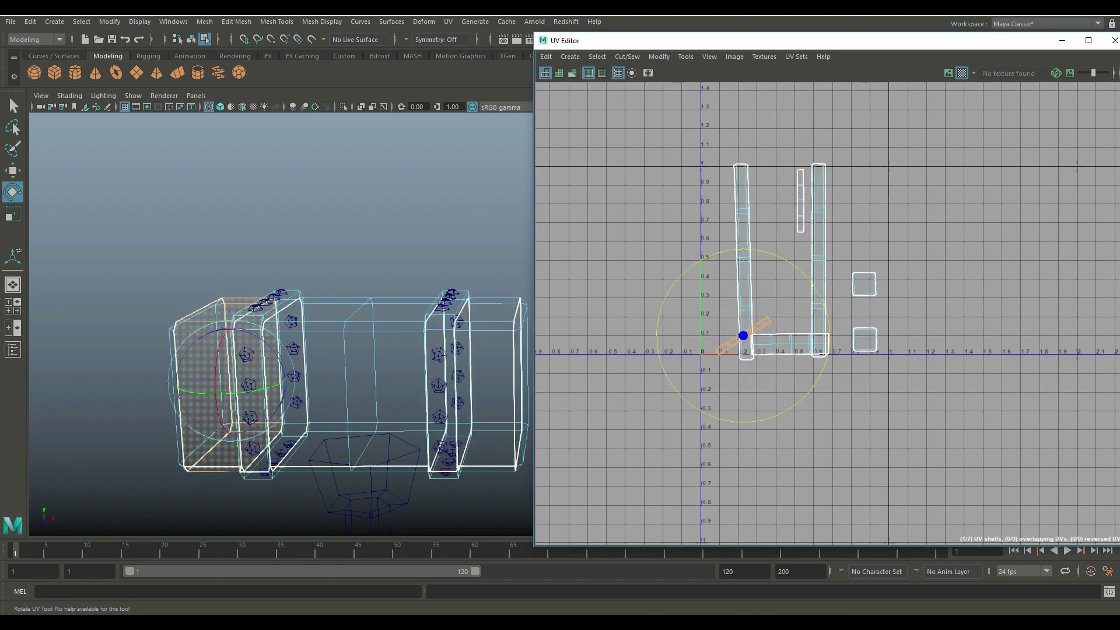
drag(765, 252, 682, 275)
key(w)
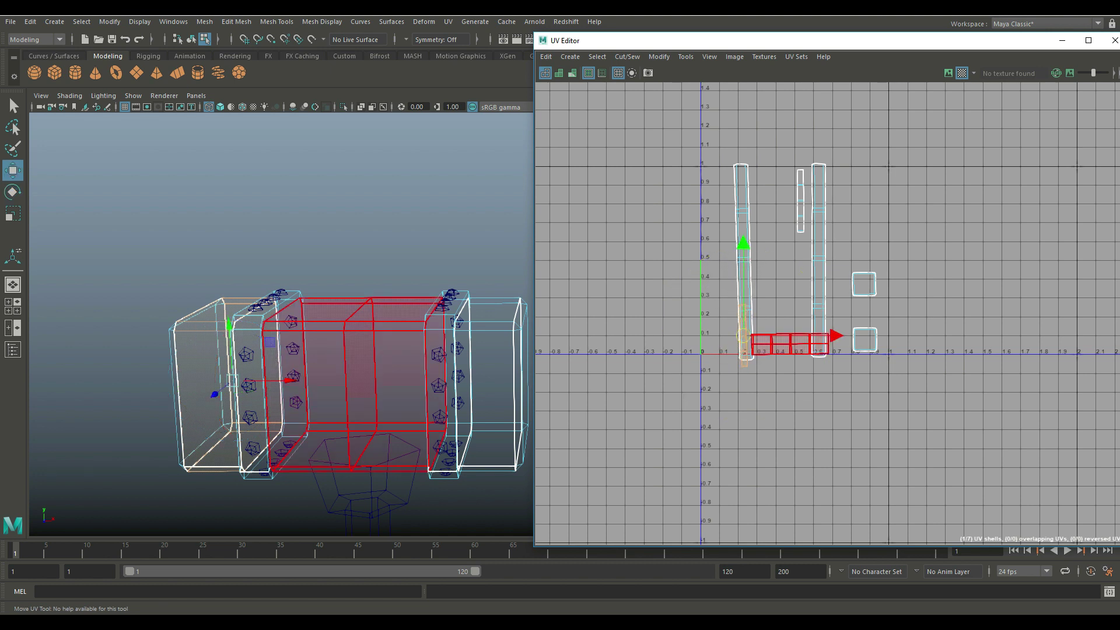
drag(742, 335, 782, 200)
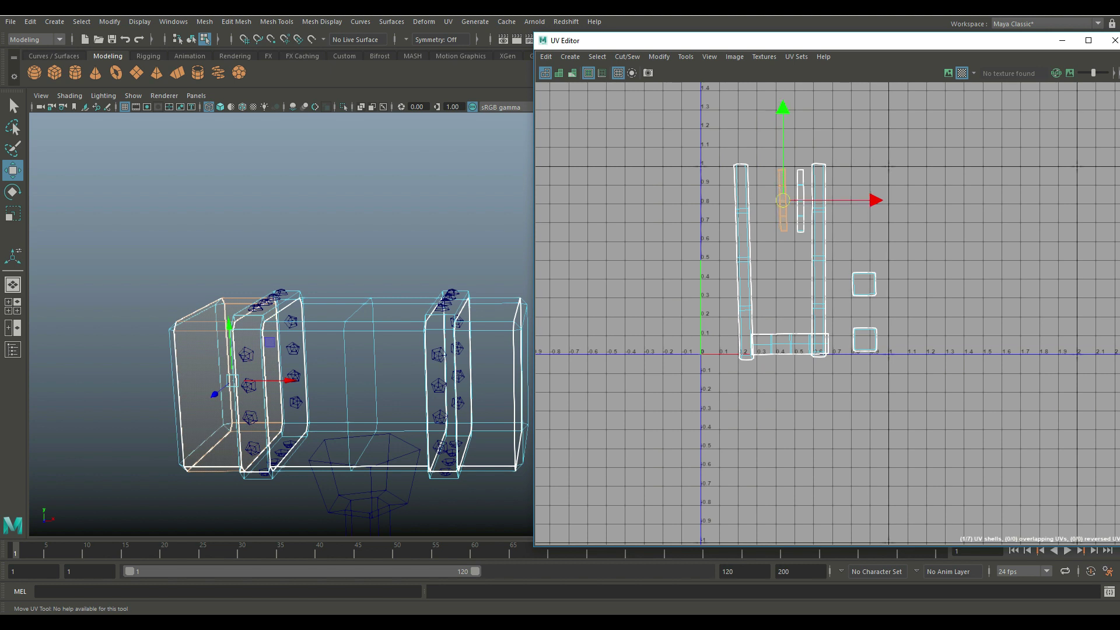
Step: Rotate the head's middle section UV shell 90 degrees so it stands vertically between the band shells
click(790, 344)
key(e)
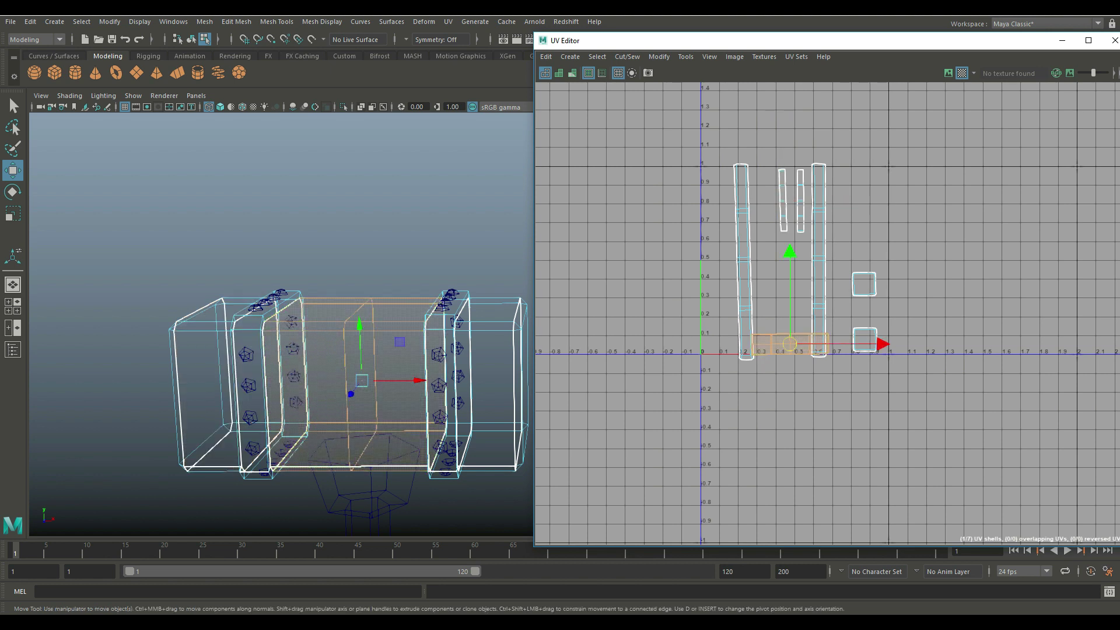
drag(876, 335, 787, 258)
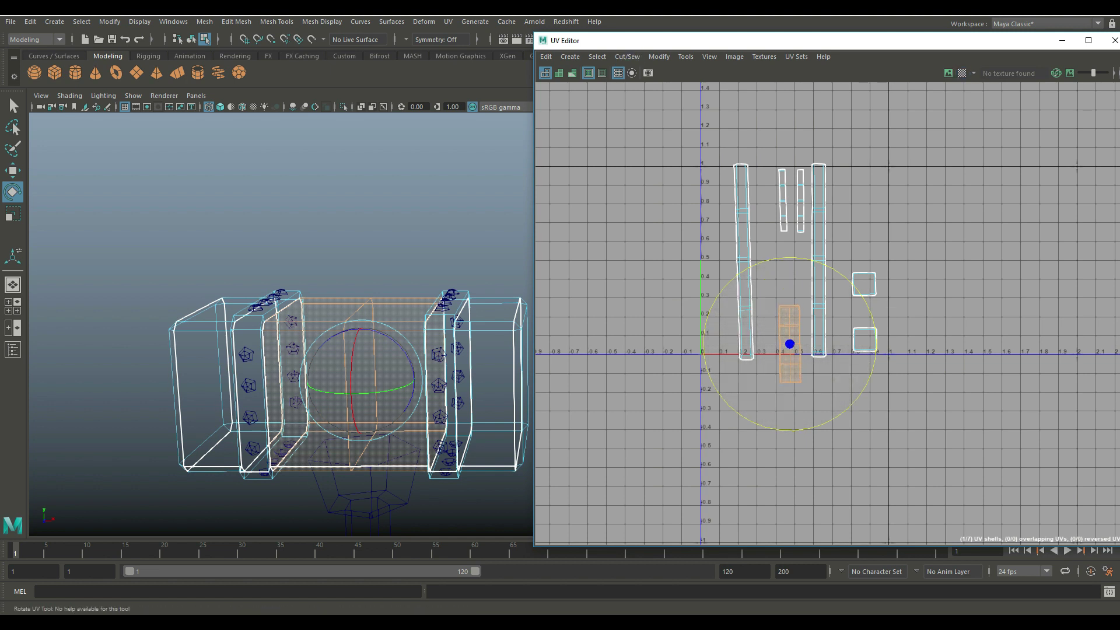
Step: Return to object mode and display the hammer head shaded with the checker map, without wireframe on shaded
key(F8)
key(5)
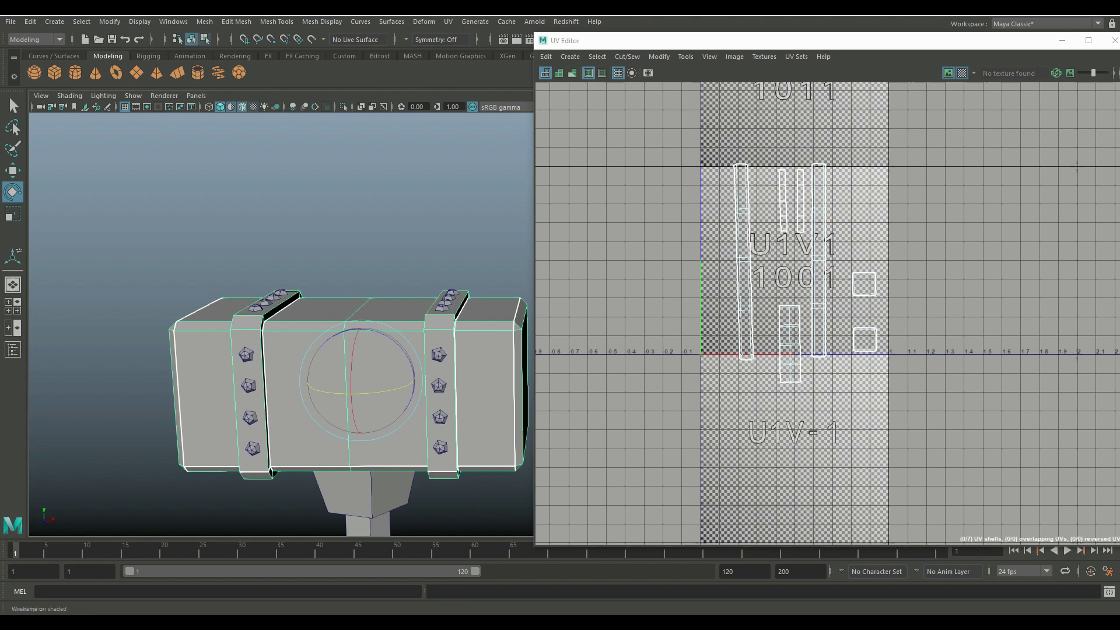
click(242, 107)
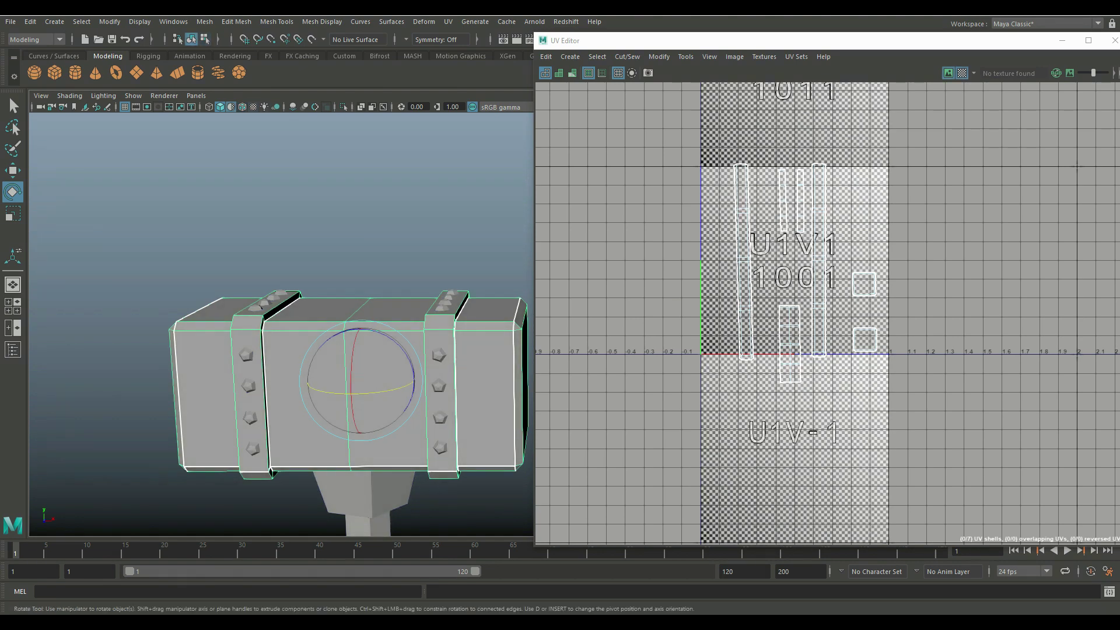
click(231, 107)
click(231, 107)
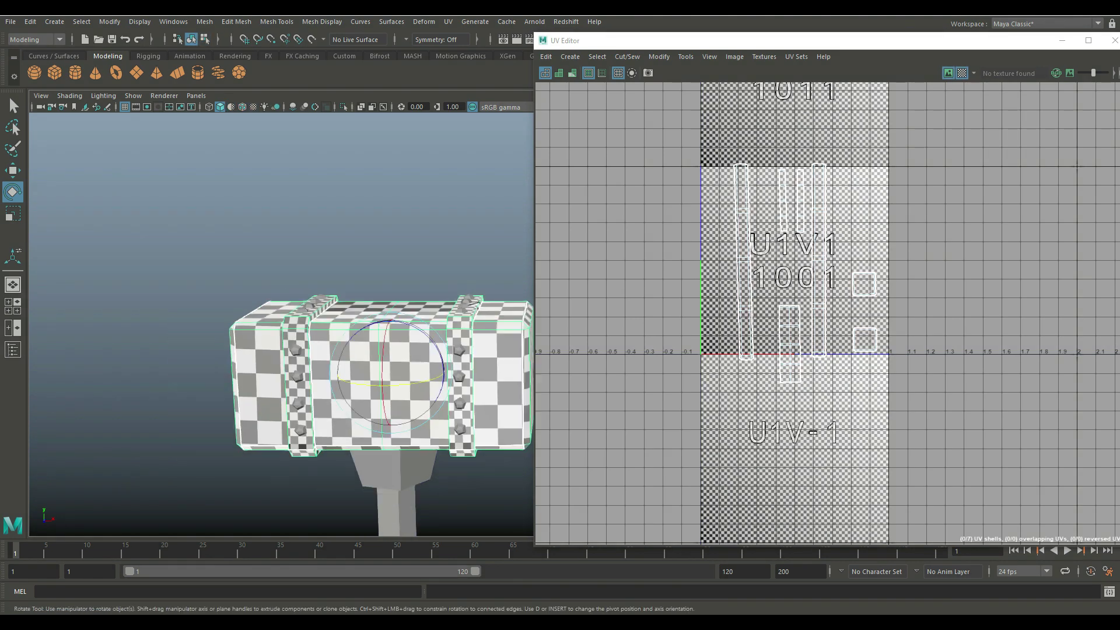
Step: Examine the checker pattern on the head's sides, bands and end cap for distortion and uneven scale
alt+drag(280, 373, 368, 344)
alt+middle_drag(368, 344, 222, 294)
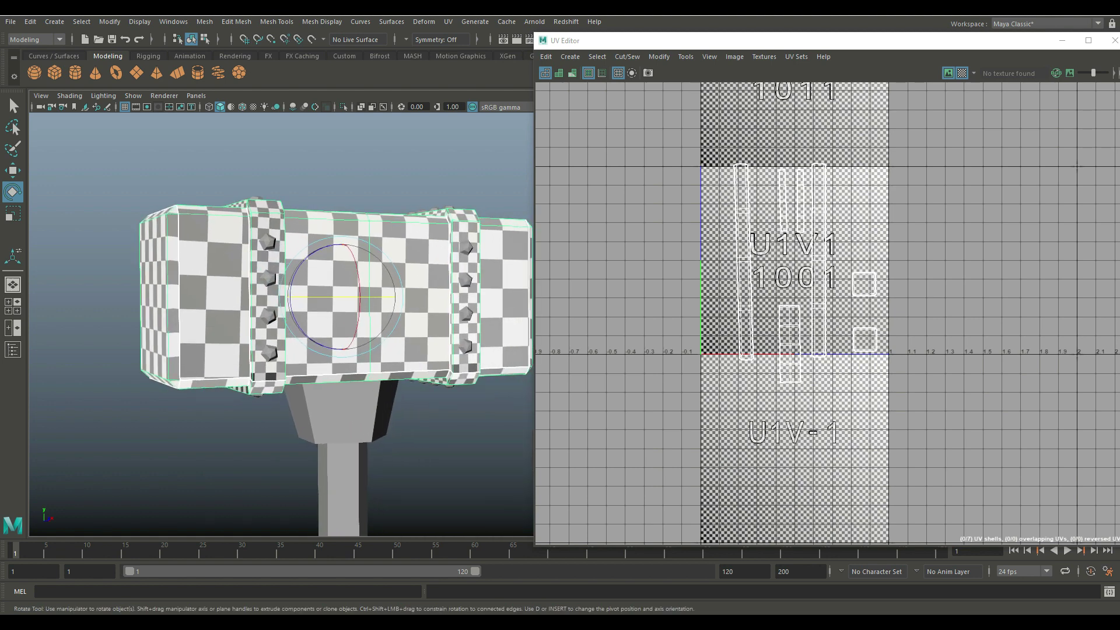
alt+drag(222, 294, 168, 306)
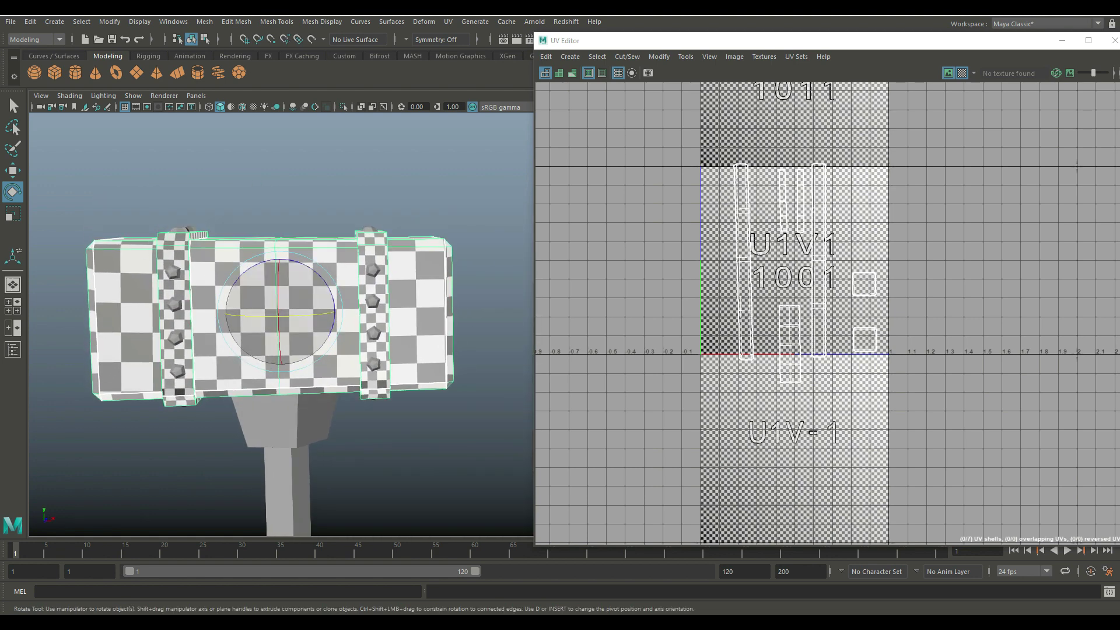
alt+drag(292, 315, 435, 332)
alt+middle_drag(435, 333, 525, 321)
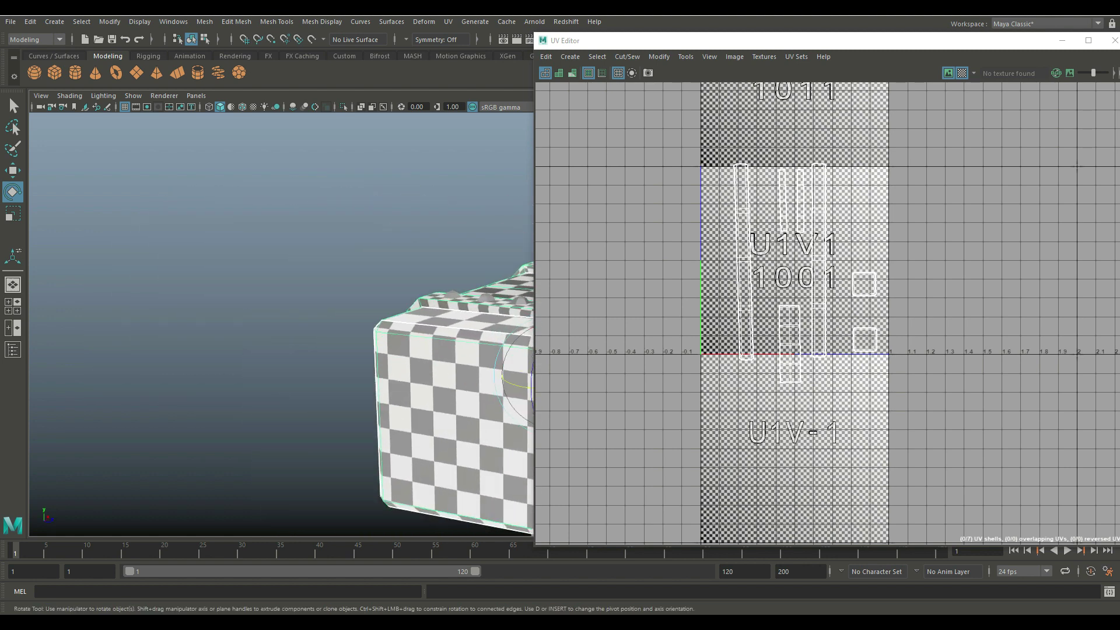
alt+drag(490, 321, 380, 322)
alt+drag(379, 322, 479, 326)
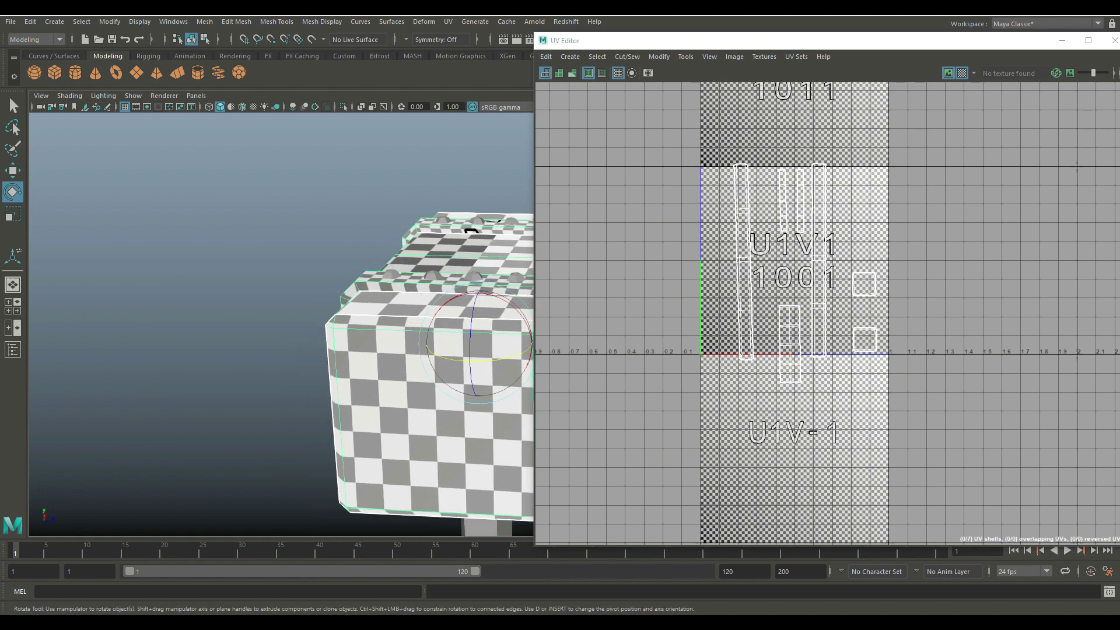
alt+middle_drag(467, 332, 350, 317)
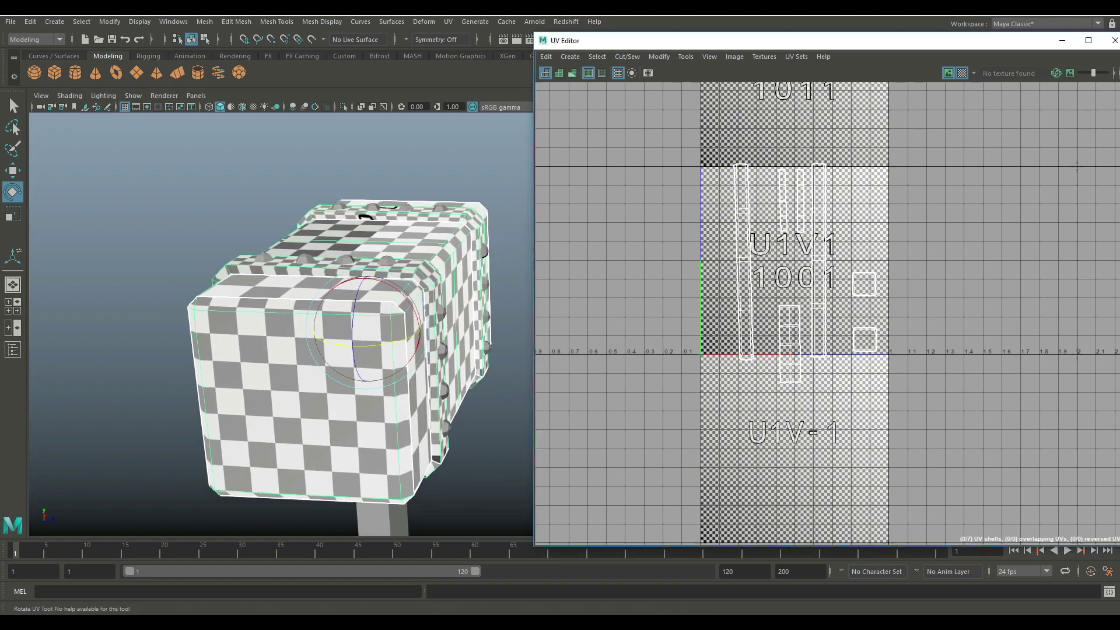
Step: Move the near end cap's UV shell into the upper corner of the 0–1 tile beside the strips and scale it up
right_drag(864, 288, 814, 272)
click(863, 285)
click(863, 285)
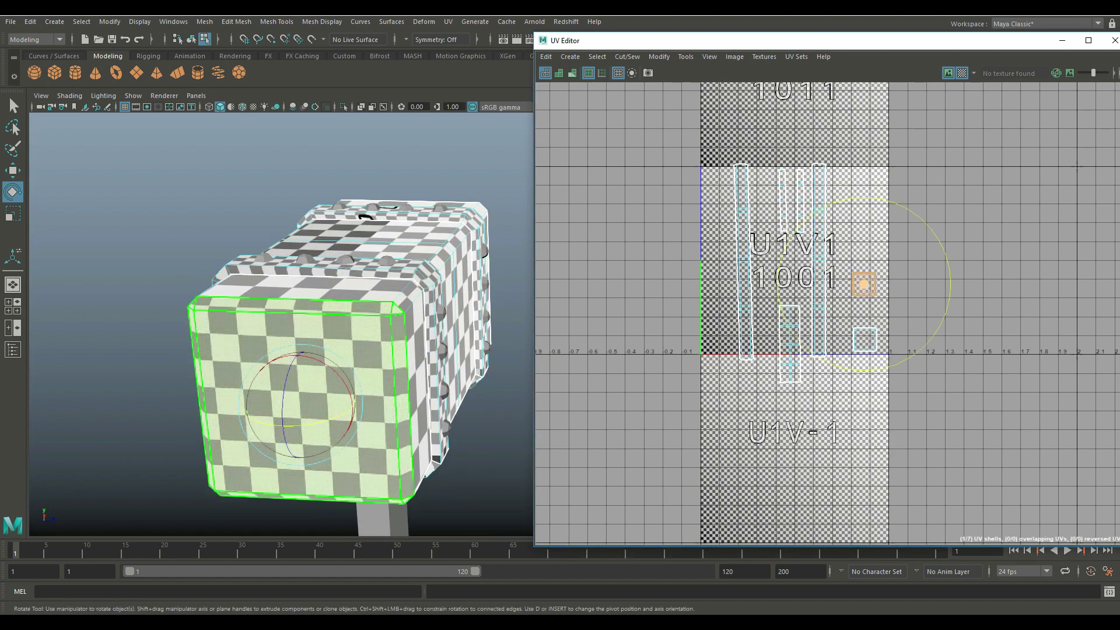
key(w)
drag(863, 284, 869, 188)
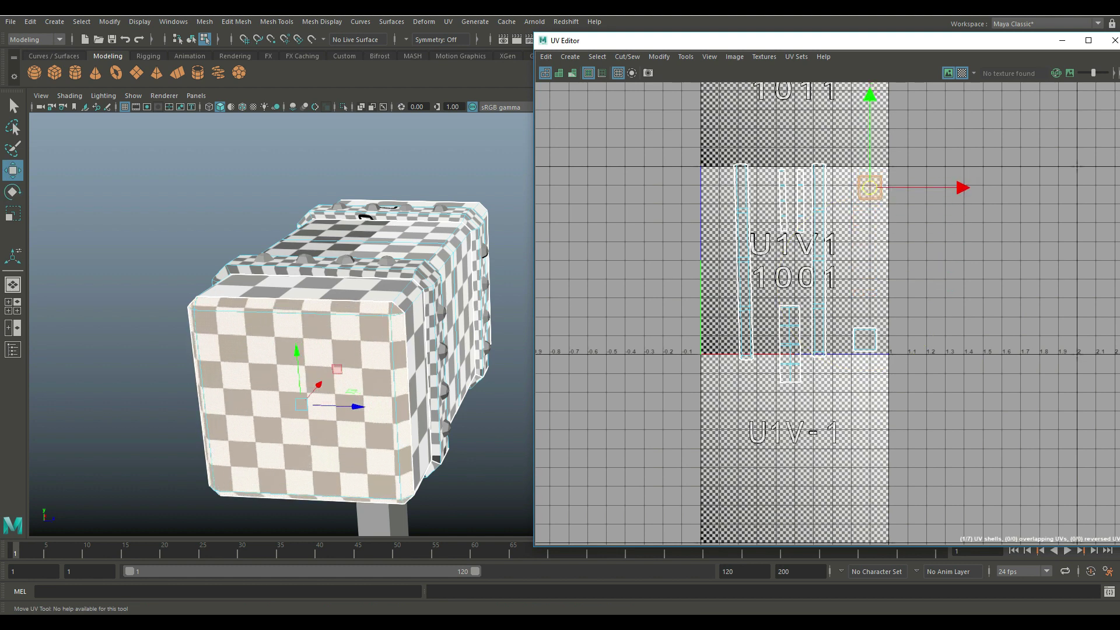
key(r)
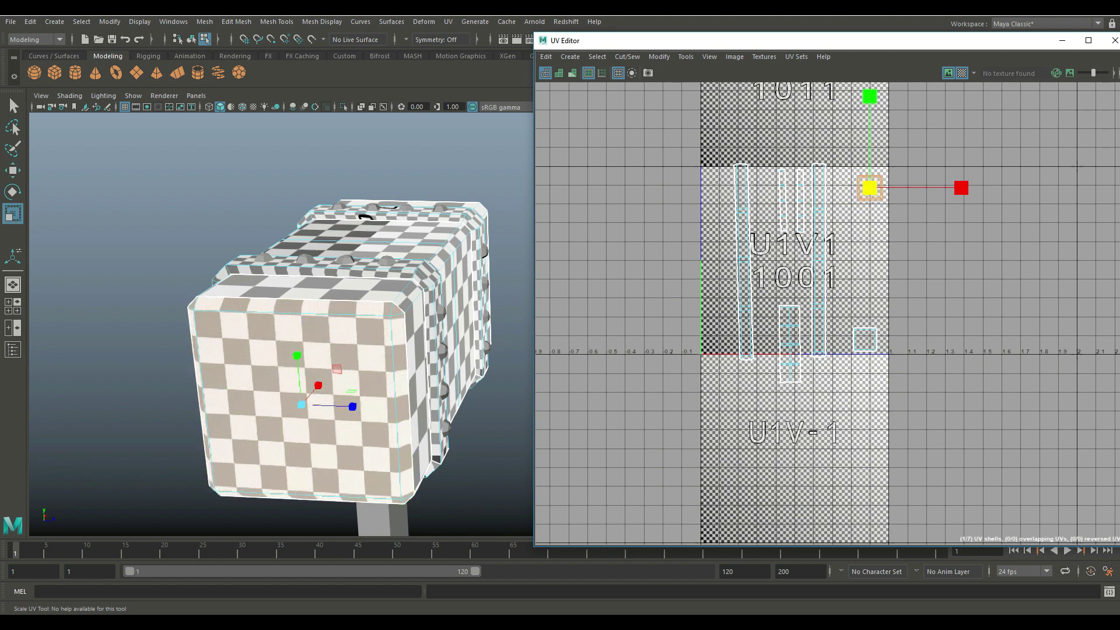
drag(961, 188, 978, 188)
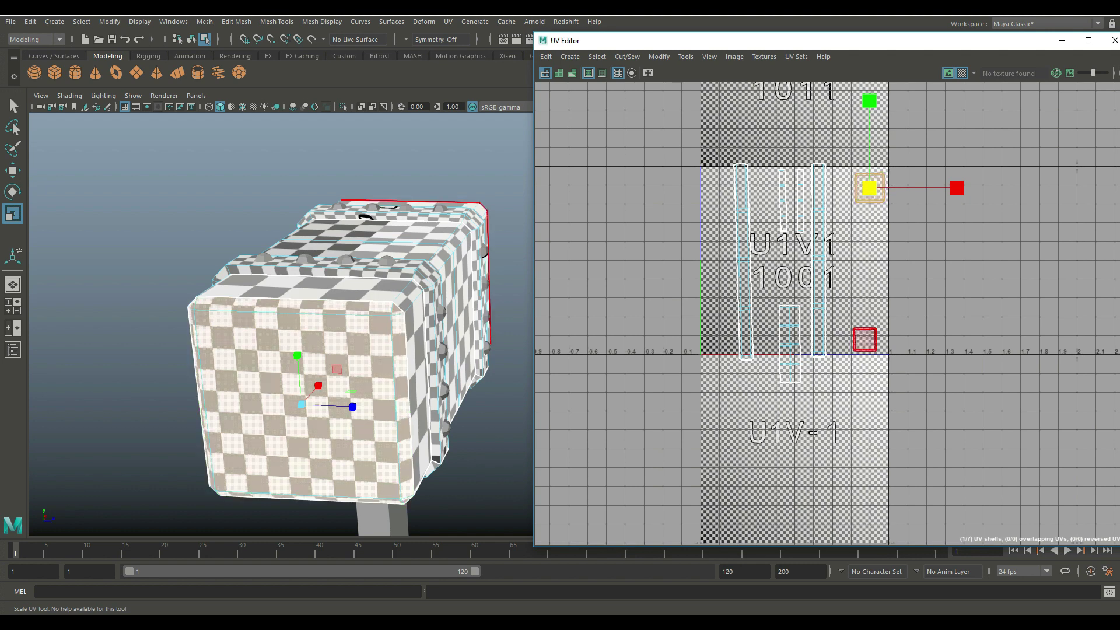
Step: Place the opposite end cap's UV shell directly below the first cap shell and scale it up to a similar size
click(865, 339)
key(w)
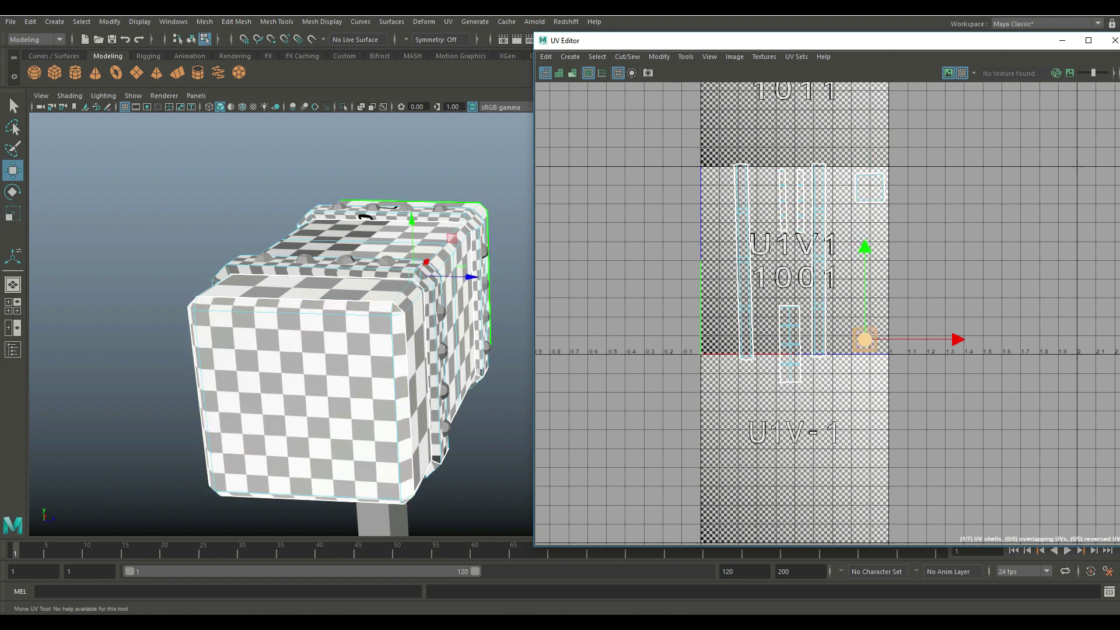
drag(864, 338, 867, 223)
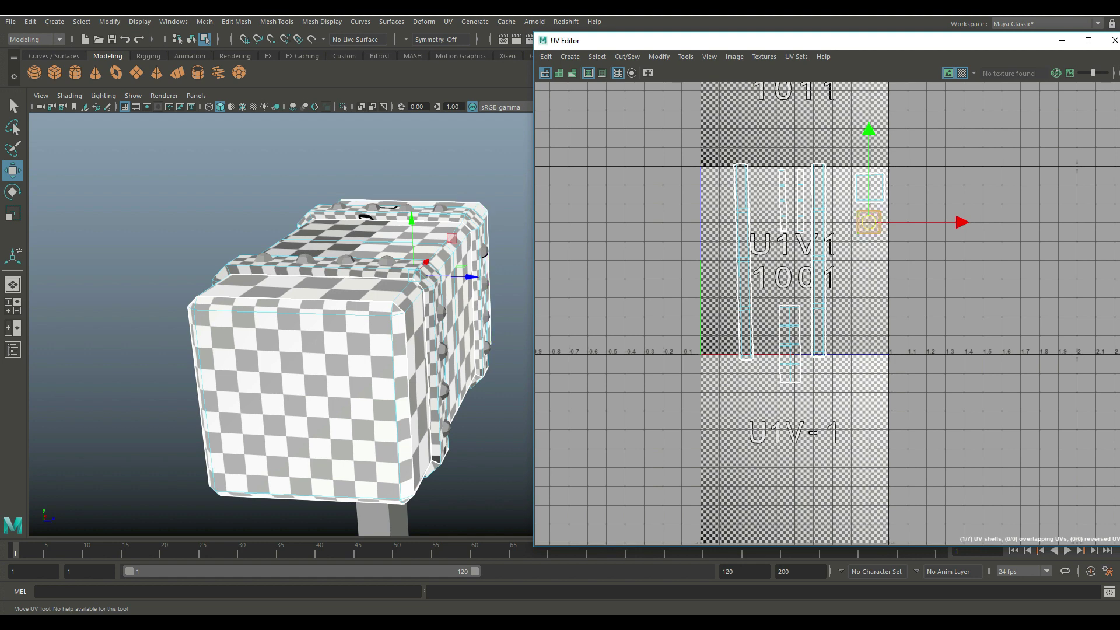
click(961, 73)
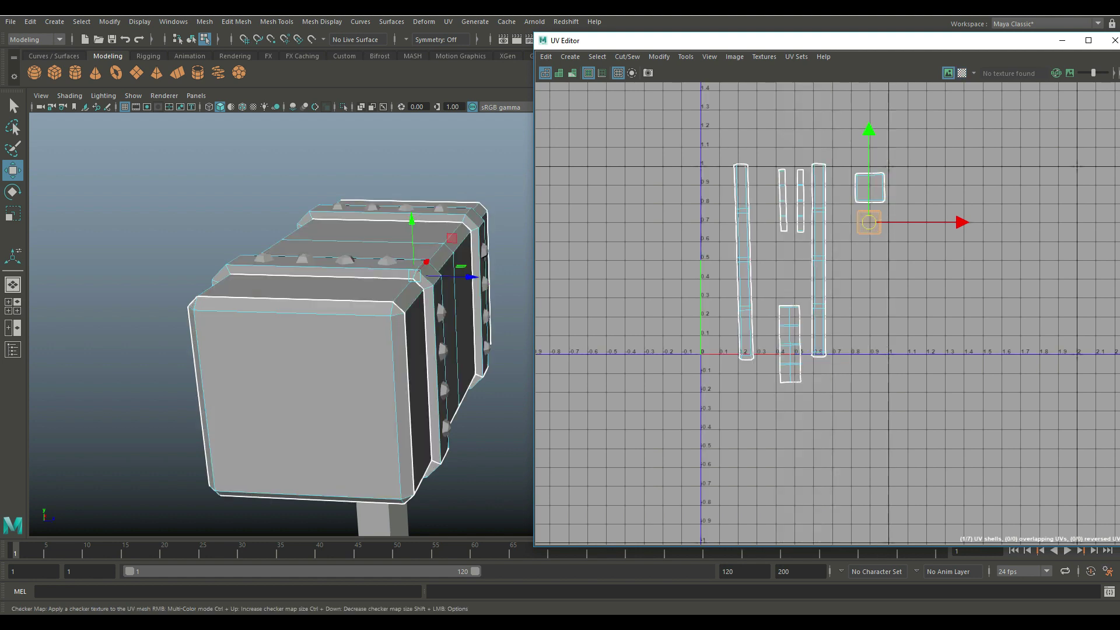
key(r)
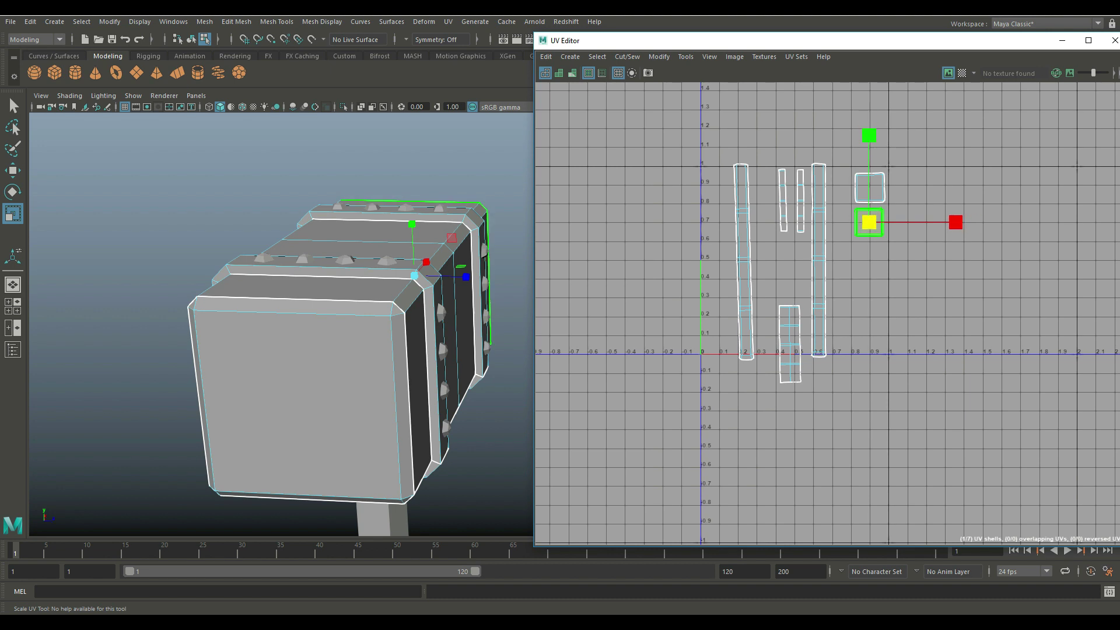
key(w)
drag(869, 222, 871, 220)
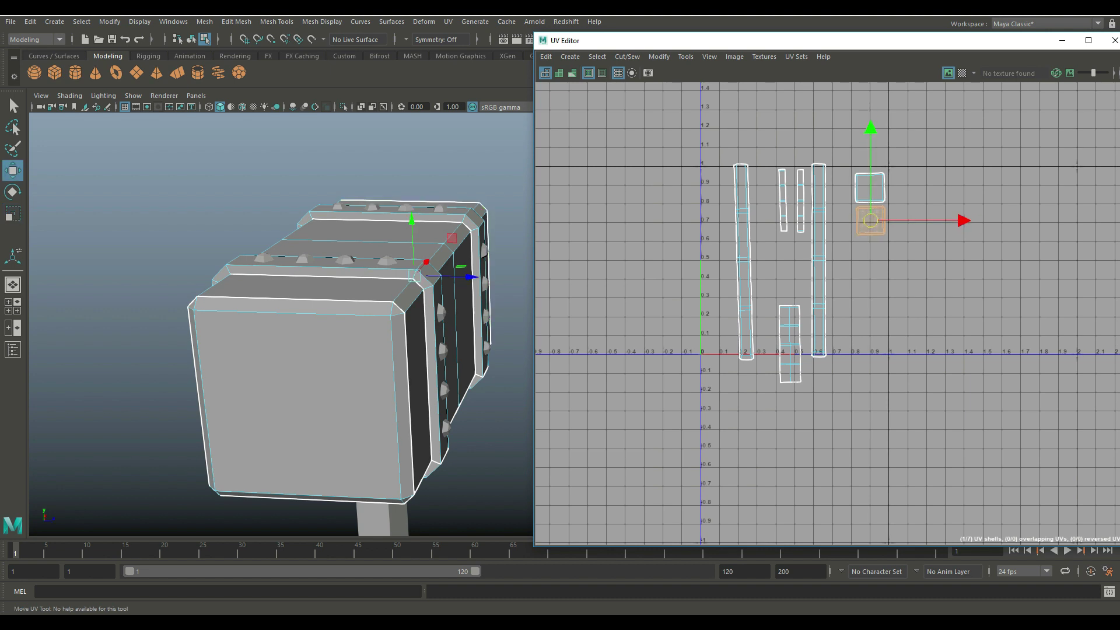
click(961, 73)
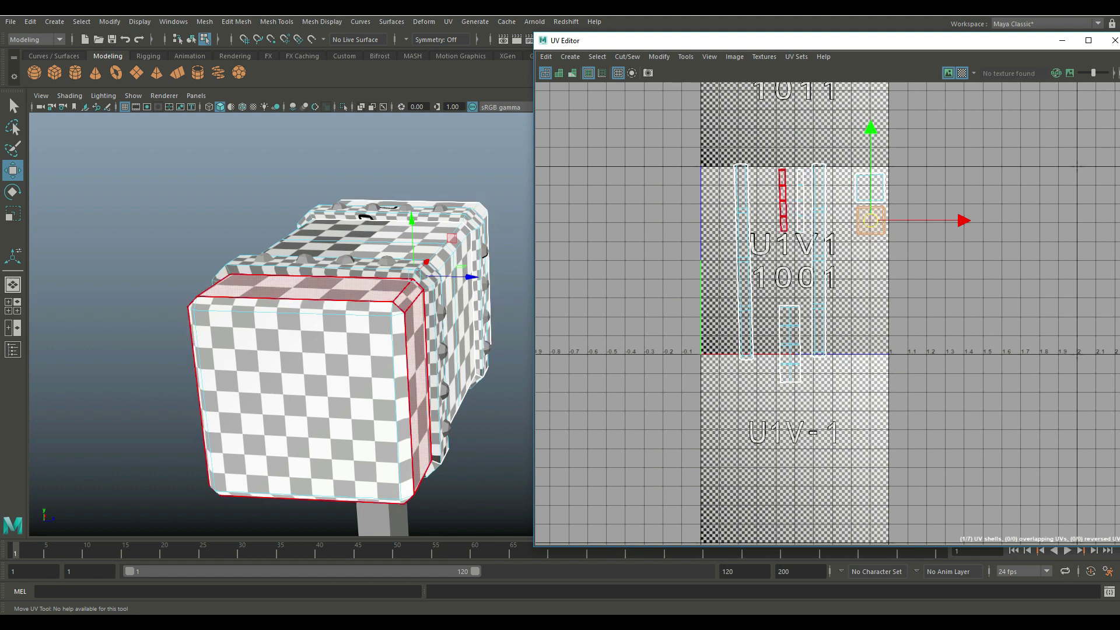
Step: Move the near end section's UV strip below the cap shells, enlarge it uniformly, and place it along the tile's outer edge
click(783, 201)
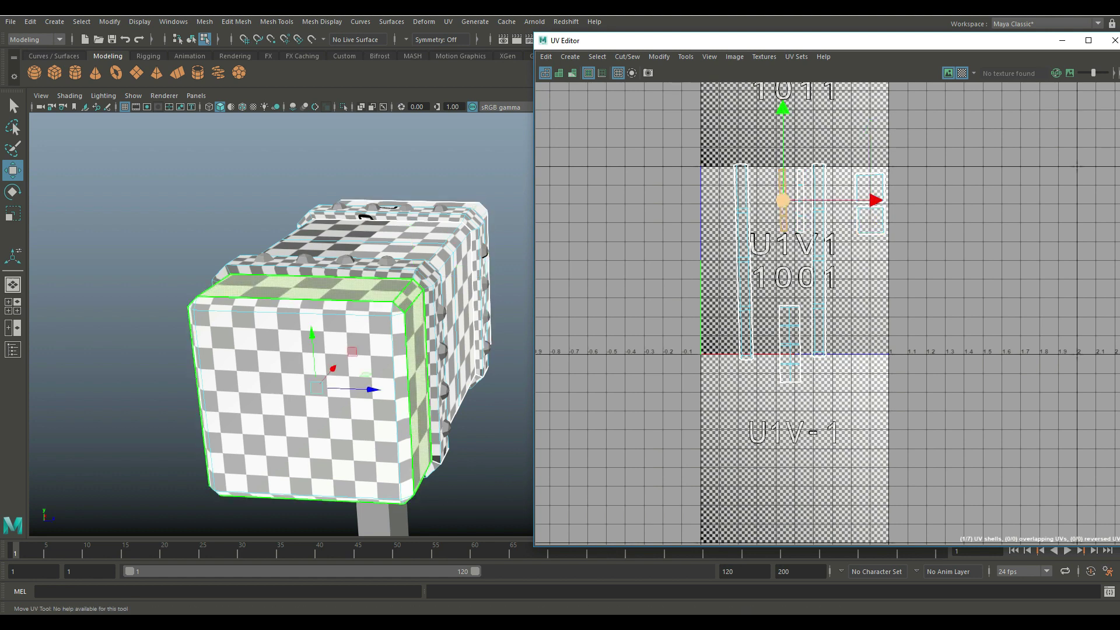
drag(783, 200, 868, 281)
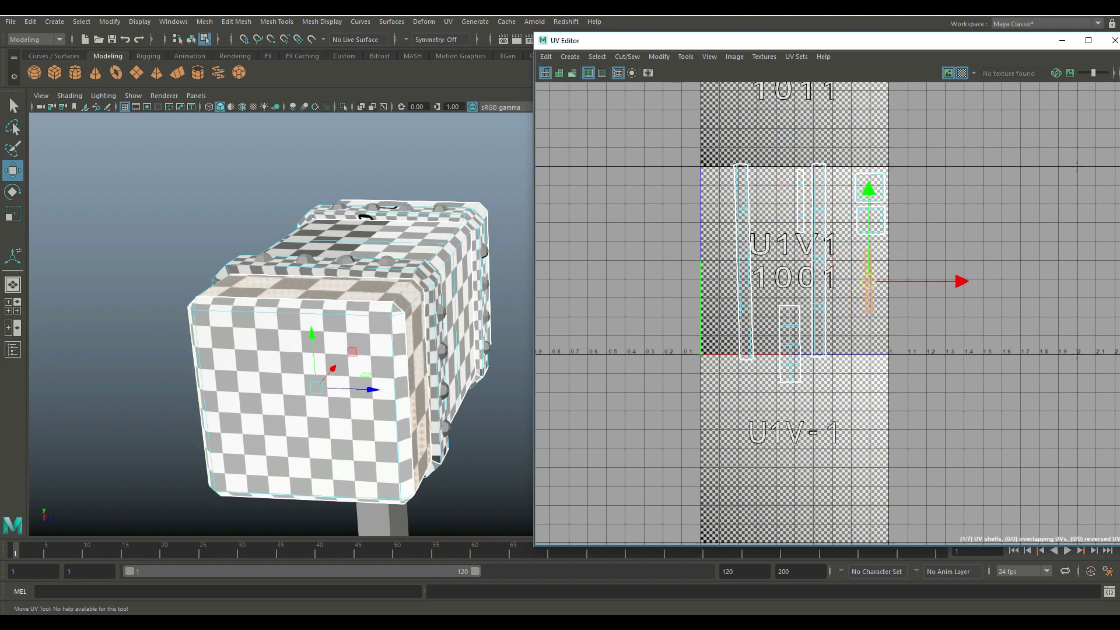
key(r)
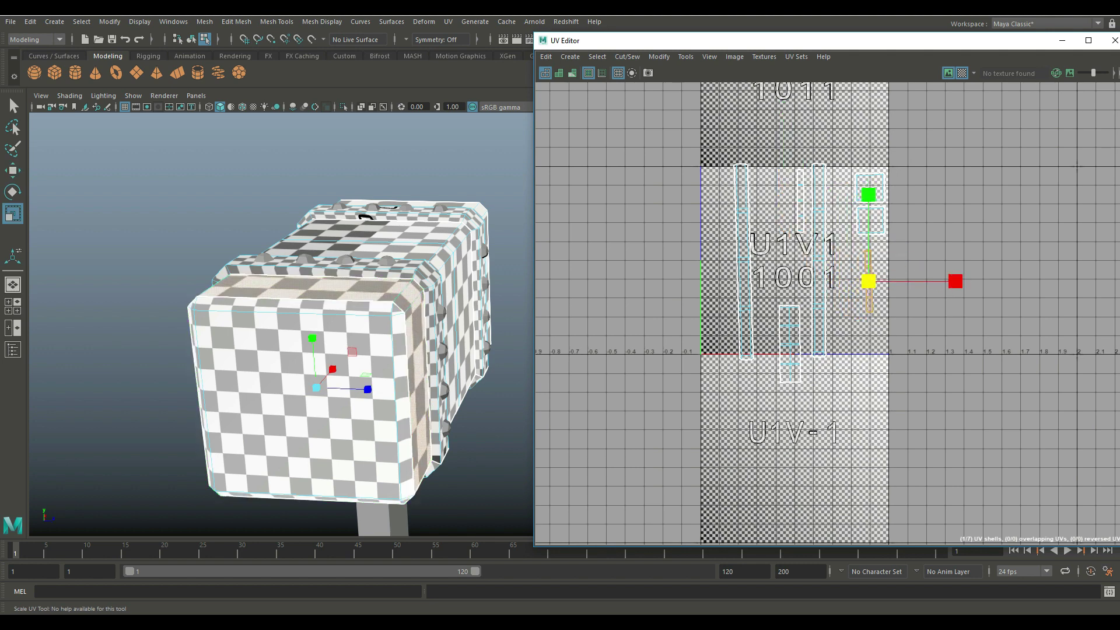
drag(869, 281, 901, 281)
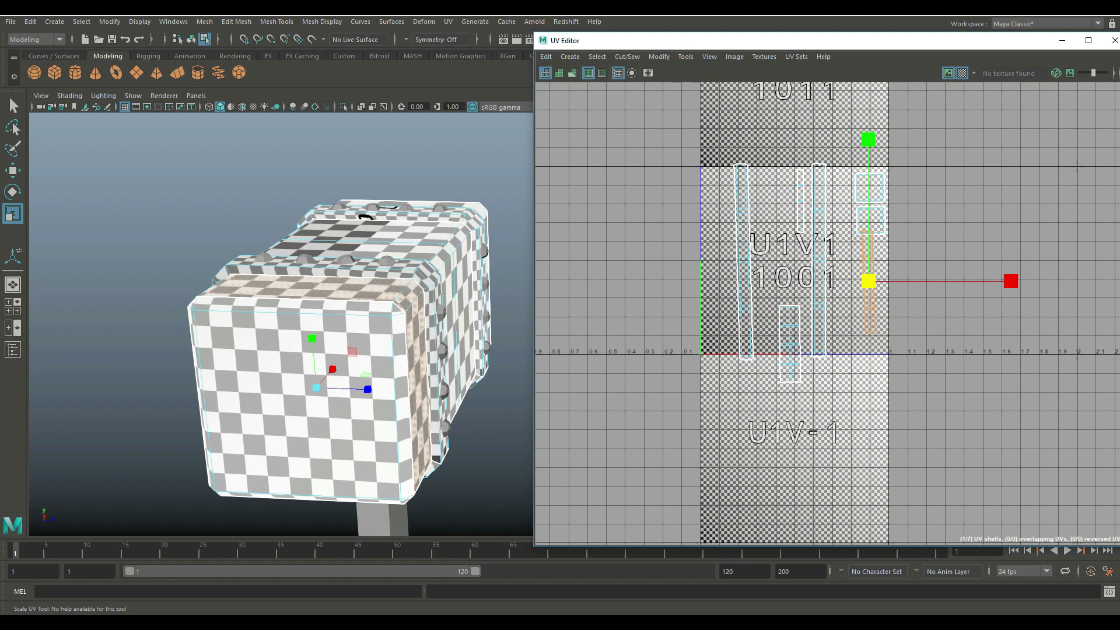
drag(902, 281, 902, 281)
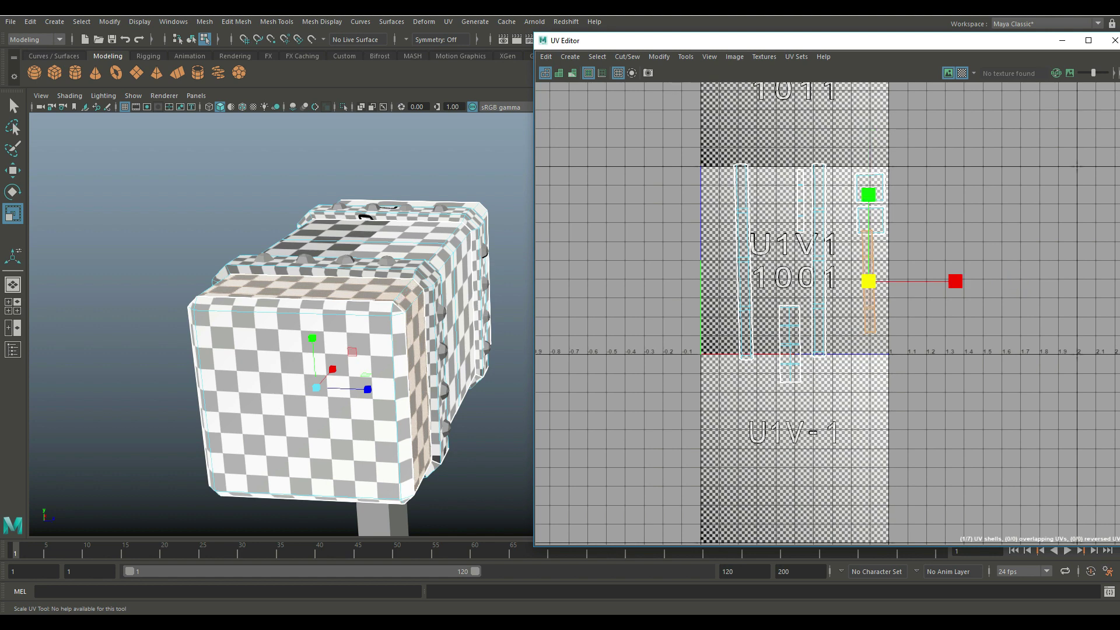
key(w)
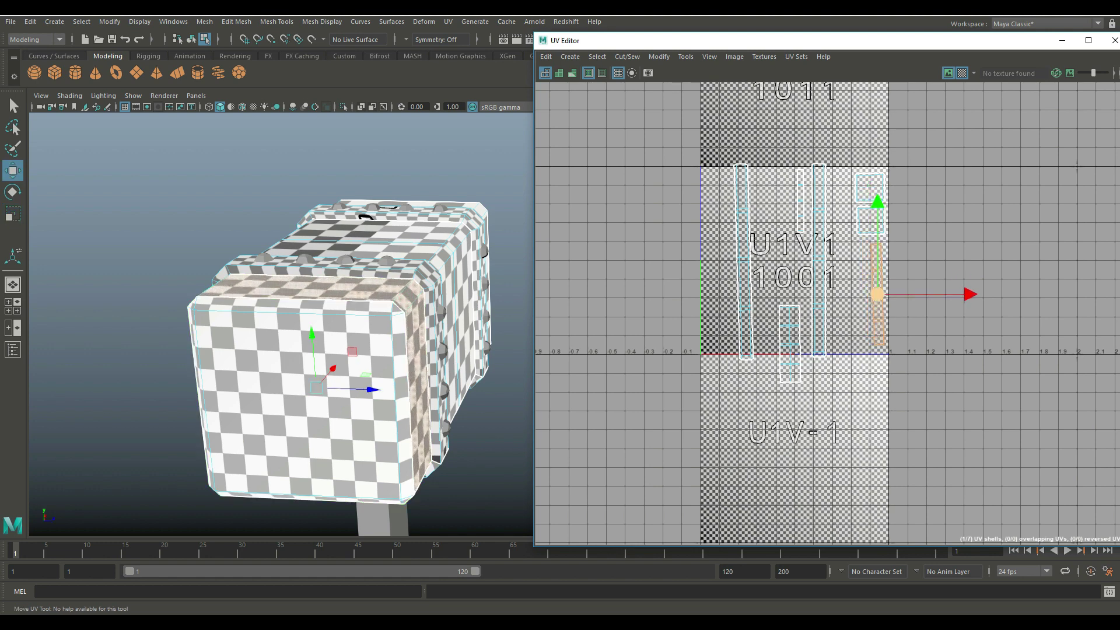
key(e)
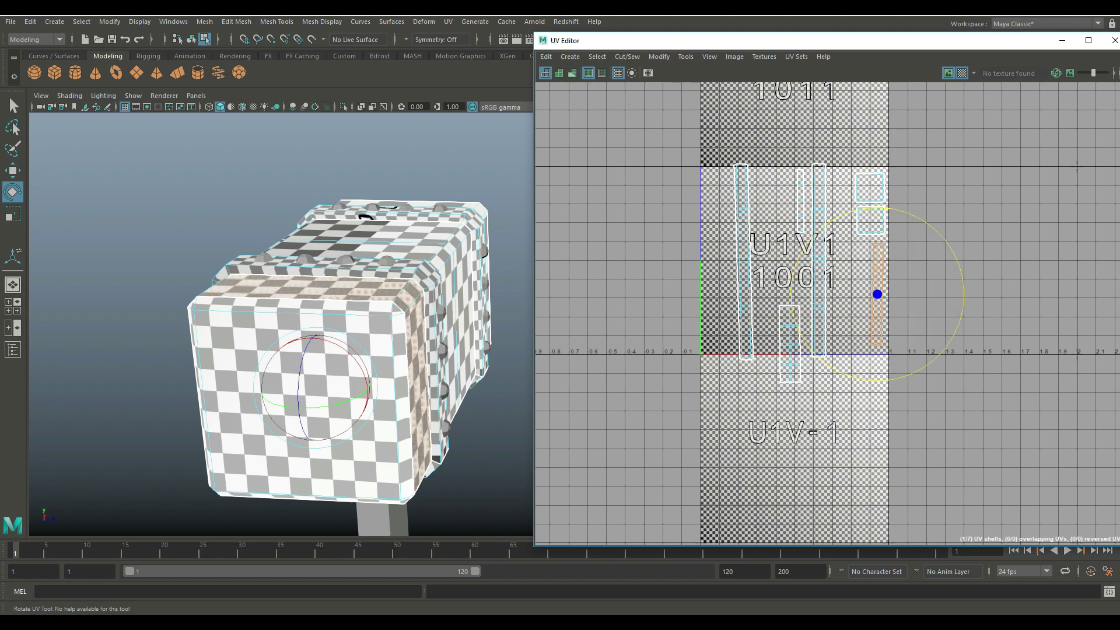
click(840, 192)
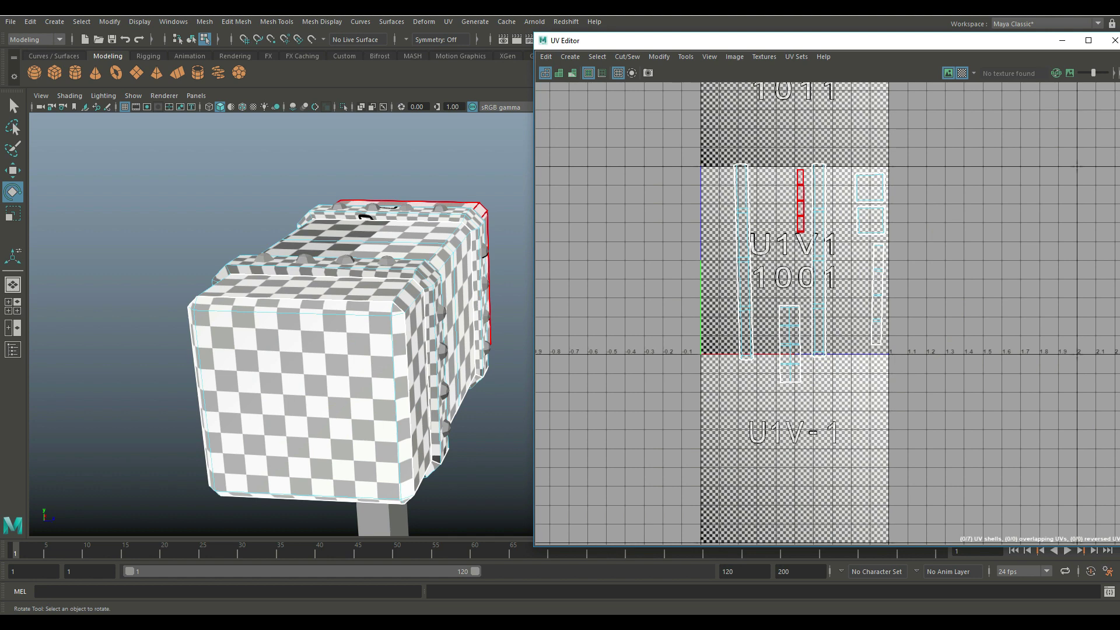
Step: Select the remaining short UV strip and bring the opposite end of the hammer head into view
click(800, 201)
click(420, 298)
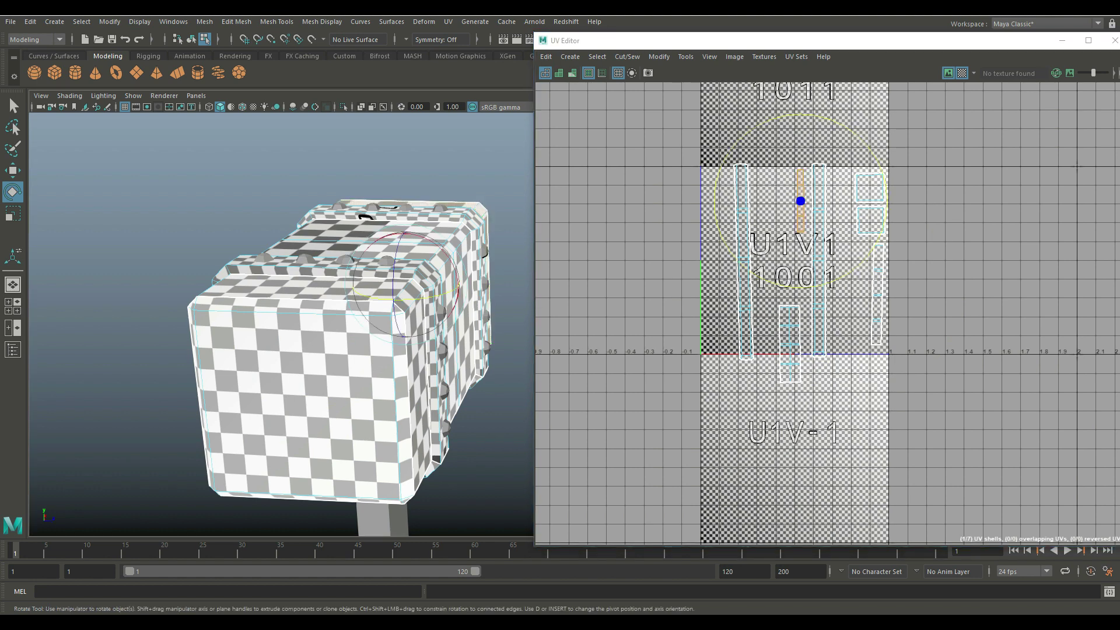
alt+drag(420, 298, 245, 321)
alt+drag(350, 291, 268, 303)
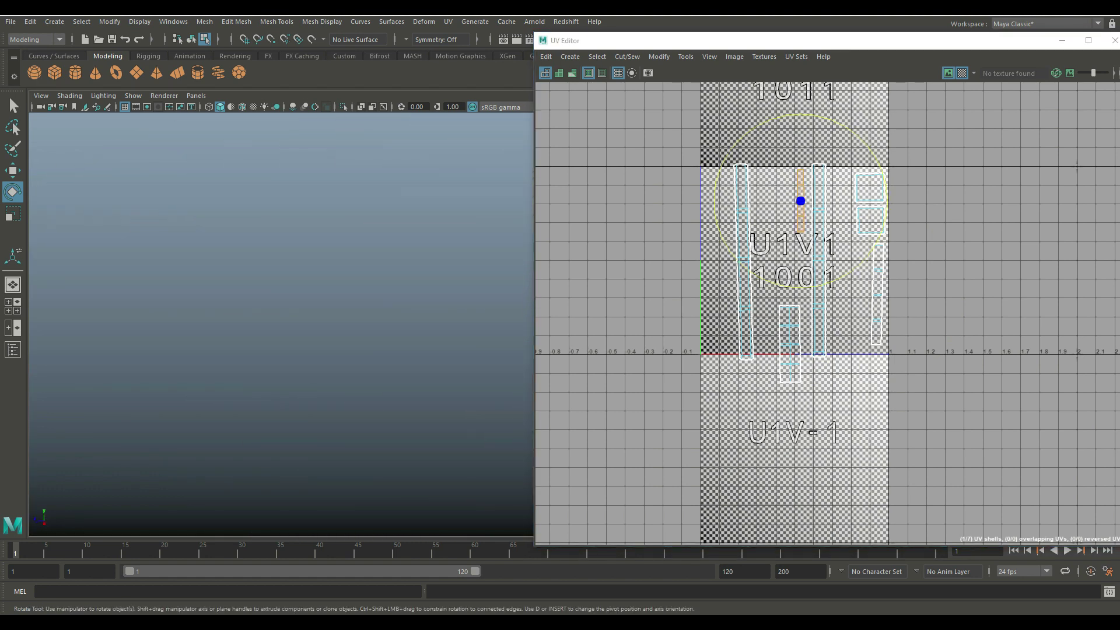
alt+middle_drag(350, 263, 269, 330)
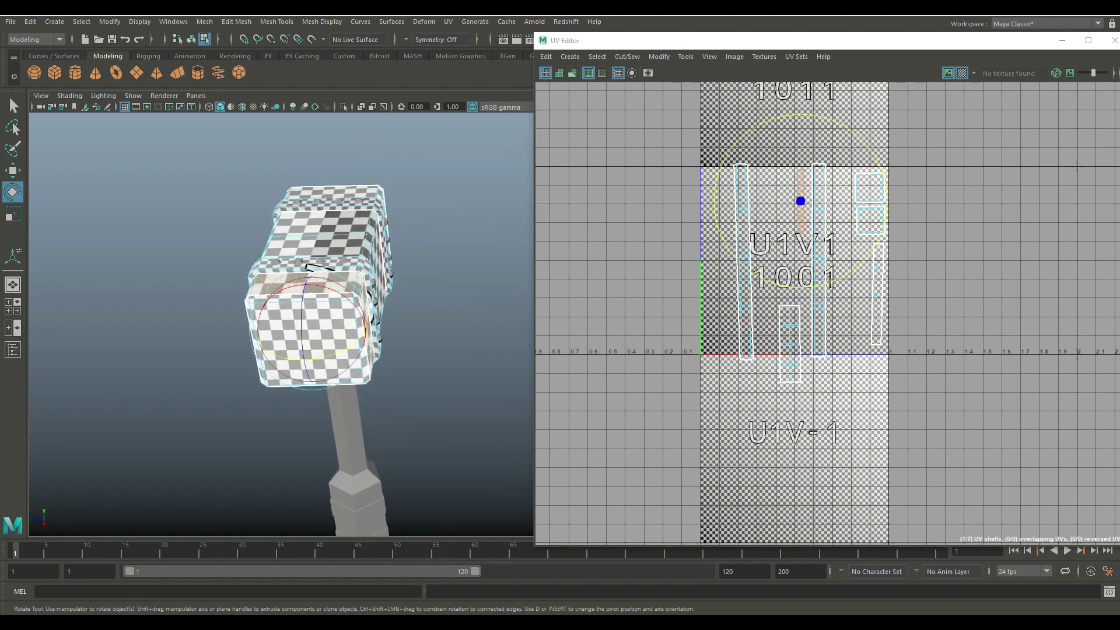
key(w)
key(e)
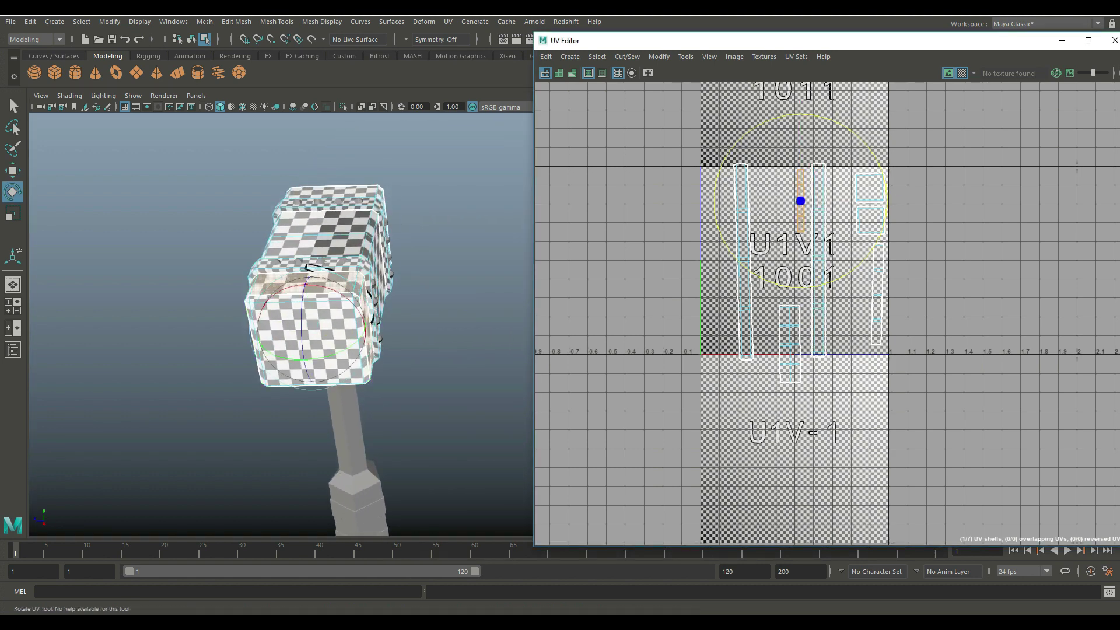
drag(801, 202, 830, 208)
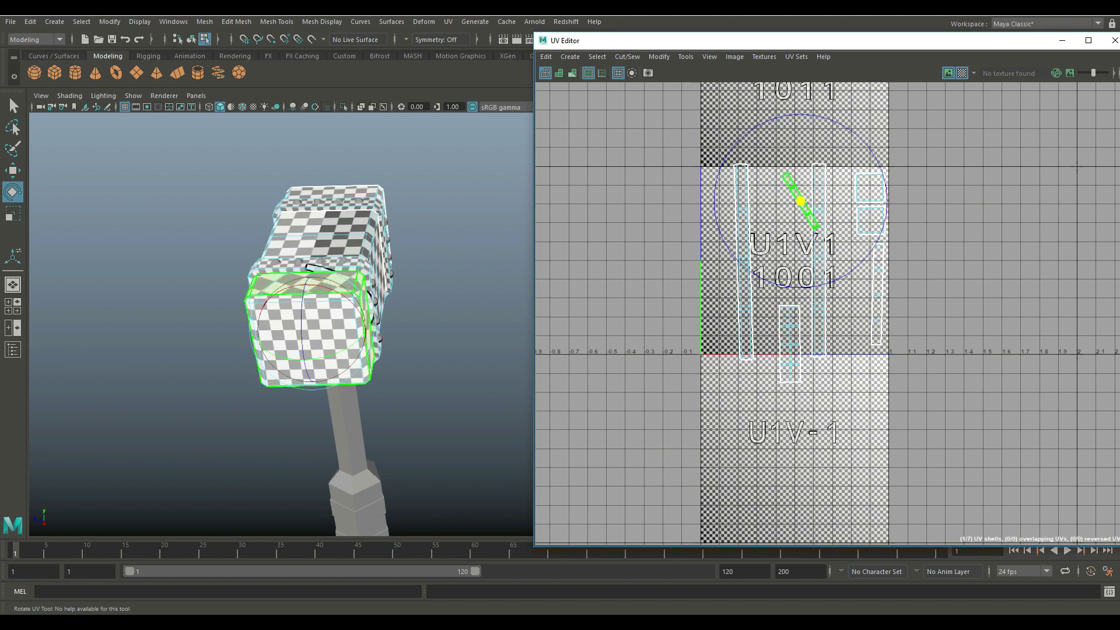
key(ctrl+z)
Step: Enlarge the selected end section's UV strip and arrange it side by side with the matching strip below the cap shells
key(r)
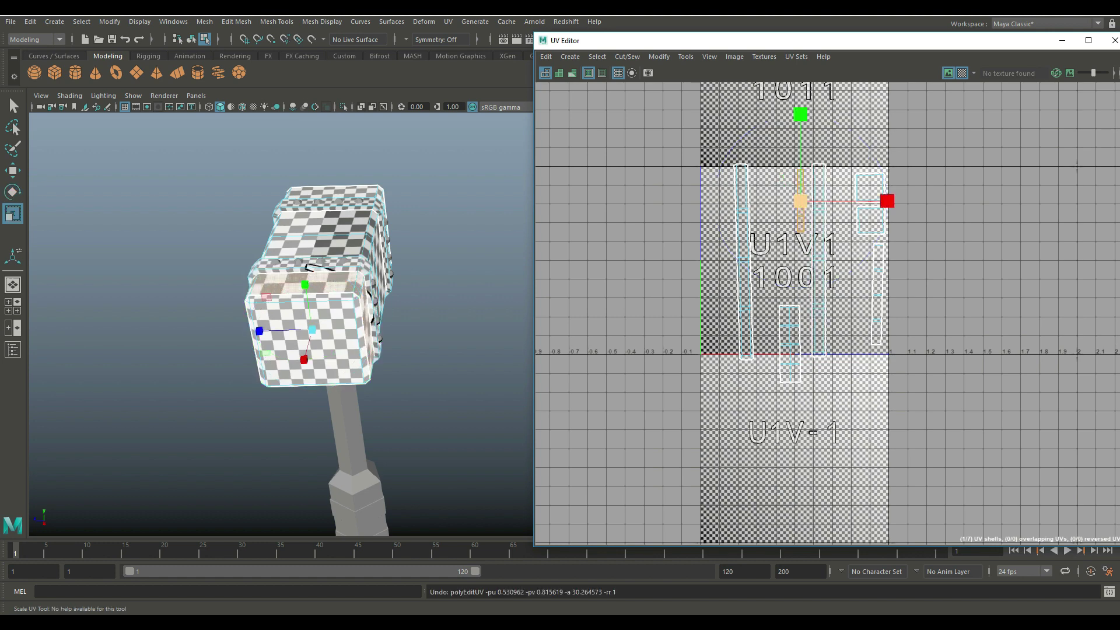
drag(800, 201, 860, 293)
key(w)
scroll(854, 312, up, 4)
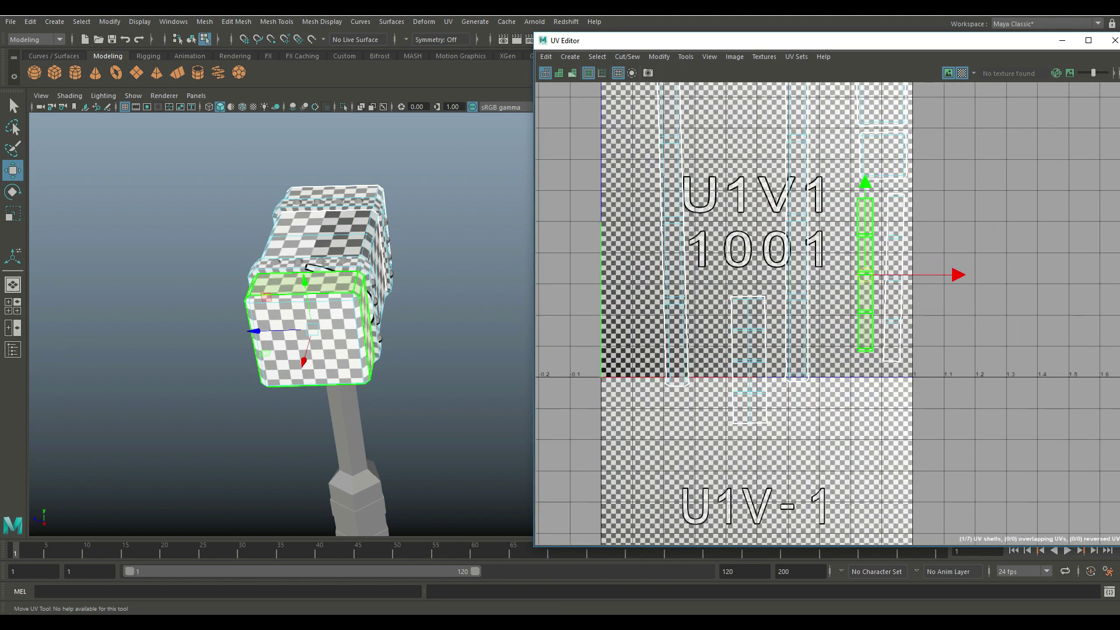
key(r)
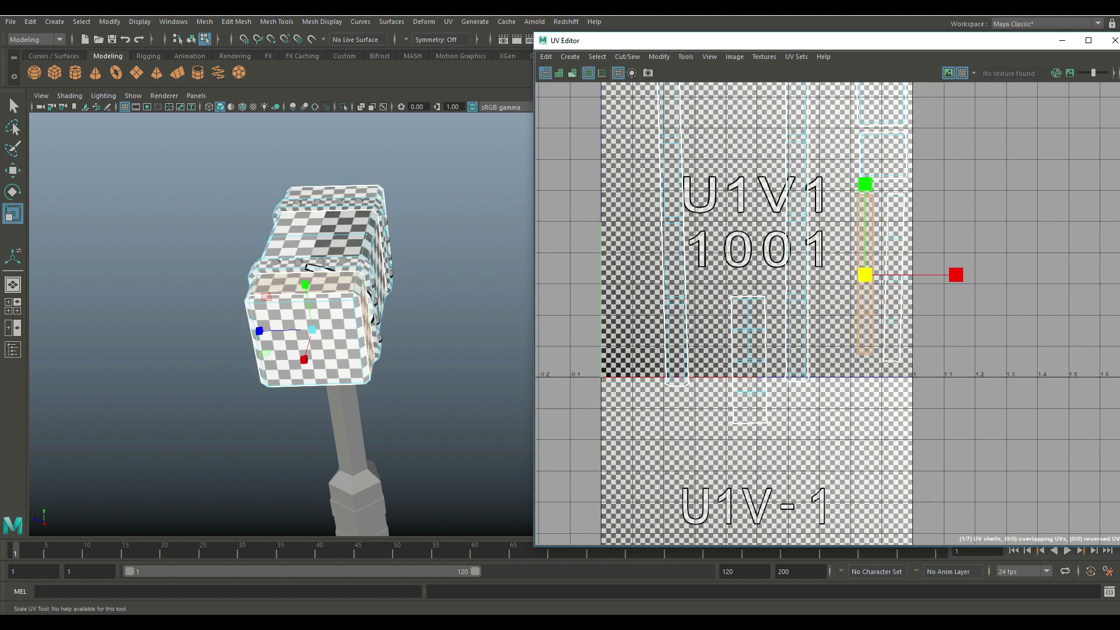
mouse_move(865, 275)
mouse_down()
mouse_move(879, 274)
mouse_move(869, 278)
mouse_up()
key(w)
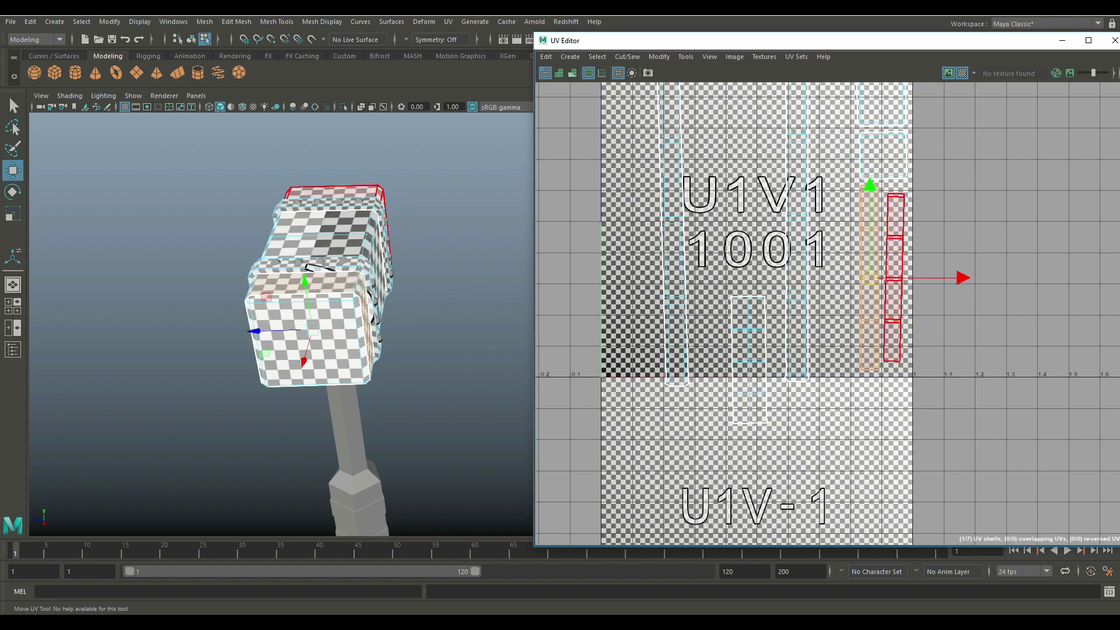
click(893, 277)
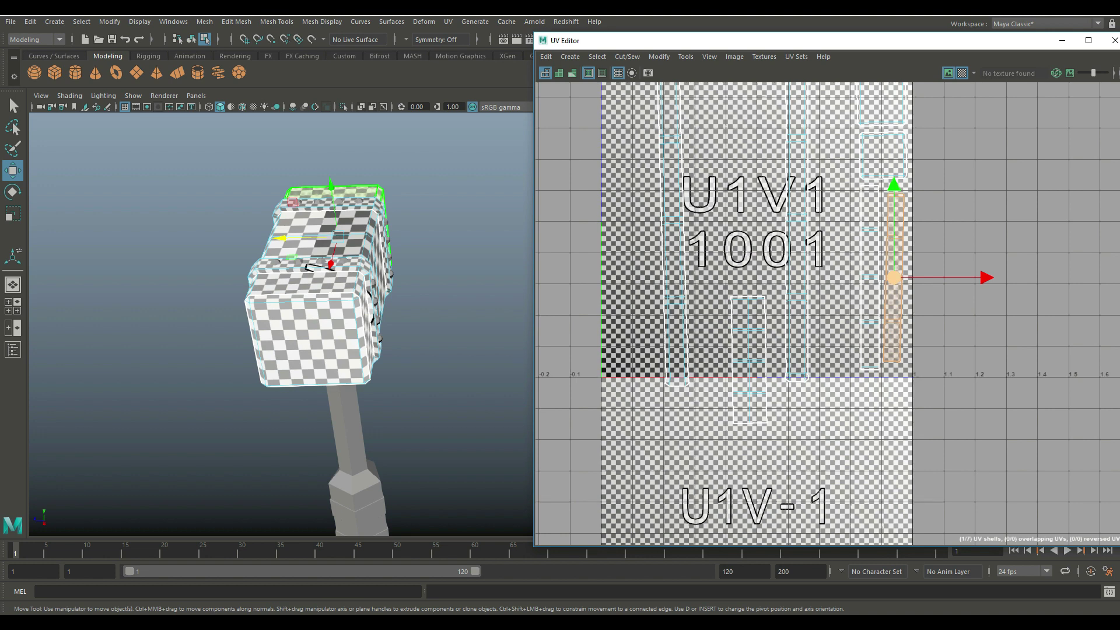
drag(894, 277, 896, 272)
Step: Compare the checker size across the head's middle section, bands and both end sections
scroll(224, 209, up, 3)
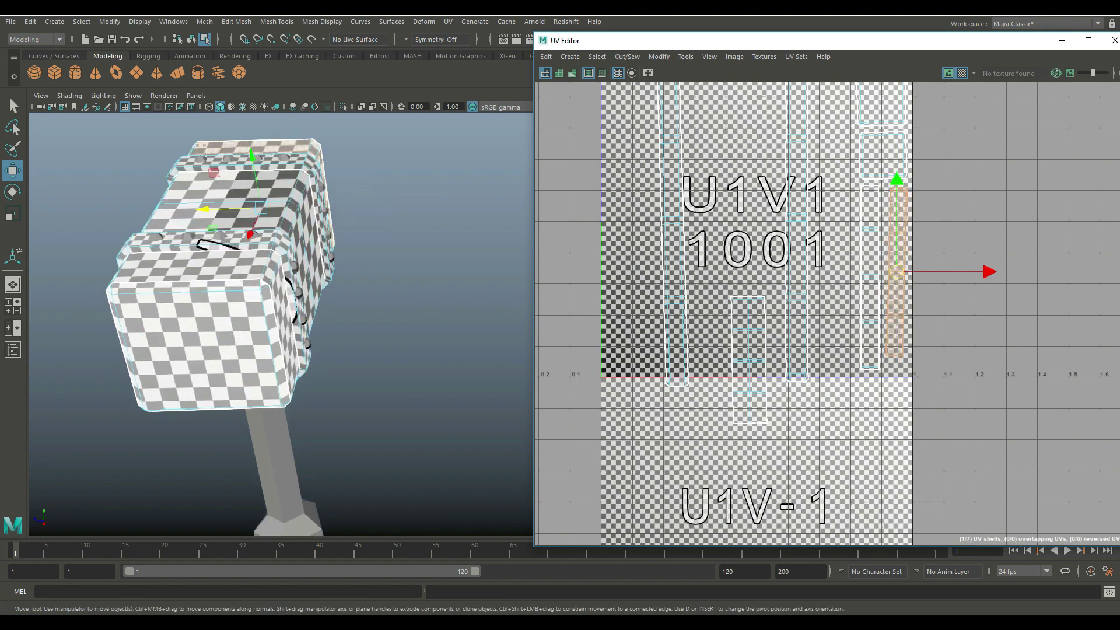
alt+drag(280, 292, 327, 320)
alt+middle_drag(291, 304, 427, 319)
scroll(291, 303, up, 2)
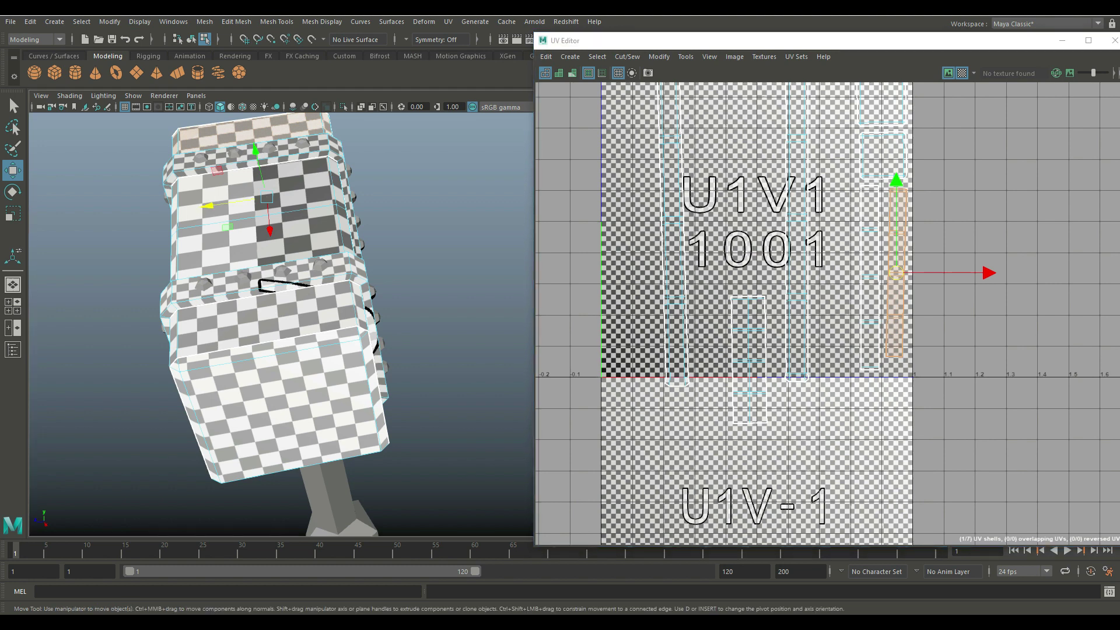
mouse_move(327, 303)
alt+mouse_down()
mouse_move(175, 298)
mouse_move(315, 304)
alt+mouse_up()
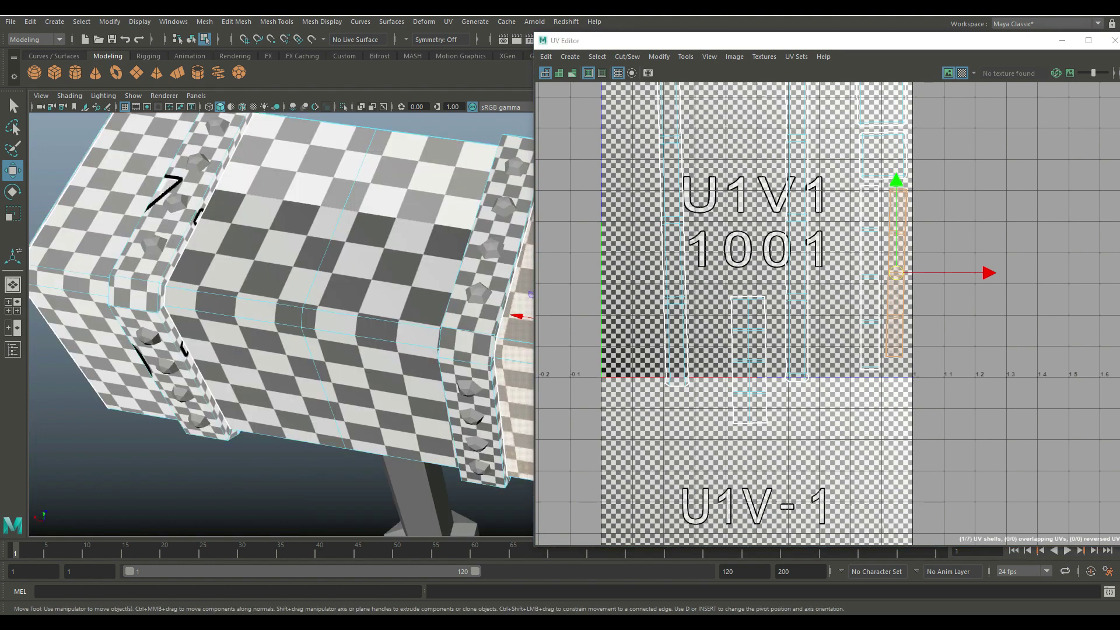
scroll(292, 303, down, 3)
alt+drag(233, 303, 374, 304)
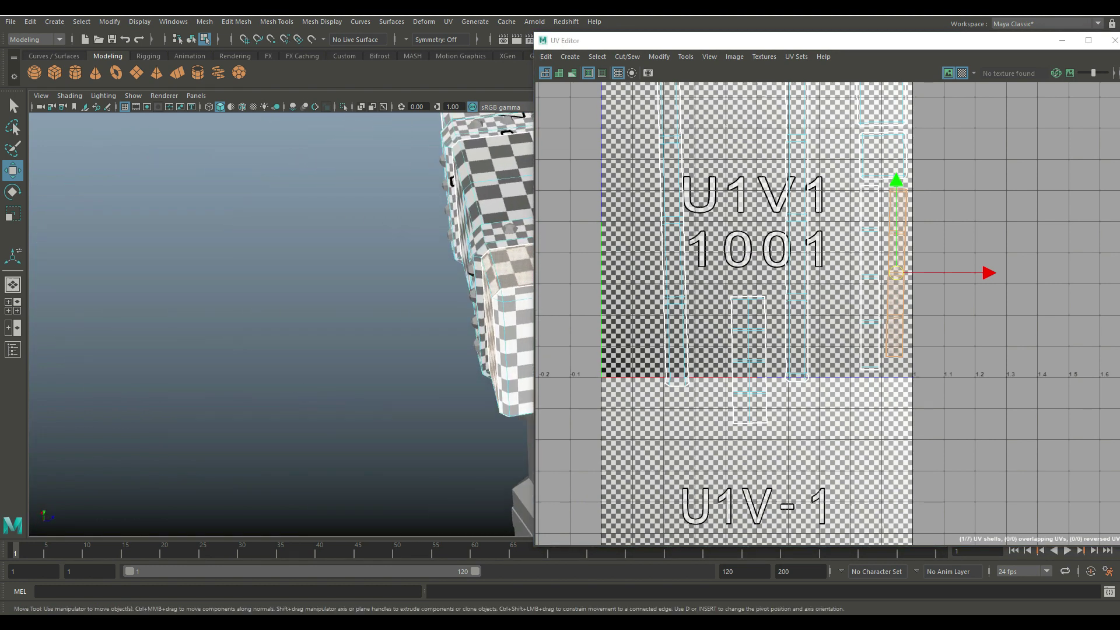
alt+middle_drag(444, 297, 152, 310)
scroll(234, 315, up, 3)
alt+middle_drag(233, 315, 298, 317)
Step: Scale up the outer end-section UV strip and shift it slightly down, clear of the cap shell above it
key(r)
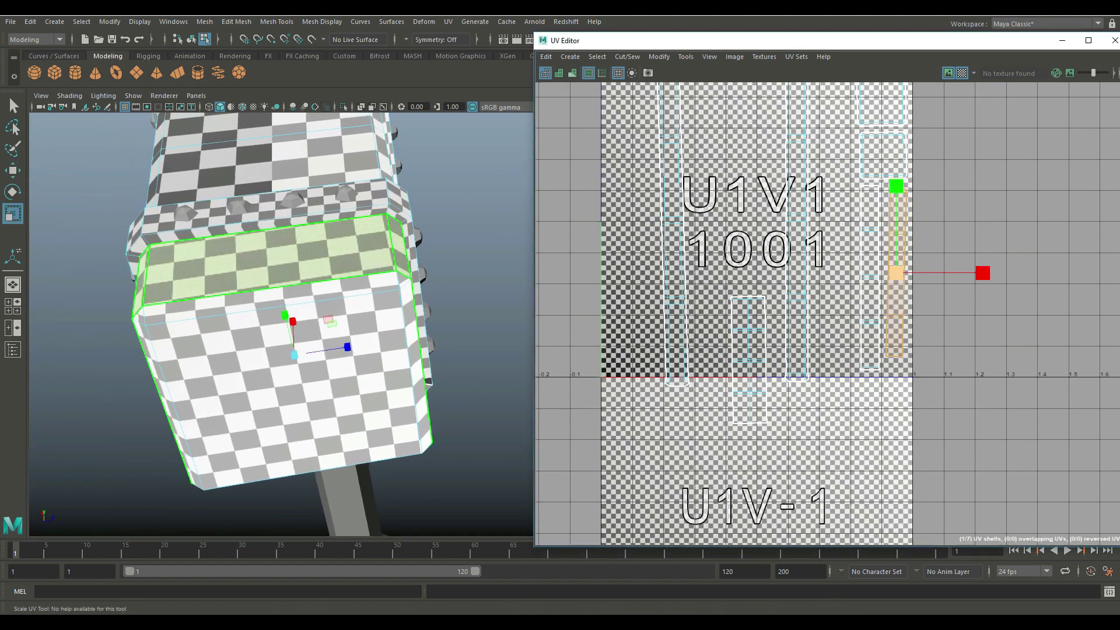
drag(896, 273, 906, 273)
key(w)
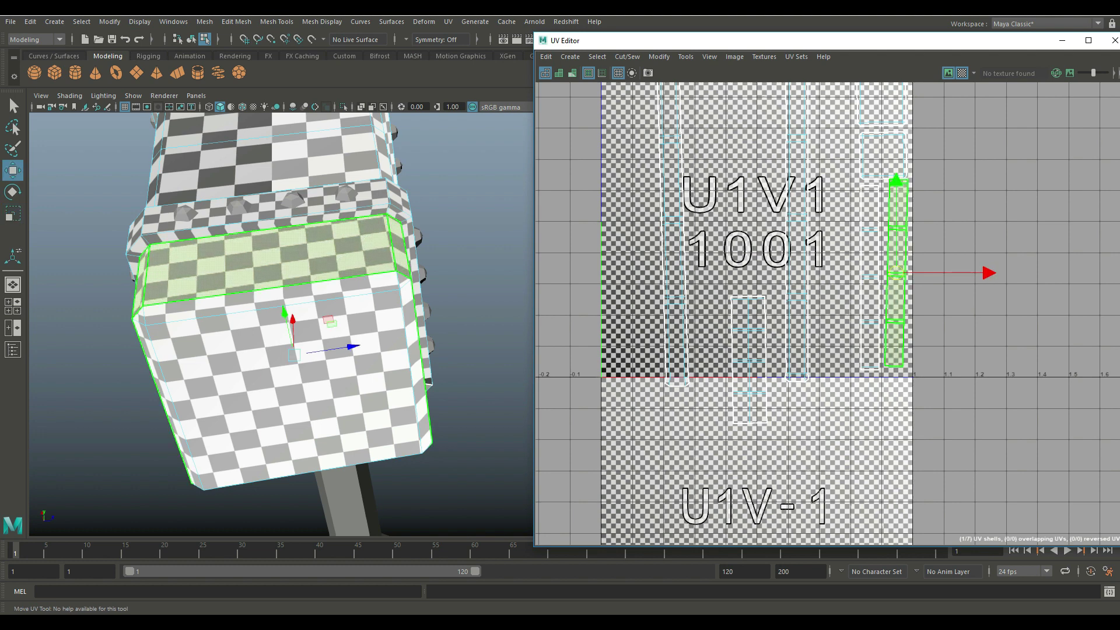
drag(896, 277, 896, 282)
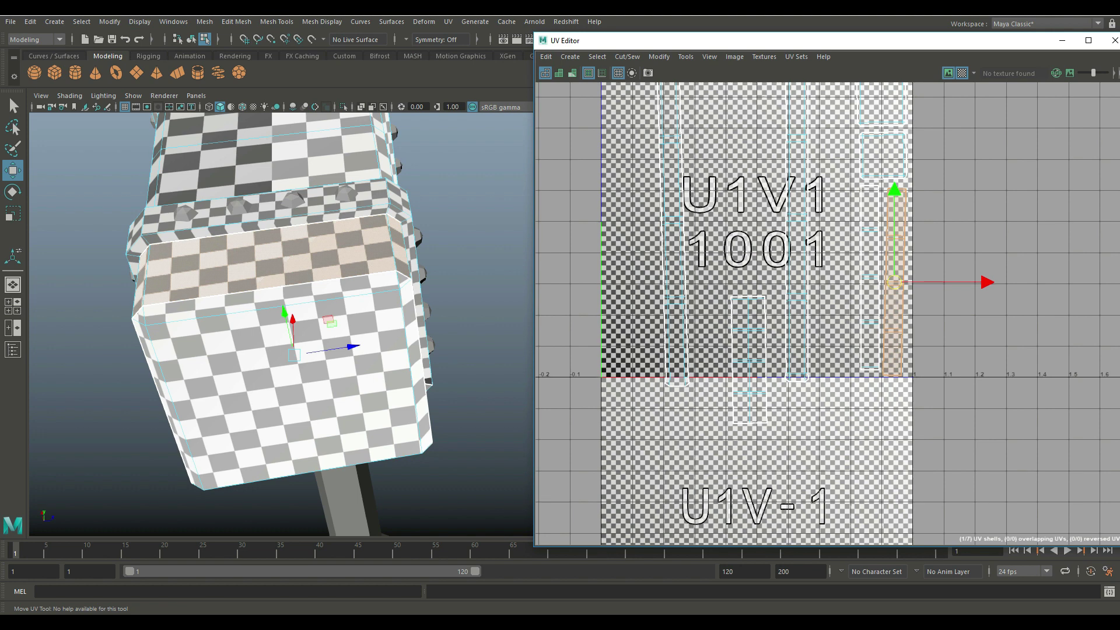
Step: Rotate the outer end-section UV strip upright and shift it slightly outward and down, away from the matching strip beside it
key(e)
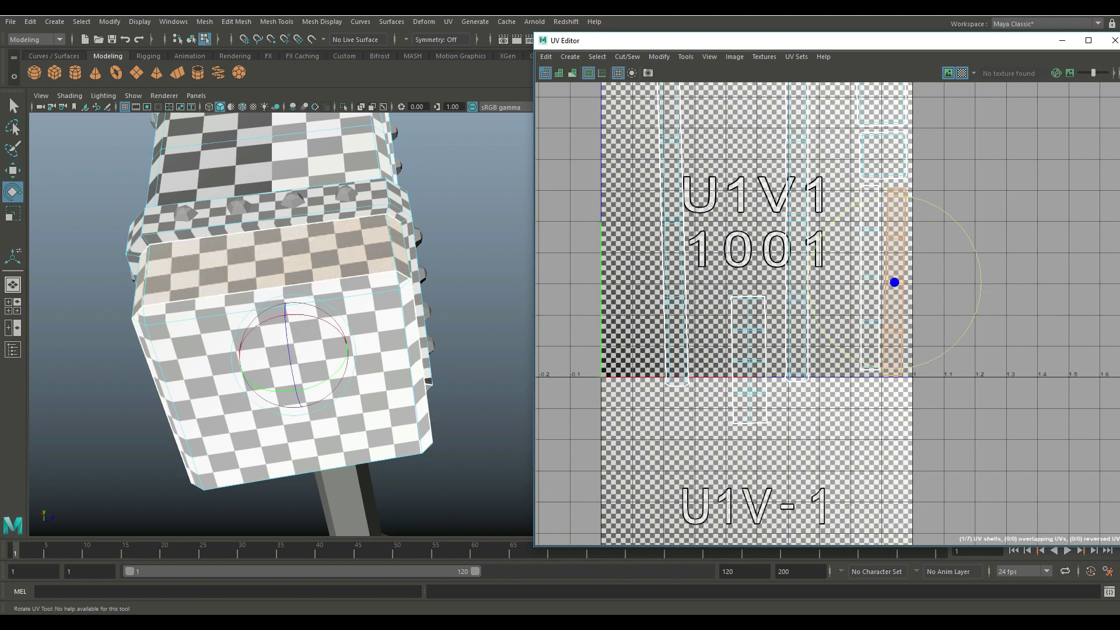
drag(946, 214, 944, 211)
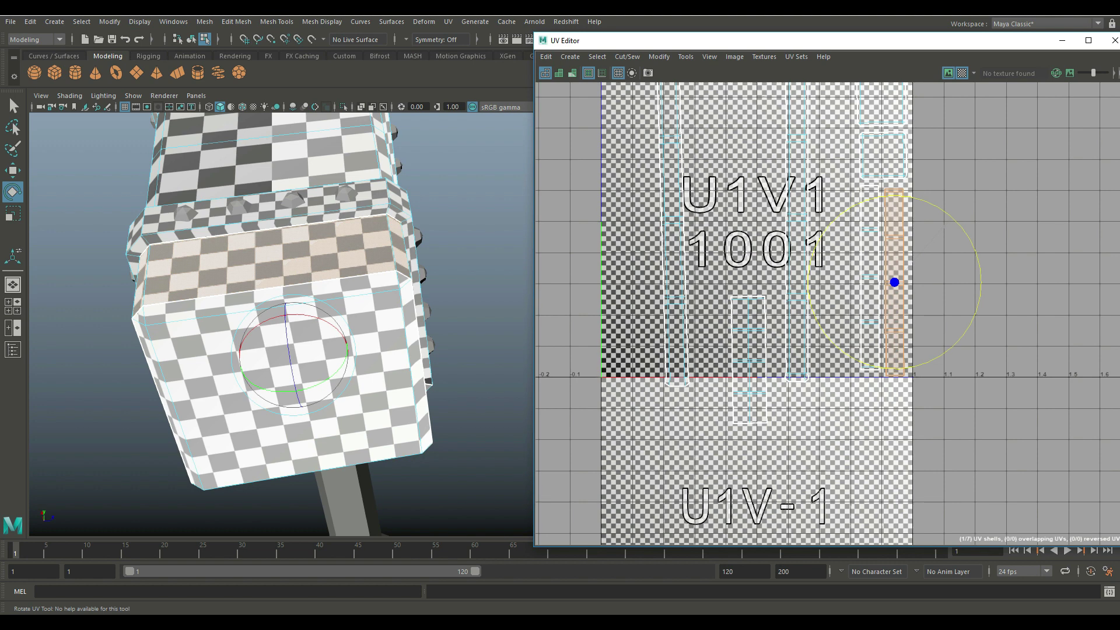
key(w)
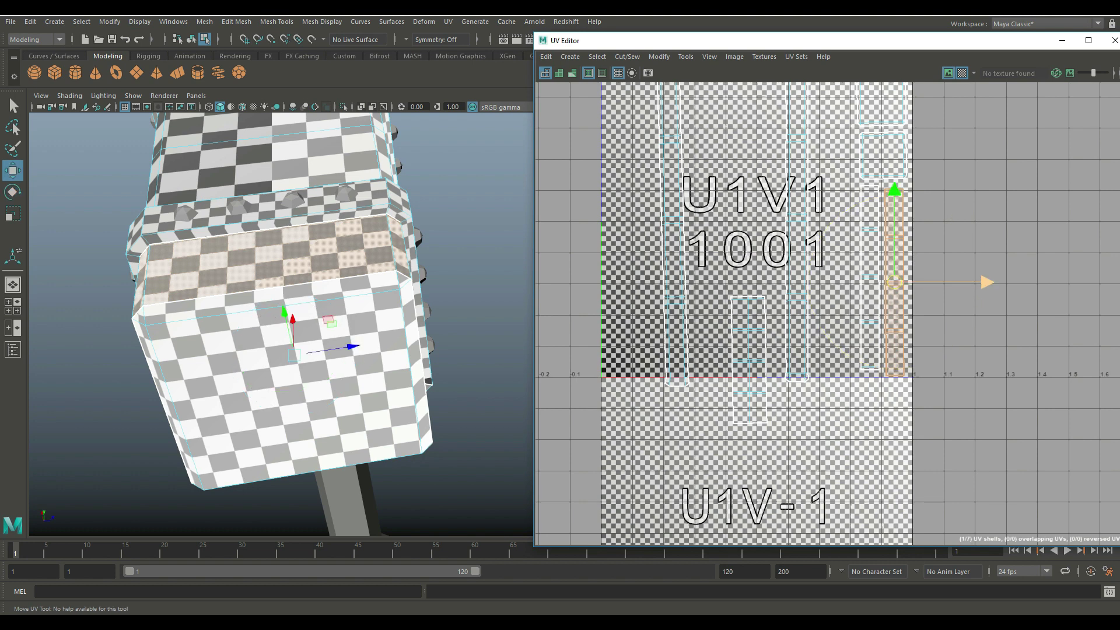
drag(894, 283, 897, 288)
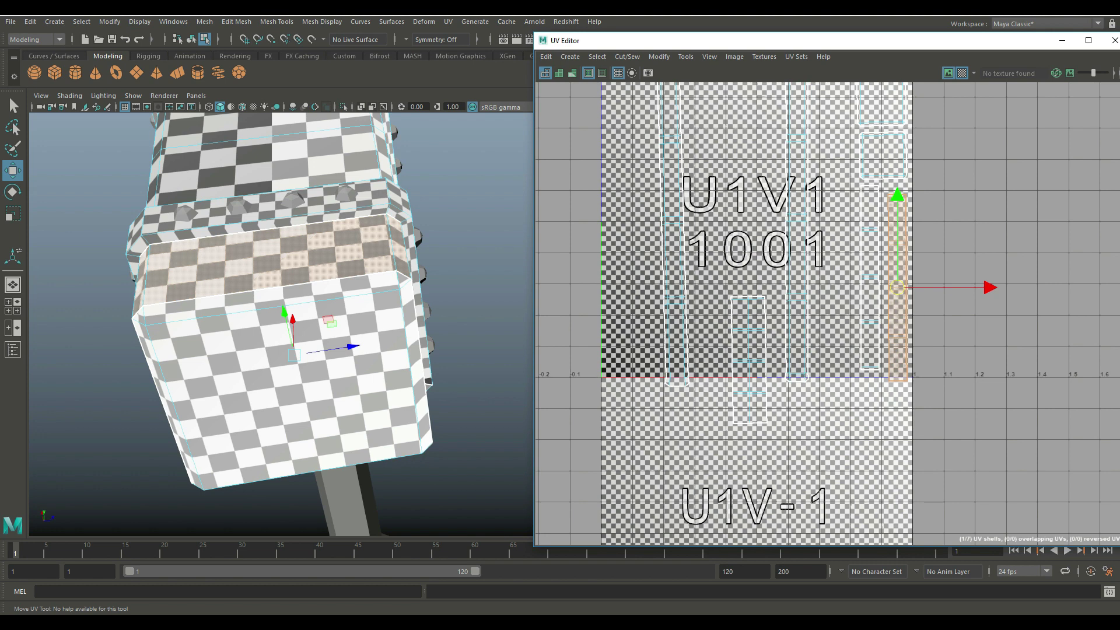
Step: Select the UV shell of the studded band at the hammer head's far end and scale it down uniformly
scroll(431, 334, down, 4)
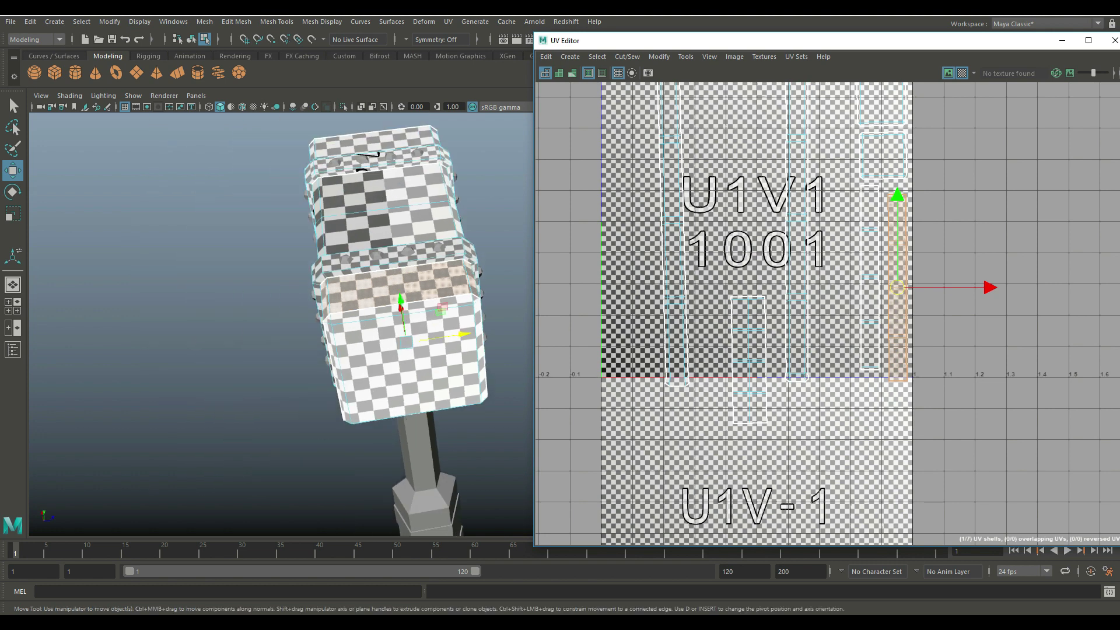
alt+drag(420, 335, 553, 298)
alt+middle_drag(443, 350, 357, 287)
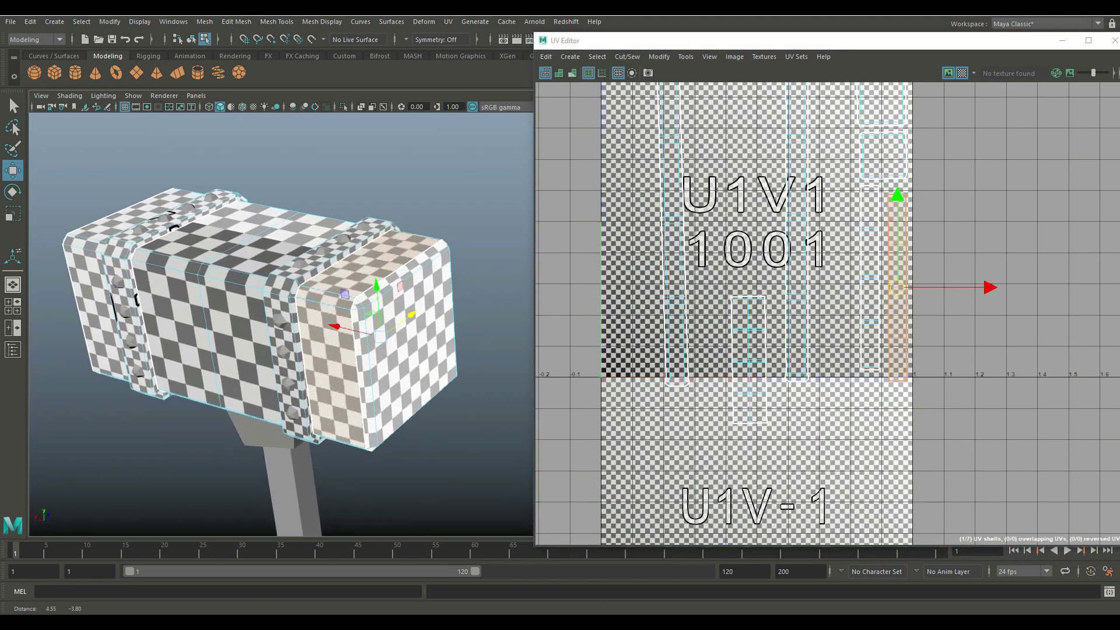
alt+drag(357, 287, 362, 296)
right_click(791, 299)
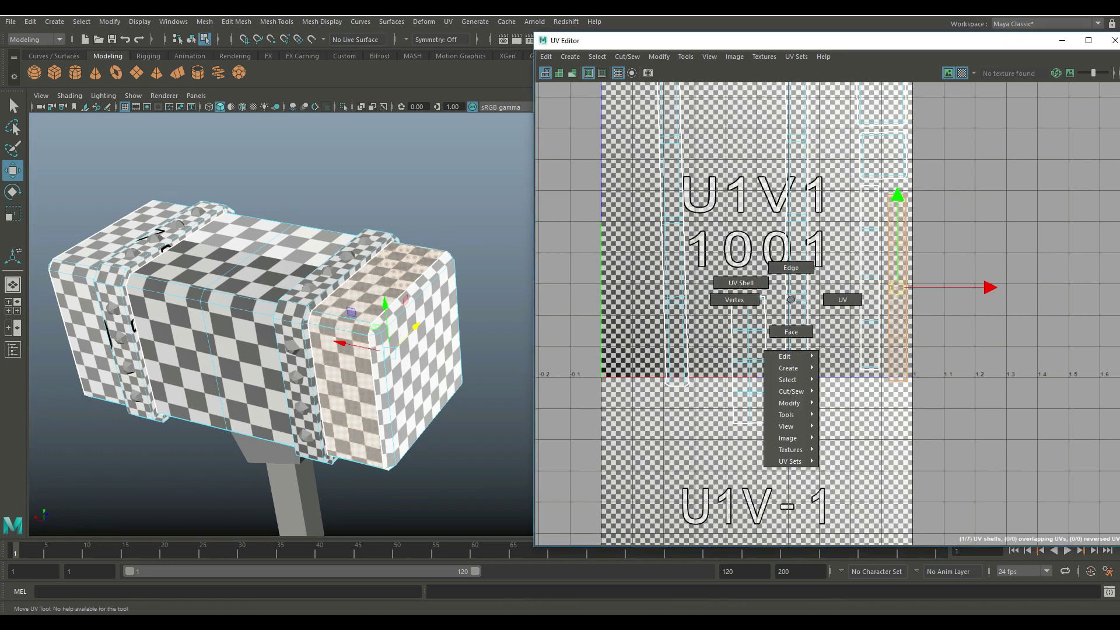
click(741, 282)
click(797, 292)
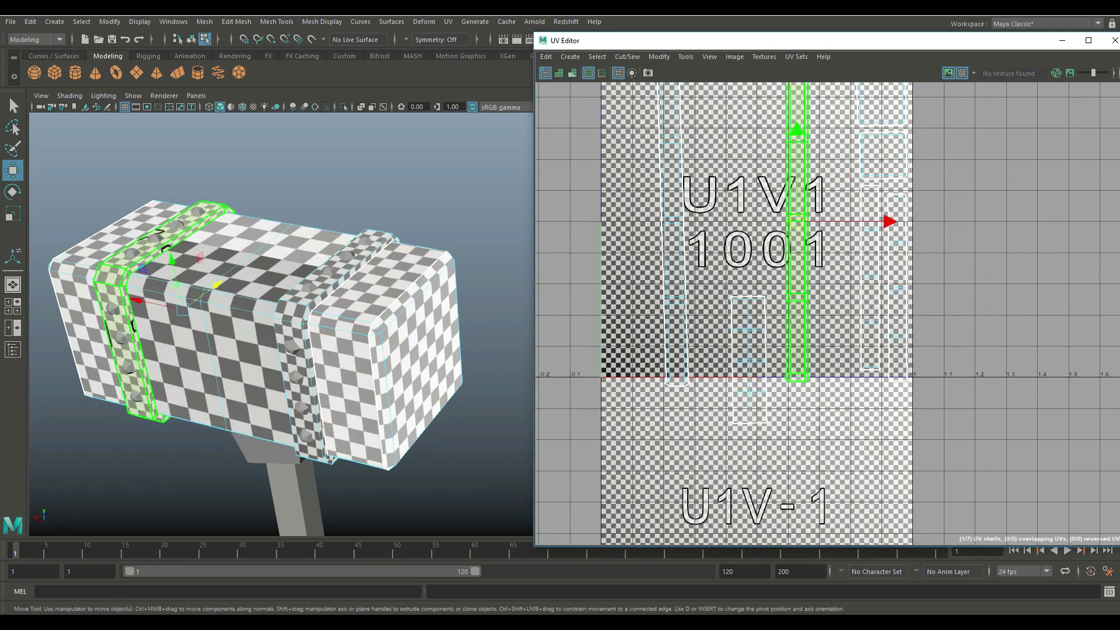
scroll(797, 302, down, 3)
alt+middle_drag(797, 302, 808, 302)
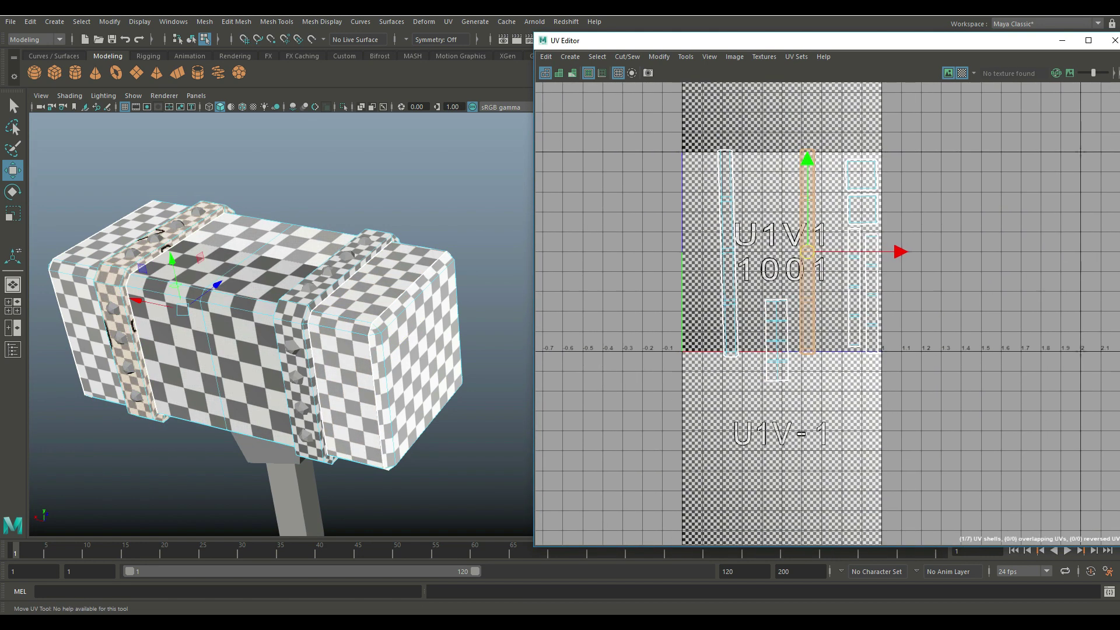
key(r)
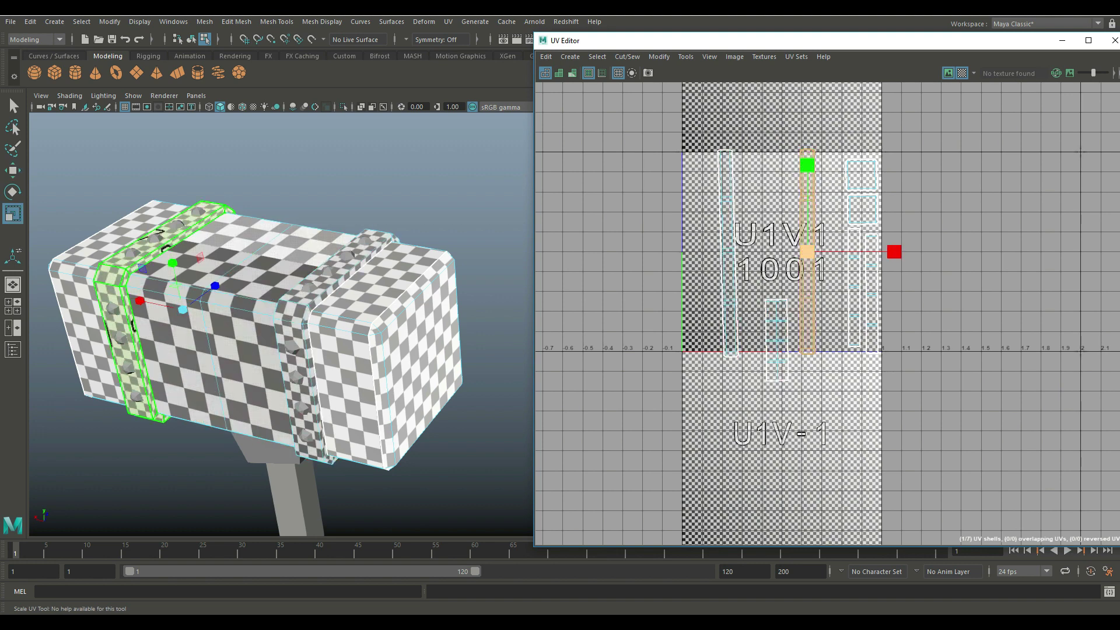
drag(807, 252, 765, 252)
drag(807, 209, 808, 195)
Step: Fine-tune the band strip's scale against the neighbouring checkers and place it beside the square cap shells at the tile's upper edge
alt+drag(263, 326, 458, 361)
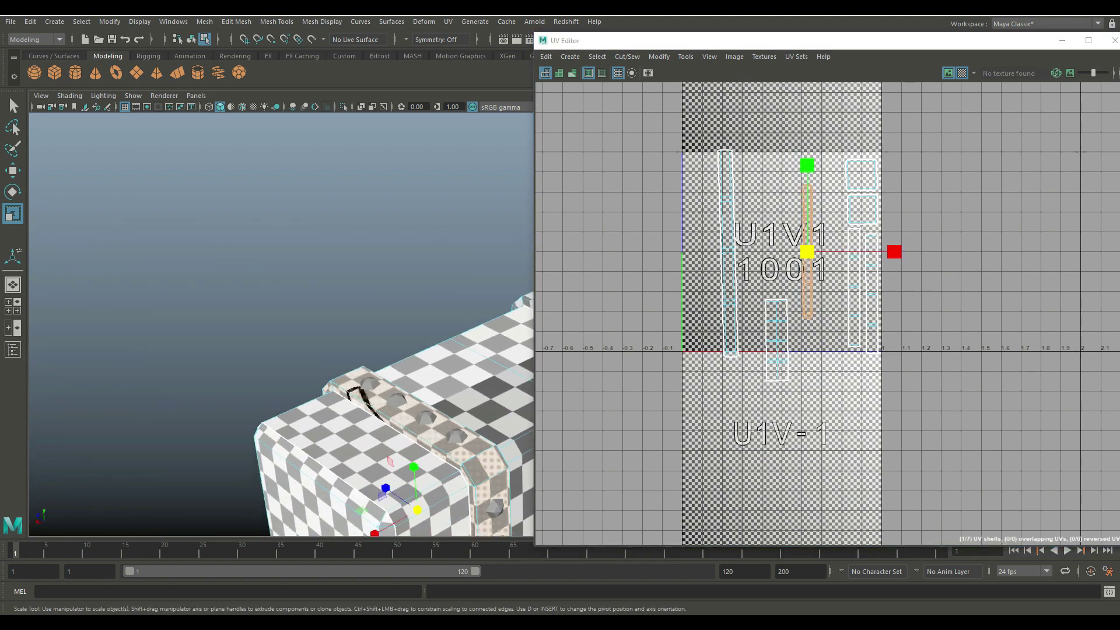
alt+middle_drag(455, 358, 298, 265)
alt+drag(298, 266, 355, 262)
alt+middle_drag(355, 262, 282, 237)
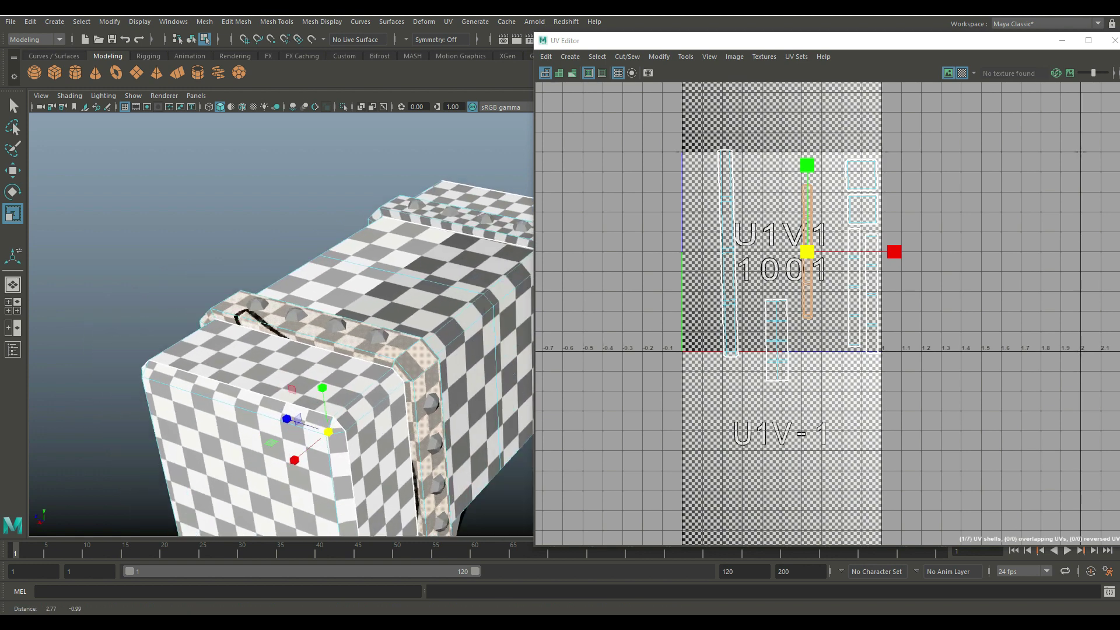
alt+right_drag(281, 237, 309, 239)
alt+drag(309, 239, 385, 237)
alt+middle_drag(385, 238, 262, 247)
drag(808, 252, 804, 252)
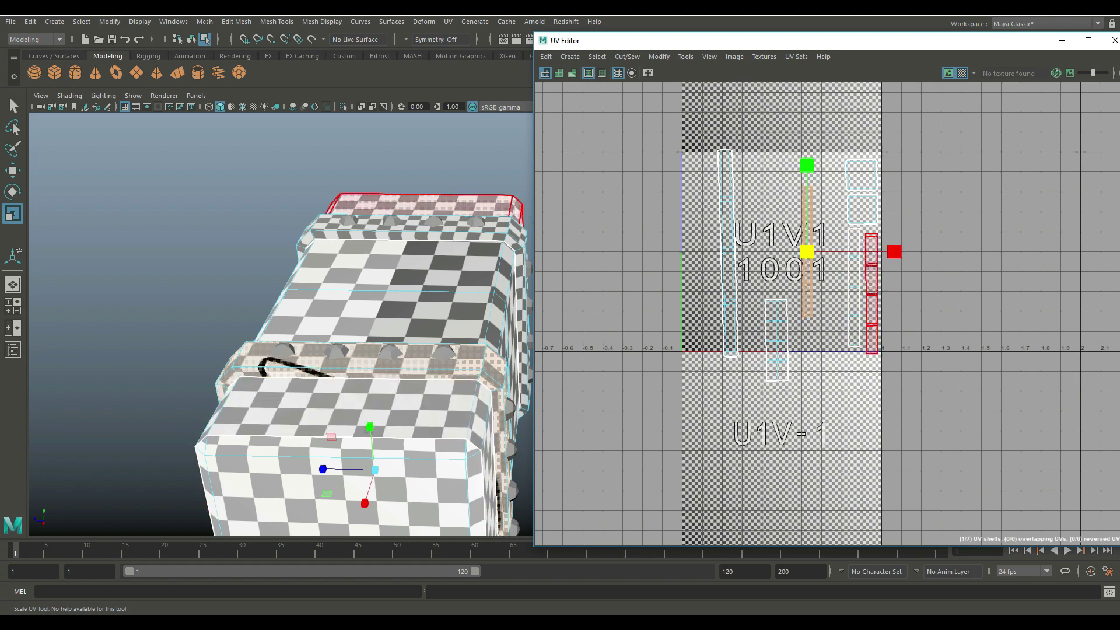
key(w)
drag(807, 251, 834, 225)
Step: Scale down the other studded band's UV strip and move it beside the first band strip
click(727, 257)
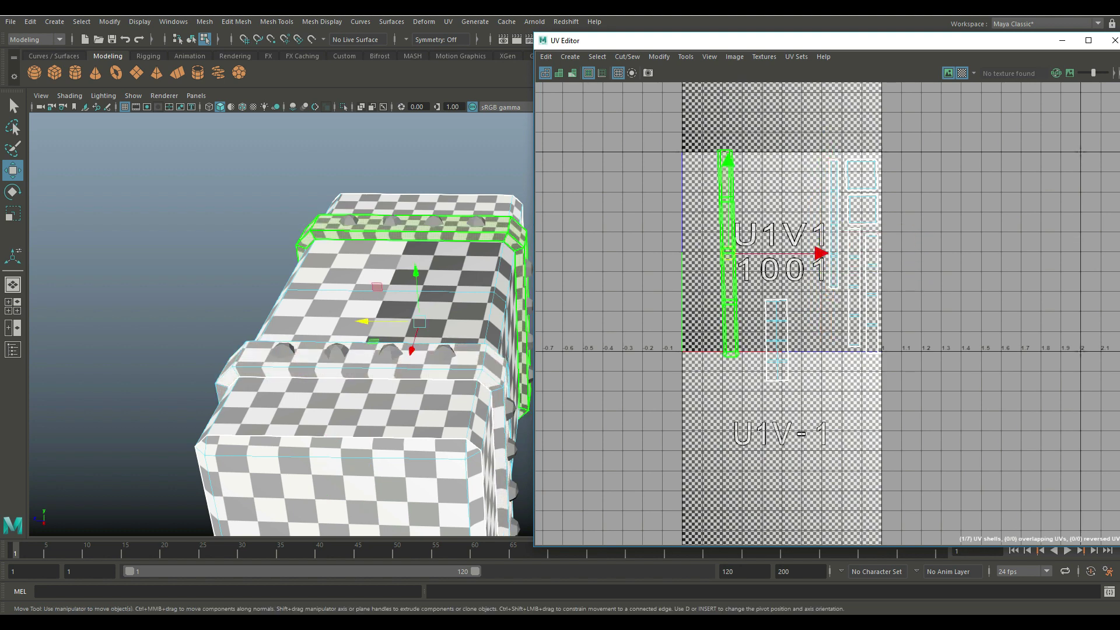
click(363, 320)
alt+drag(363, 321, 192, 298)
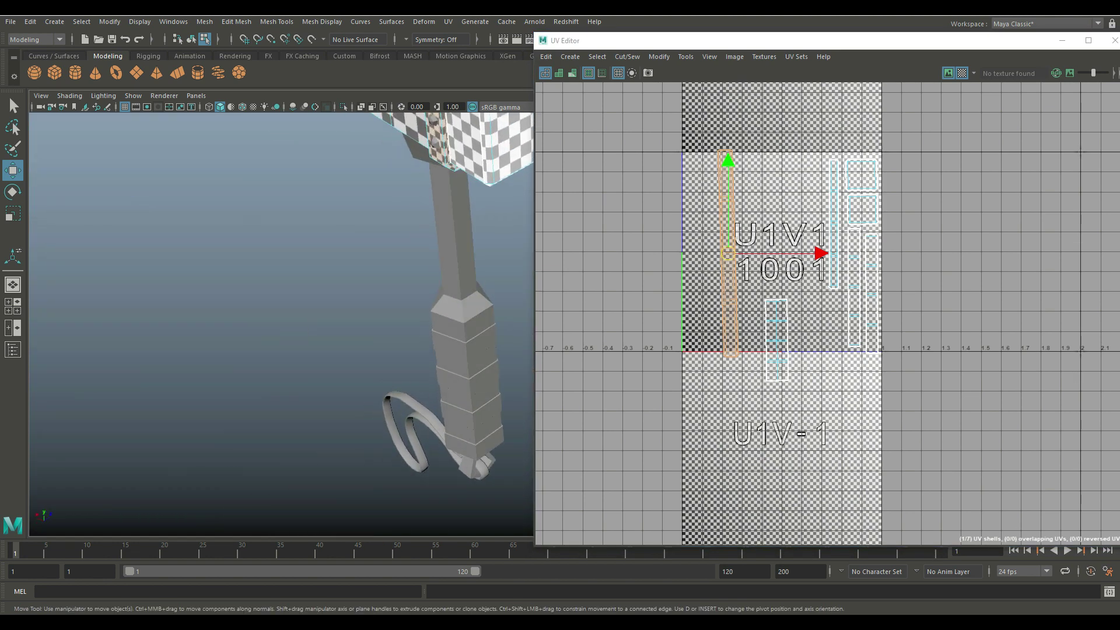
alt+middle_drag(327, 251, 190, 390)
alt+middle_drag(326, 251, 327, 362)
scroll(327, 362, up, 3)
key(r)
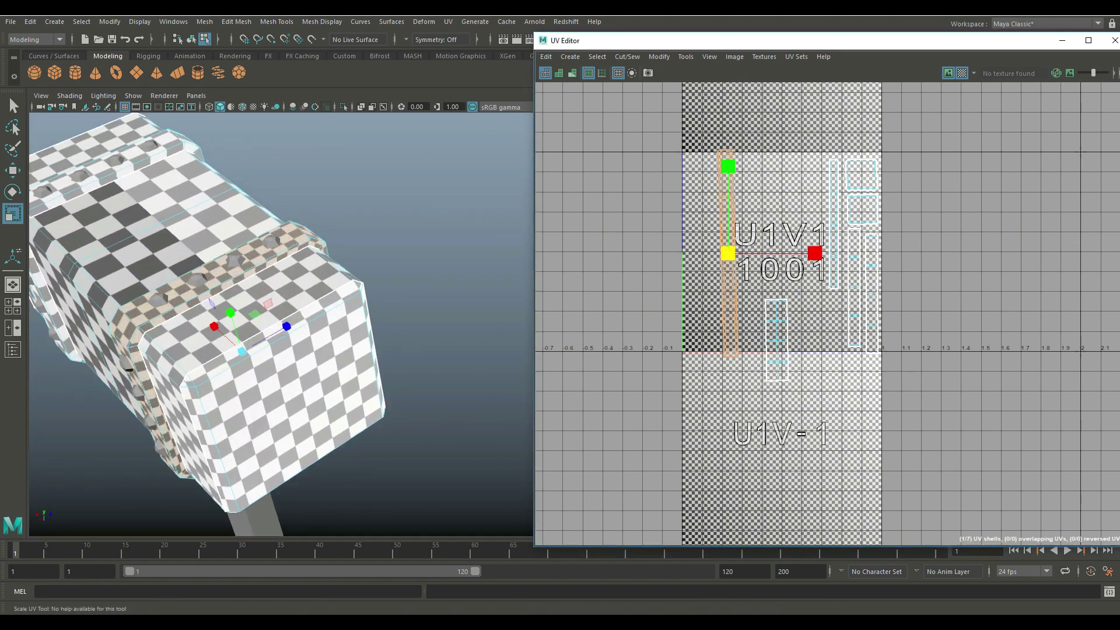
drag(728, 253, 812, 220)
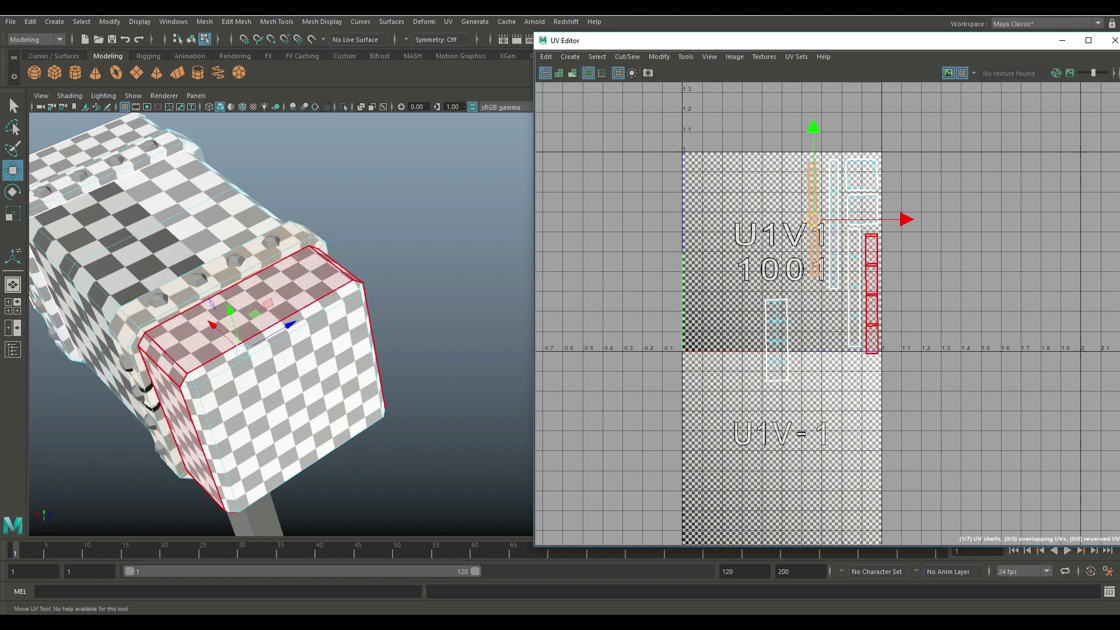
Step: Fine-tune the second band strip's scale and set it close beside the first band strip
key(e)
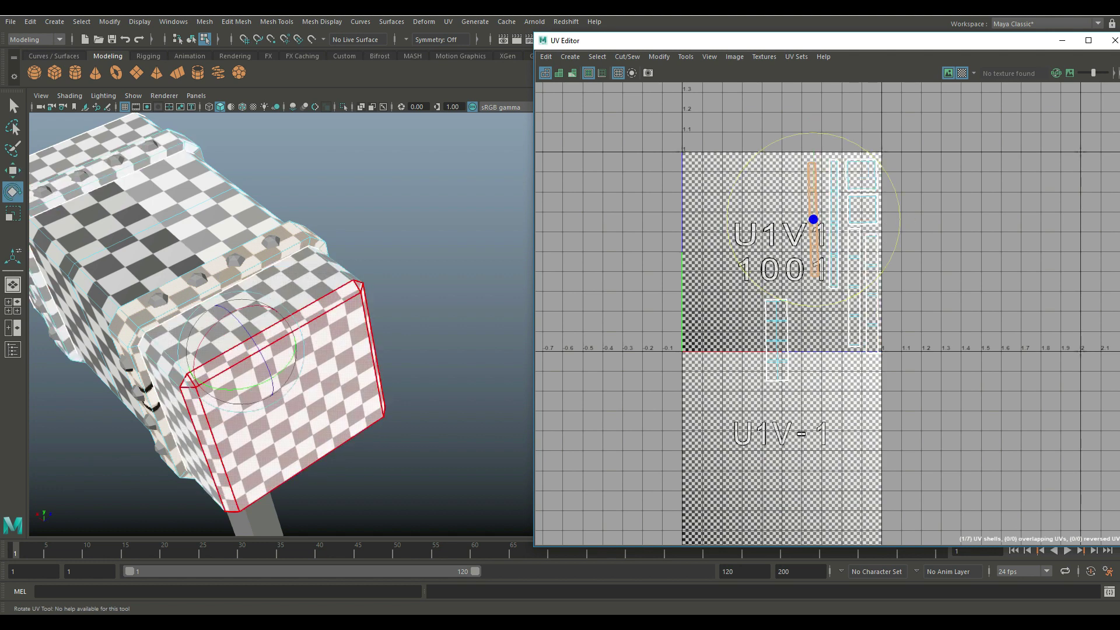
key(r)
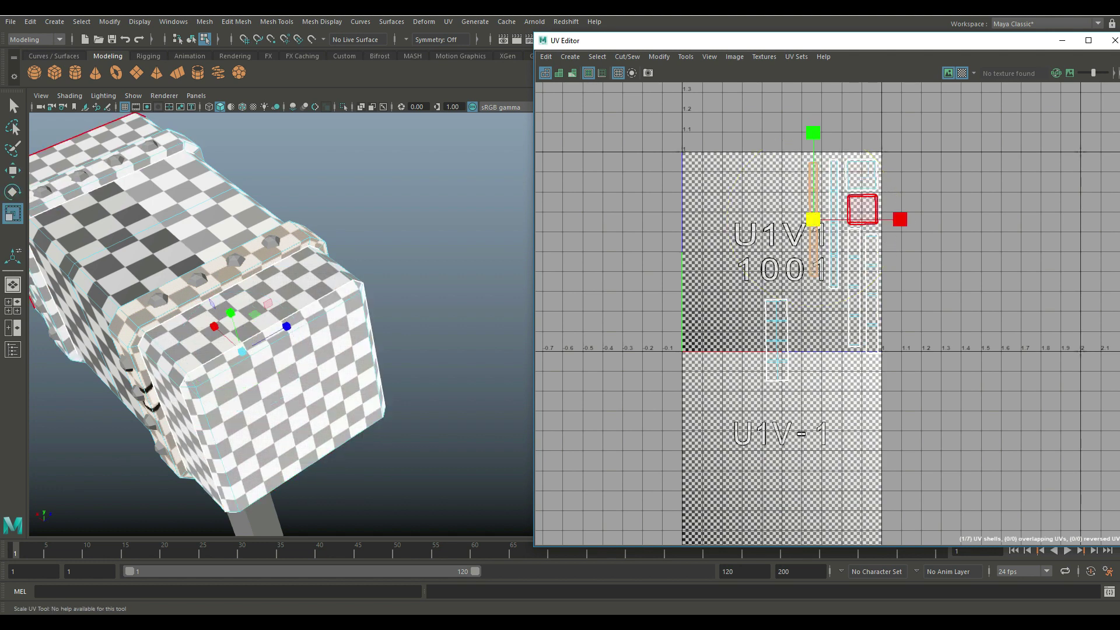
drag(814, 219, 819, 219)
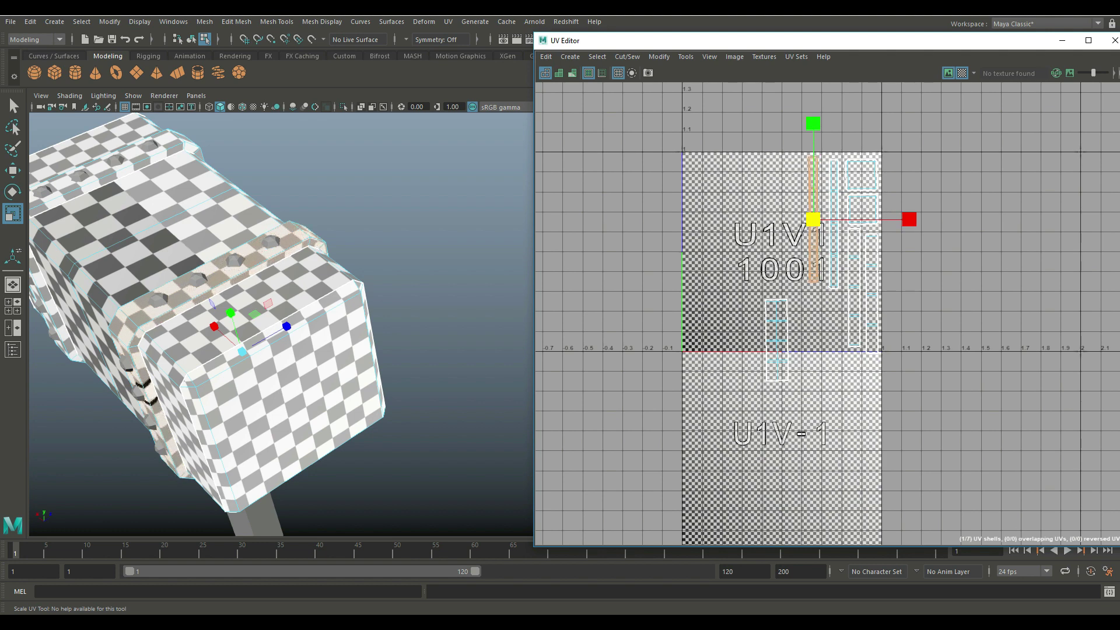
key(w)
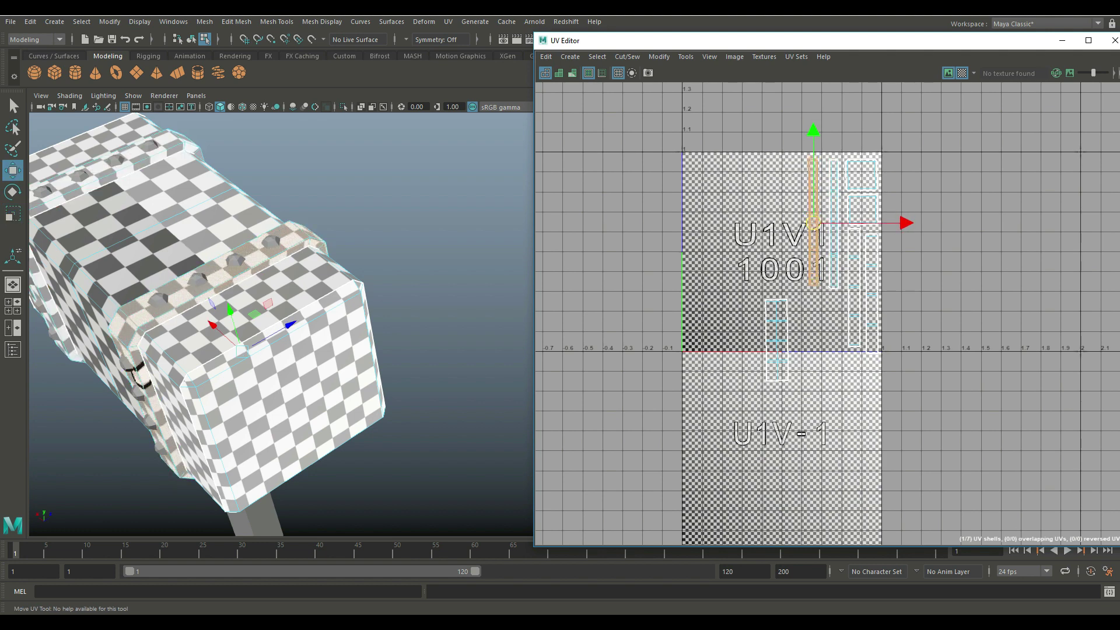
drag(813, 223, 819, 224)
click(818, 225)
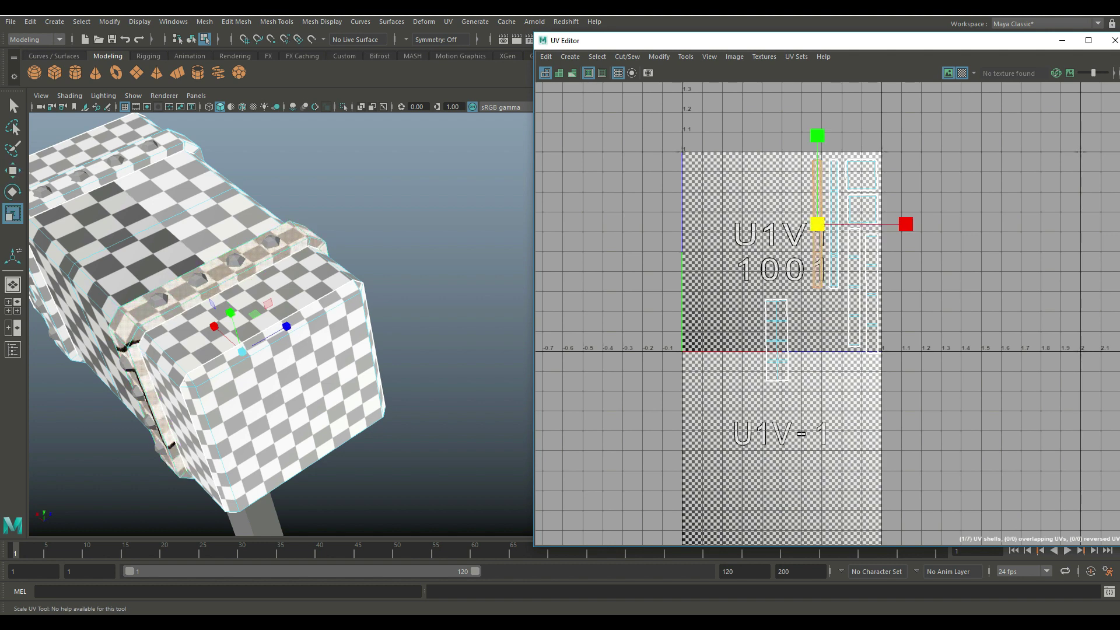
Step: Compare the checker size on both bands with the end sections and the middle of the hammer head
alt+drag(350, 344, 268, 280)
alt+middle_drag(269, 280, 182, 290)
alt+drag(280, 304, 294, 329)
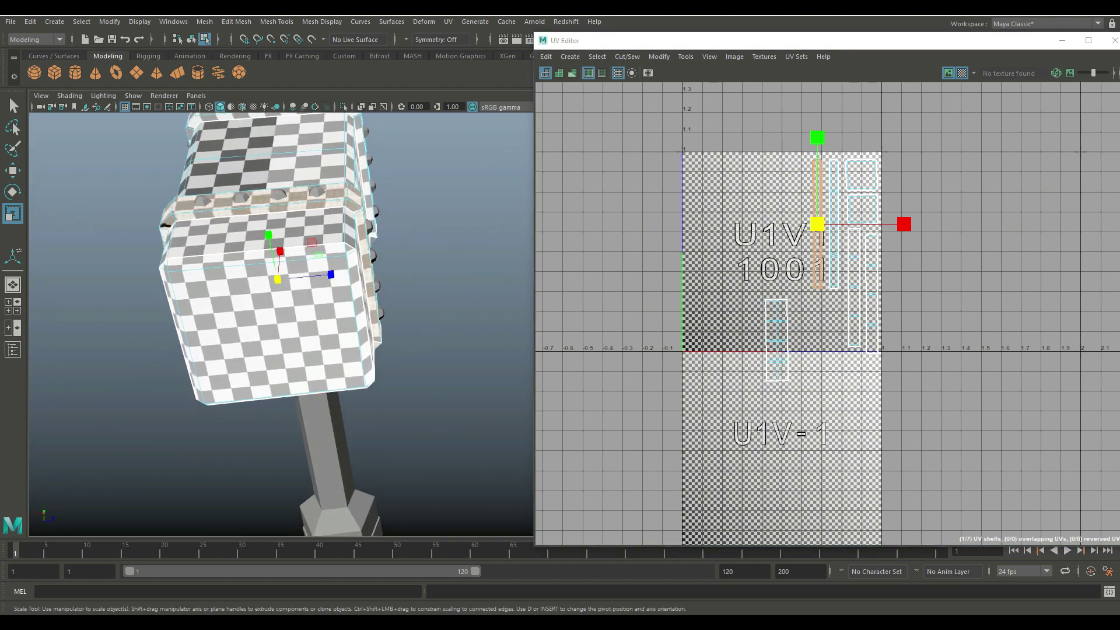
scroll(275, 292, down, 4)
alt+middle_drag(274, 292, 375, 293)
alt+drag(269, 303, 416, 287)
alt+middle_drag(344, 455, 385, 261)
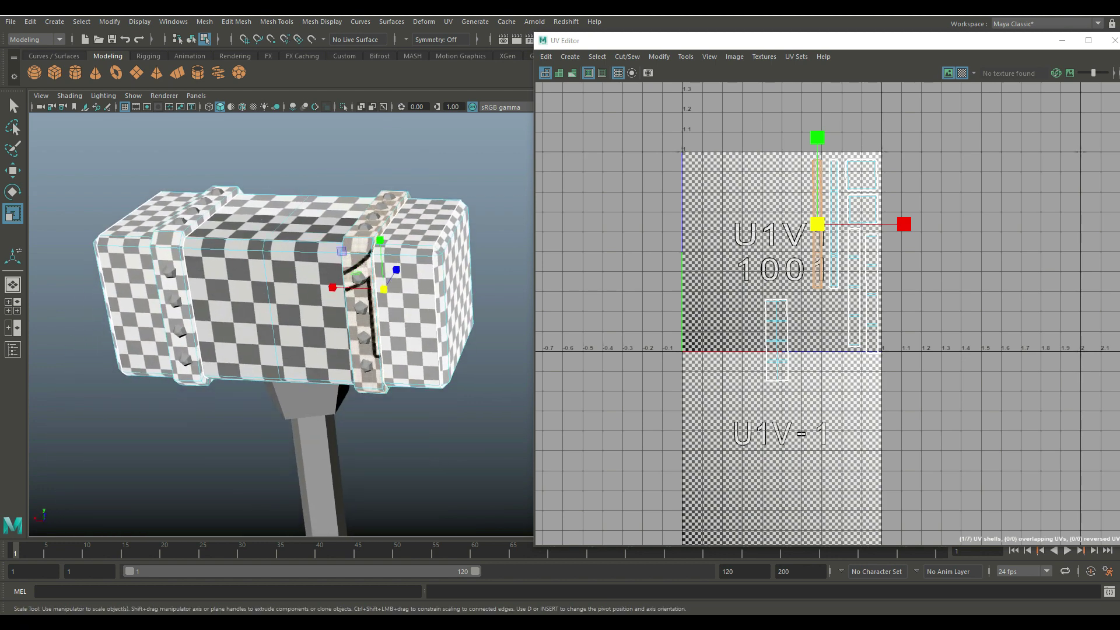
alt+drag(268, 234, 271, 225)
Step: Select the hammer head's middle-section UV shell and scale it up uniformly toward the checker size of the other parts
right_click(773, 337)
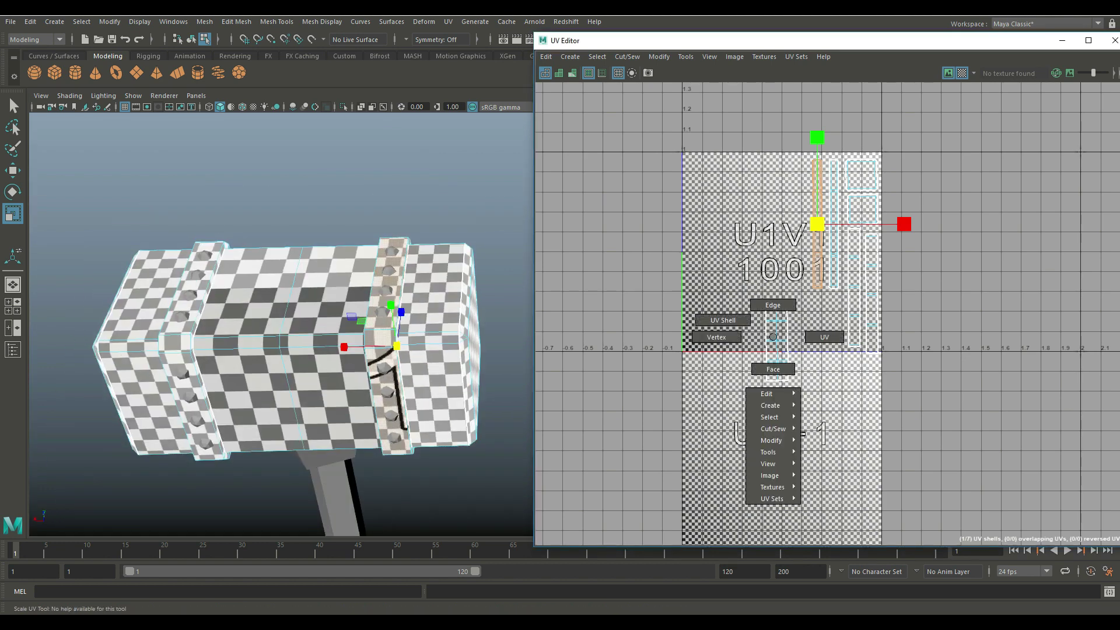
right_drag(734, 319, 727, 322)
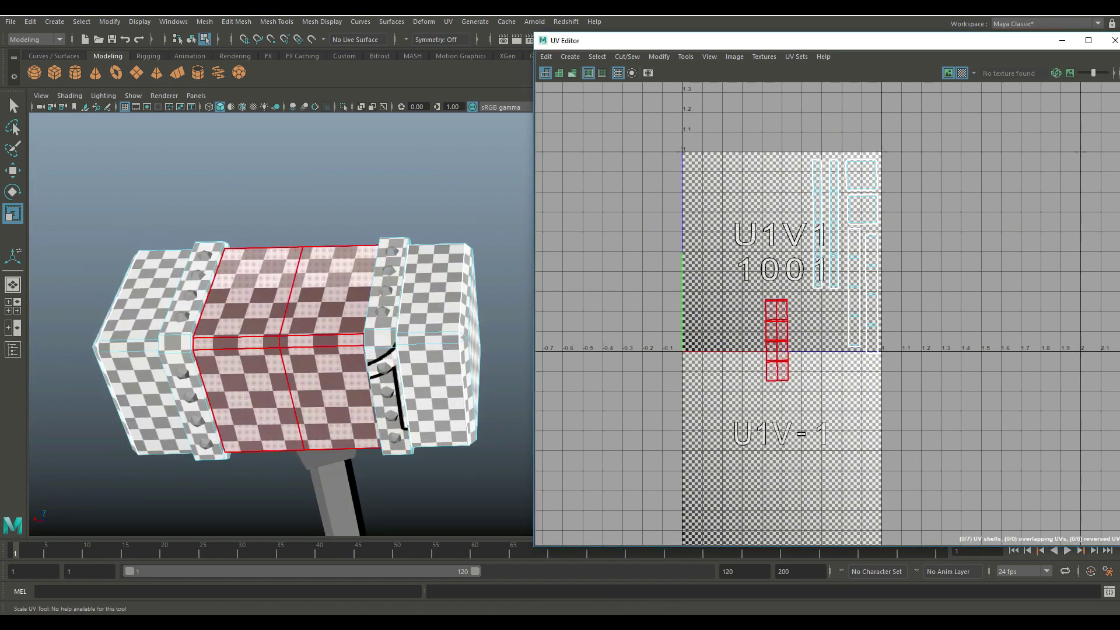
click(776, 338)
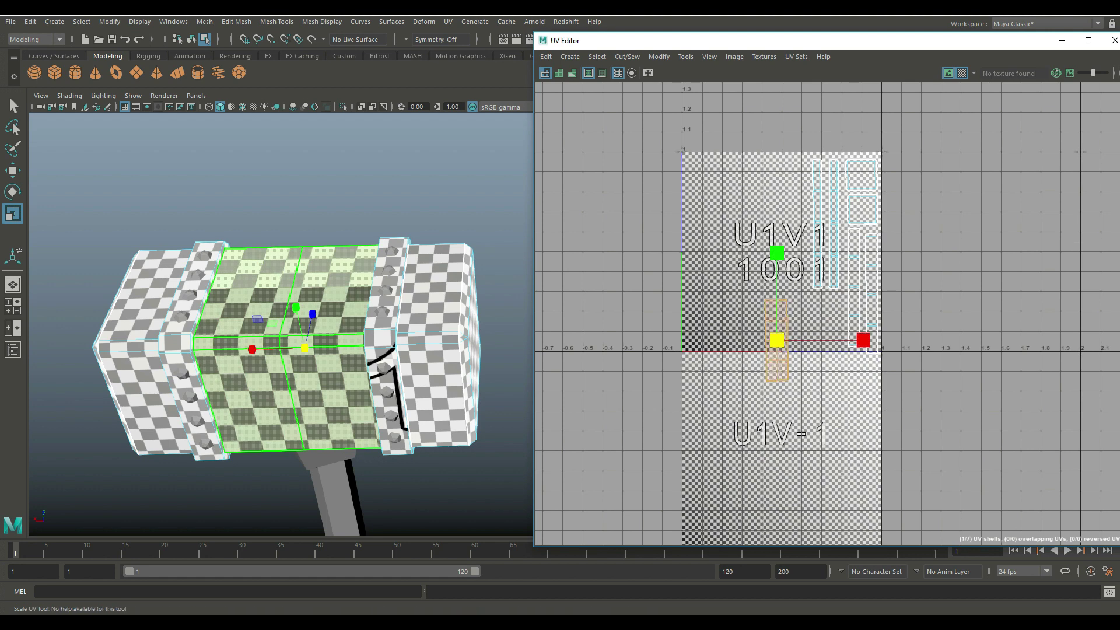
mouse_move(805, 340)
mouse_down()
mouse_move(837, 340)
mouse_move(812, 340)
mouse_up()
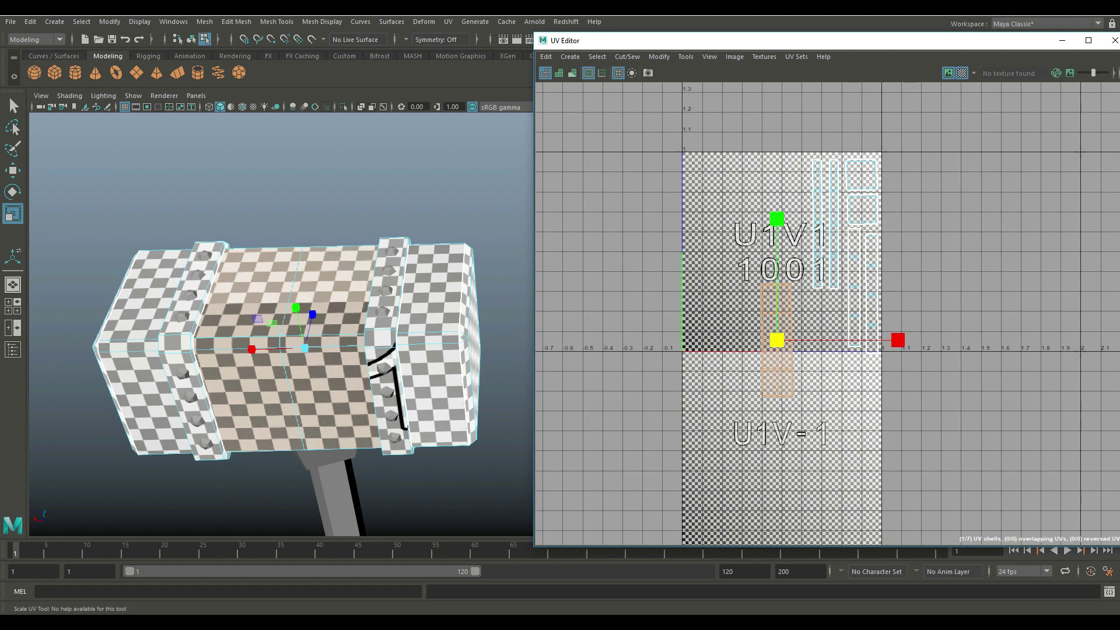
Step: Enlarge the middle-section UV shell slightly more and move it inside the tile beside the two band strips
alt+drag(262, 350, 390, 353)
alt+middle_drag(391, 354, 192, 344)
alt+drag(233, 344, 321, 356)
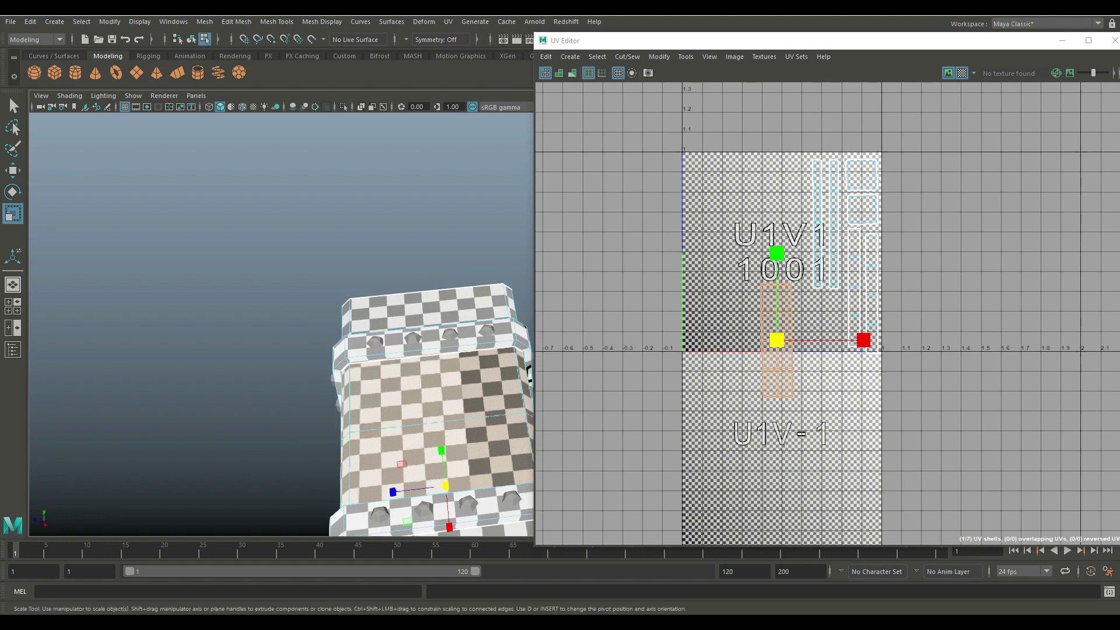
drag(777, 340, 791, 340)
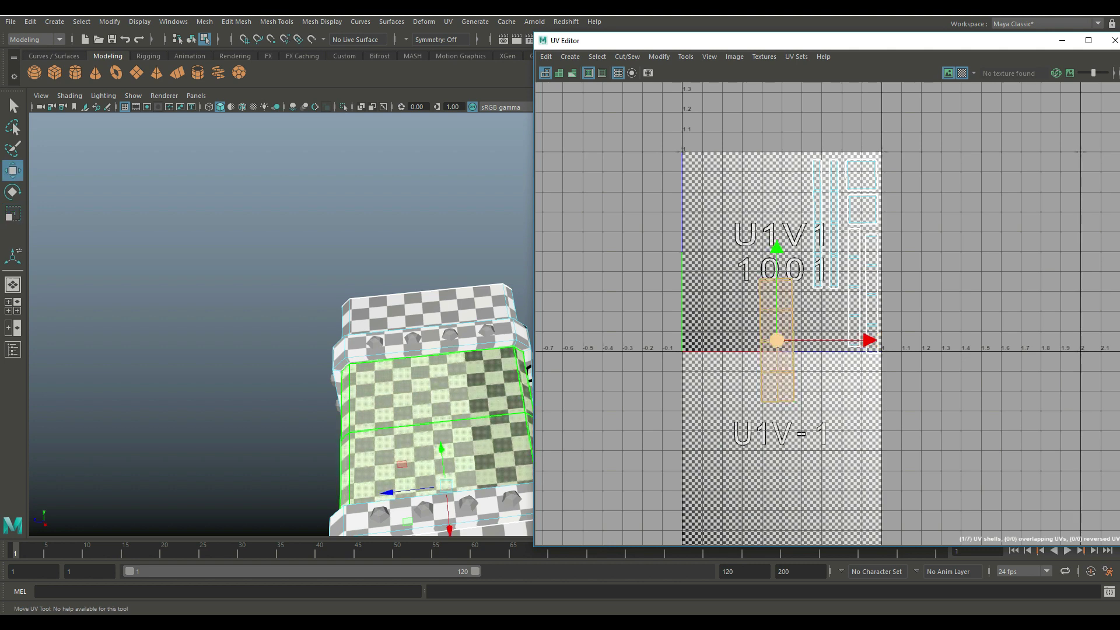
drag(777, 340, 788, 223)
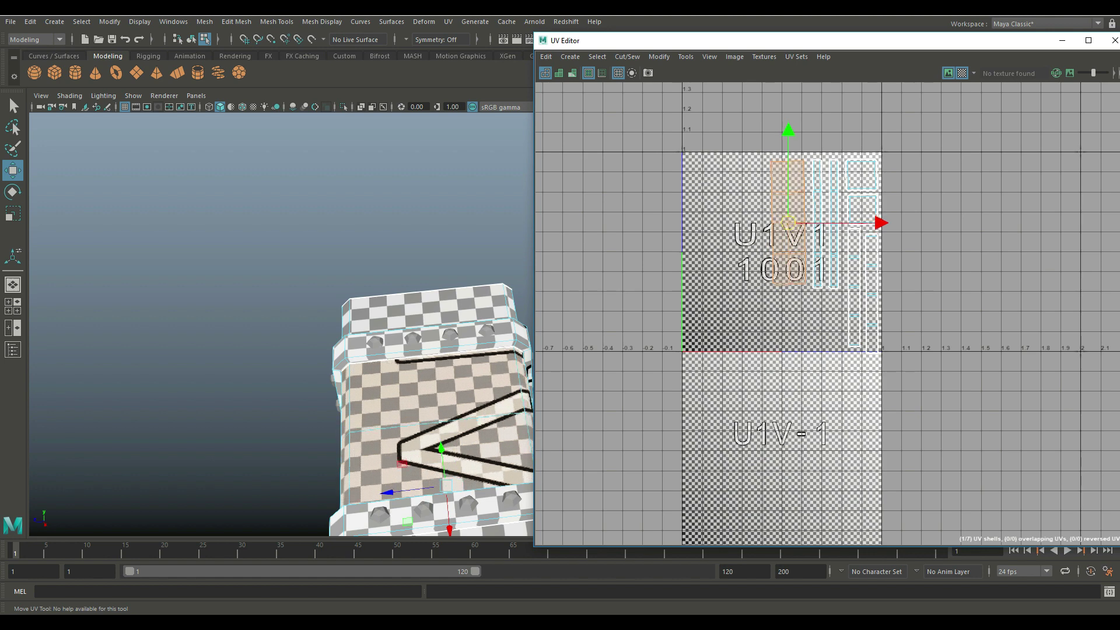
Step: Examine the checker texture across the whole hammer head and view the handle and strap below it
scroll(462, 426, down, 4)
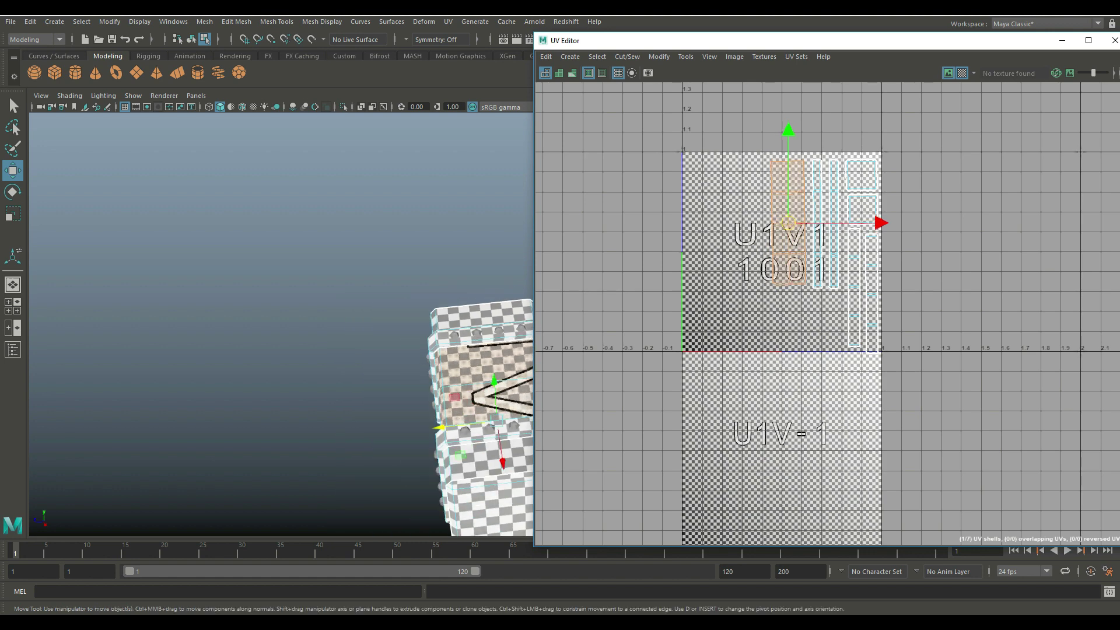
alt+middle_drag(462, 426, 264, 330)
alt+drag(268, 326, 373, 285)
alt+middle_drag(376, 286, 131, 316)
alt+drag(256, 314, 234, 377)
alt+middle_drag(235, 377, 244, 201)
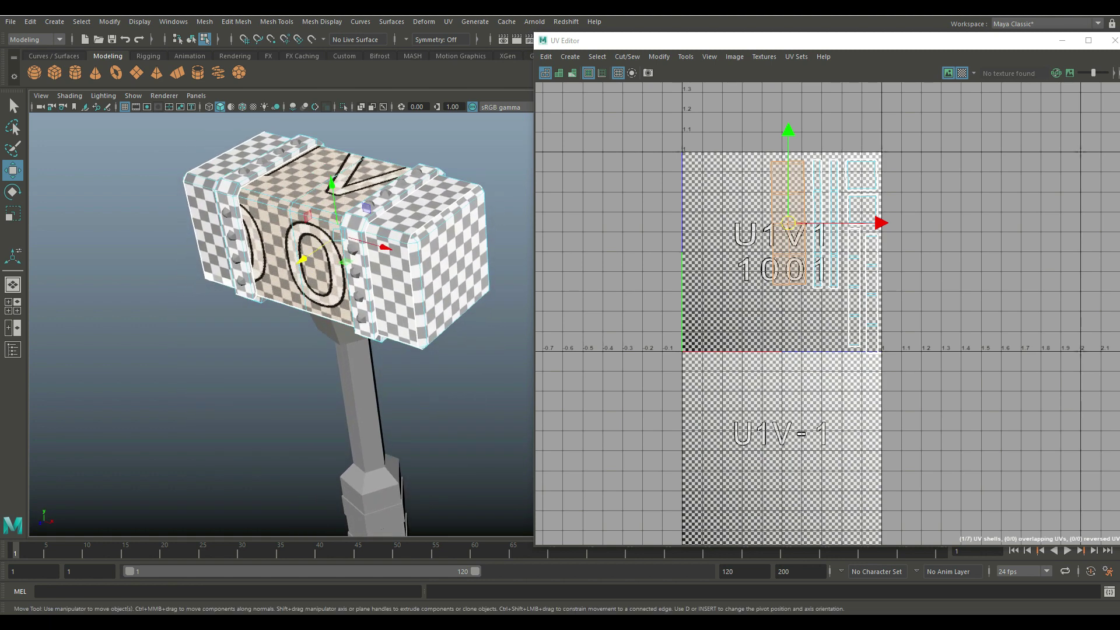
alt+drag(245, 251, 245, 227)
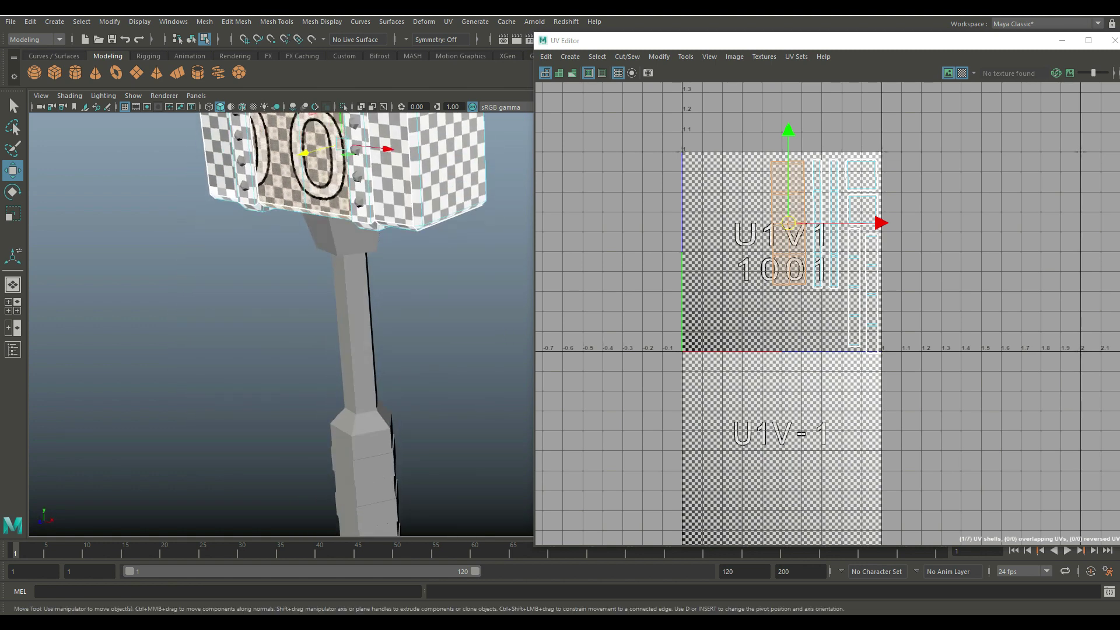
scroll(350, 325, down, 4)
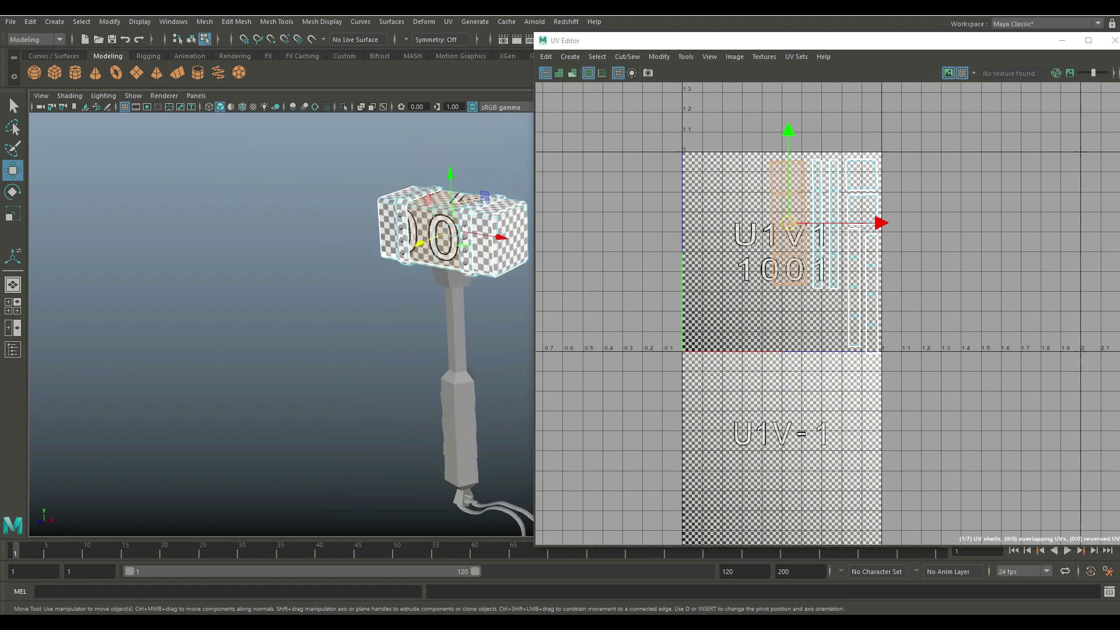
Step: Examine the checker texture around the hammer head and the shape of the handle beneath it
alt+middle_drag(350, 291, 293, 349)
scroll(293, 350, up, 3)
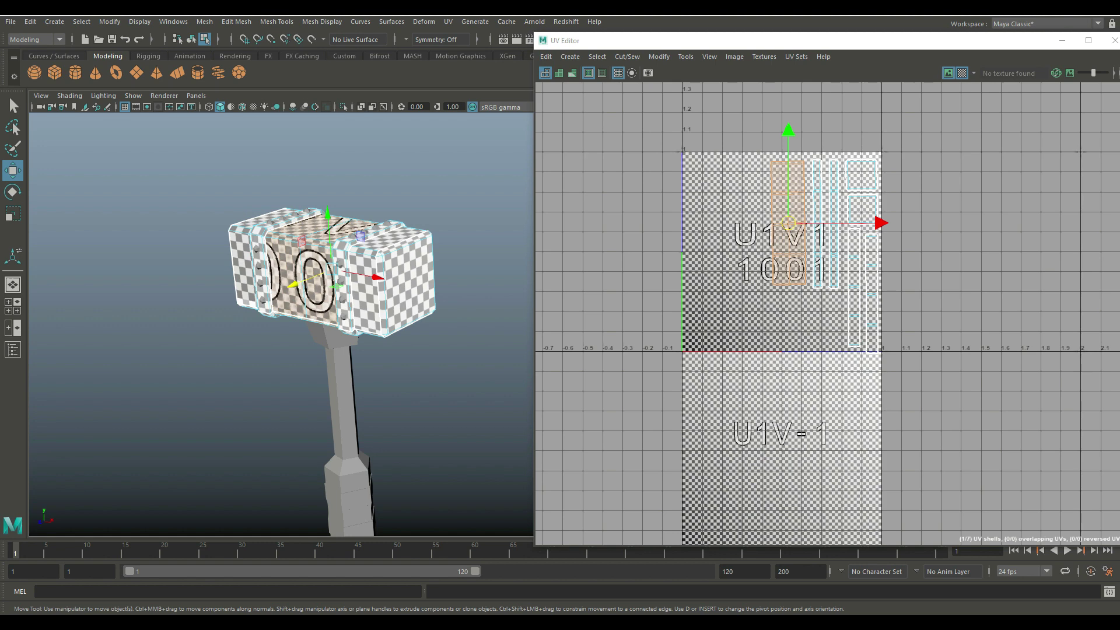
scroll(294, 350, up, 2)
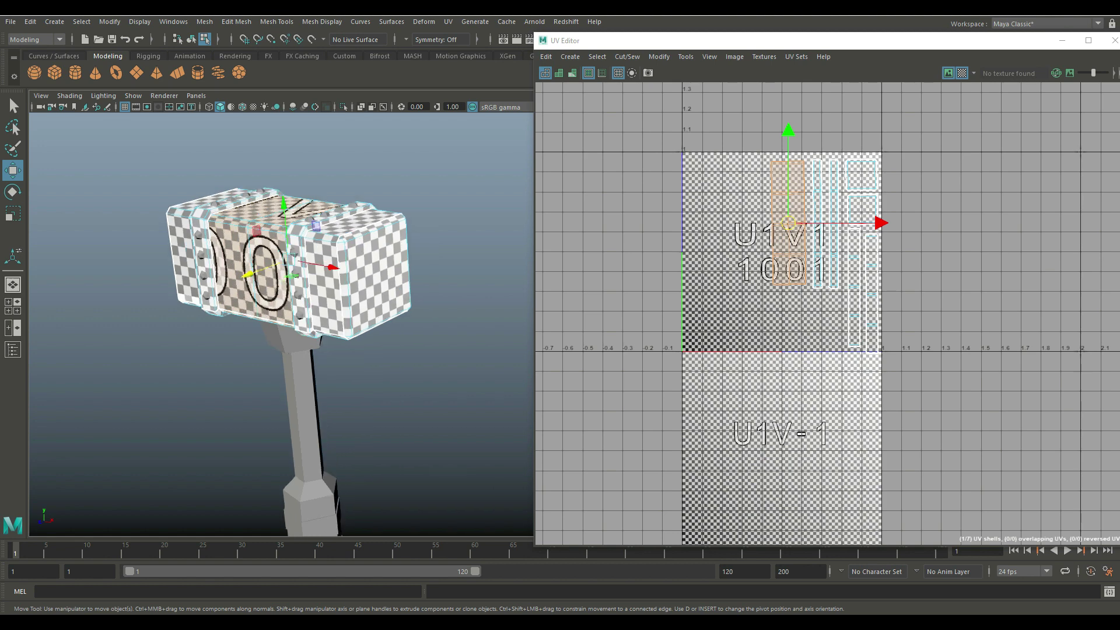
alt+middle_drag(293, 350, 357, 236)
alt+drag(357, 237, 388, 230)
alt+middle_drag(367, 350, 366, 254)
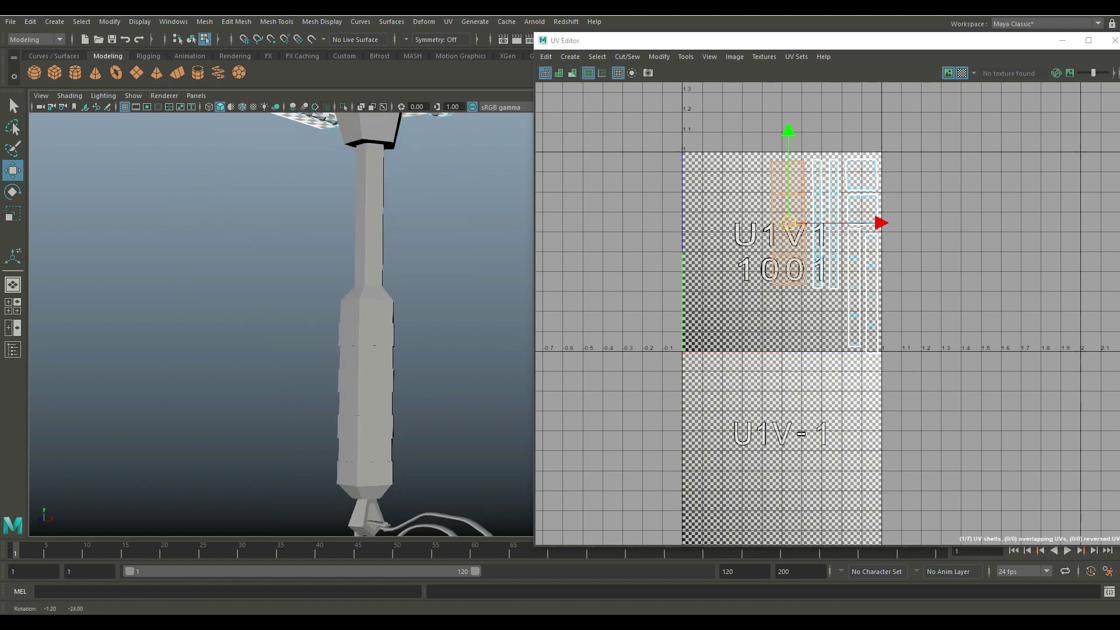
alt+drag(365, 254, 369, 242)
alt+middle_drag(254, 174, 253, 268)
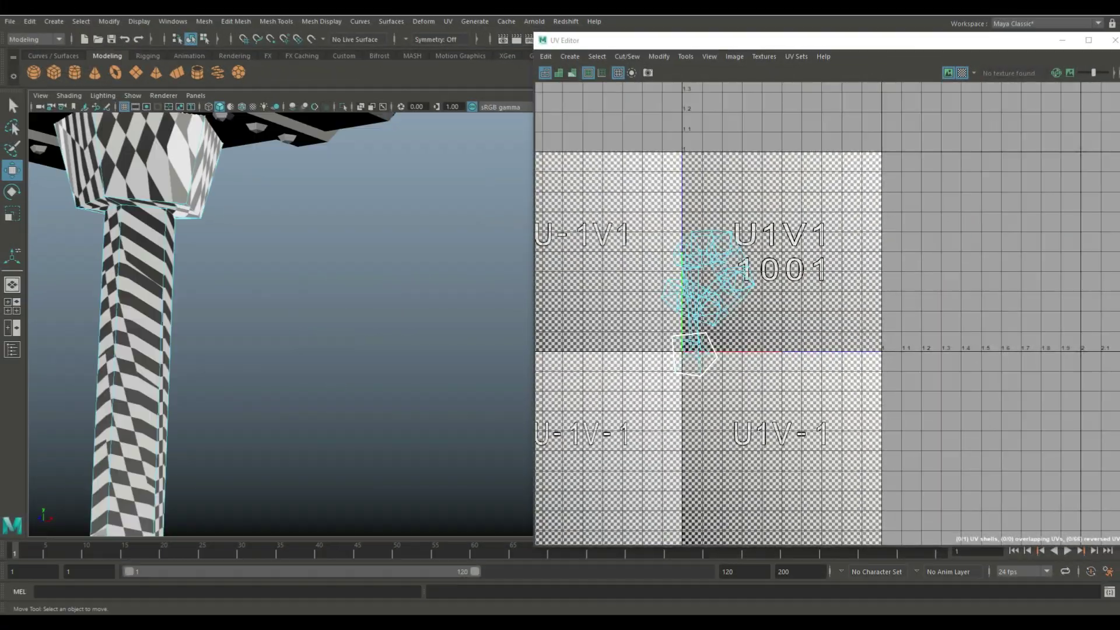
Step: Select the inner edge loop of the handle collar's UV shell and straighten its UV border
right_drag(695, 357, 762, 457)
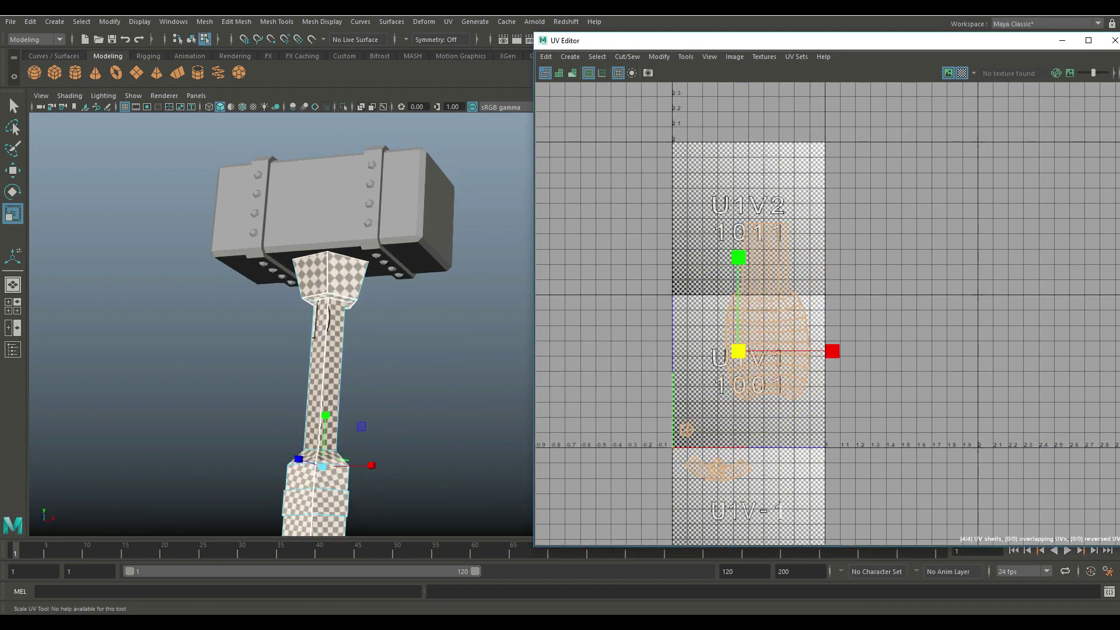
right_click(445, 260)
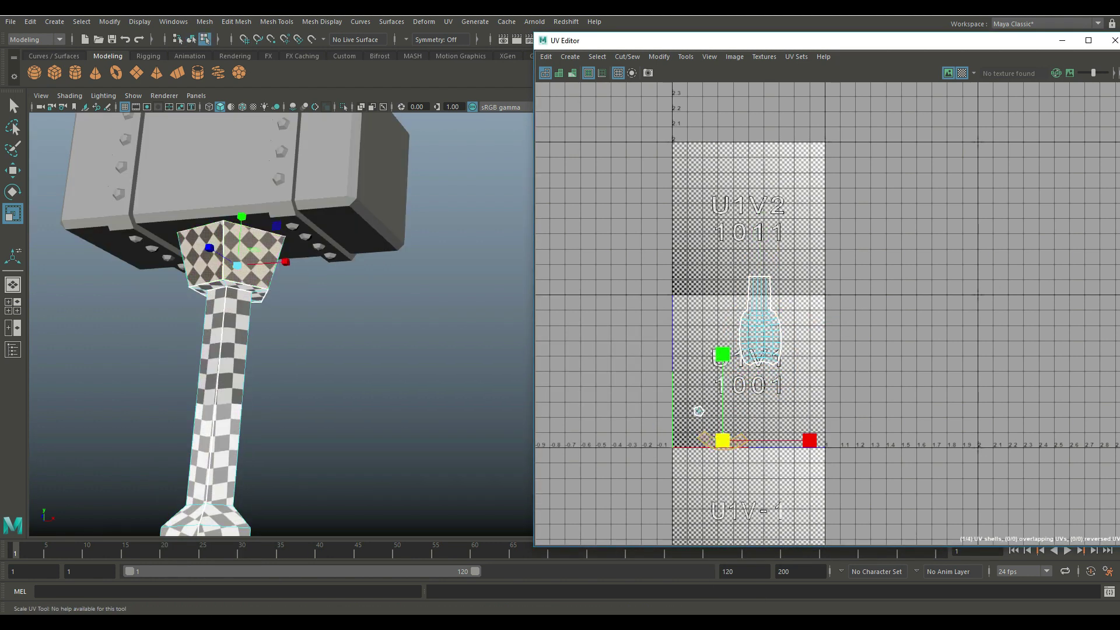
double_click(858, 325)
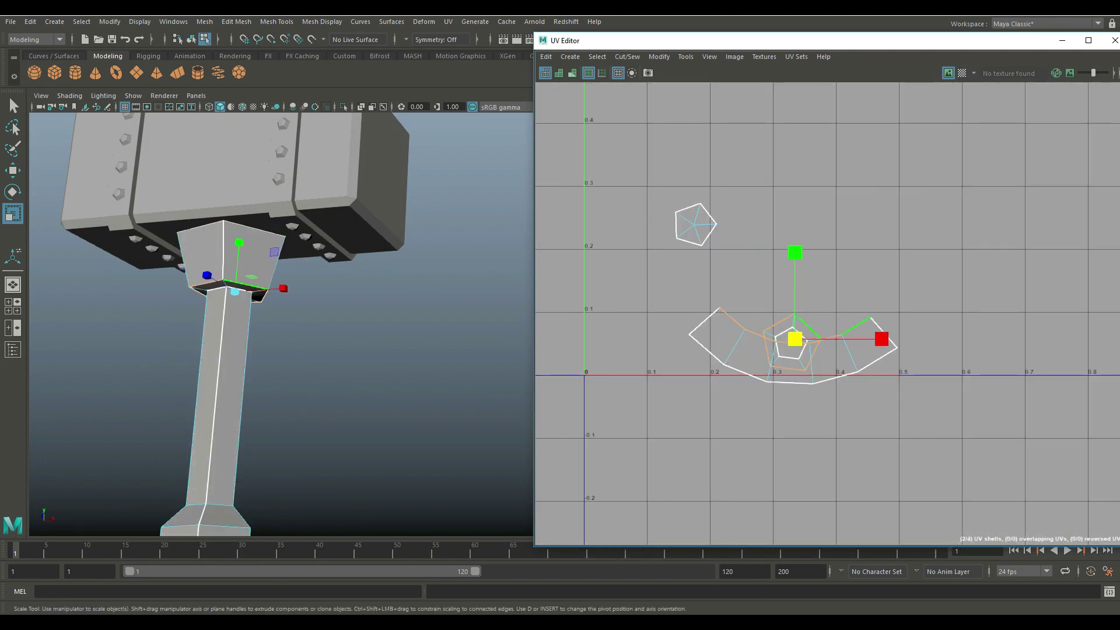
right_drag(864, 320, 927, 594)
key(w)
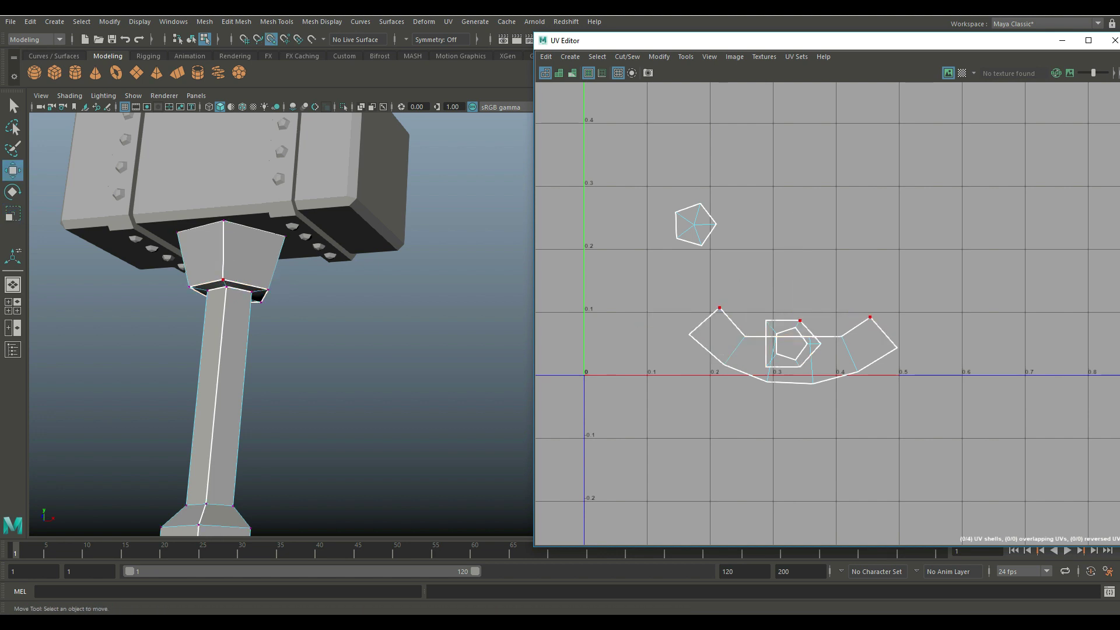
Step: Sew the end edges of the handle's collar strip together and unfold the closed shell
click(700, 324)
right_drag(702, 330, 759, 472)
click(835, 362)
shift+right_drag(883, 367, 845, 367)
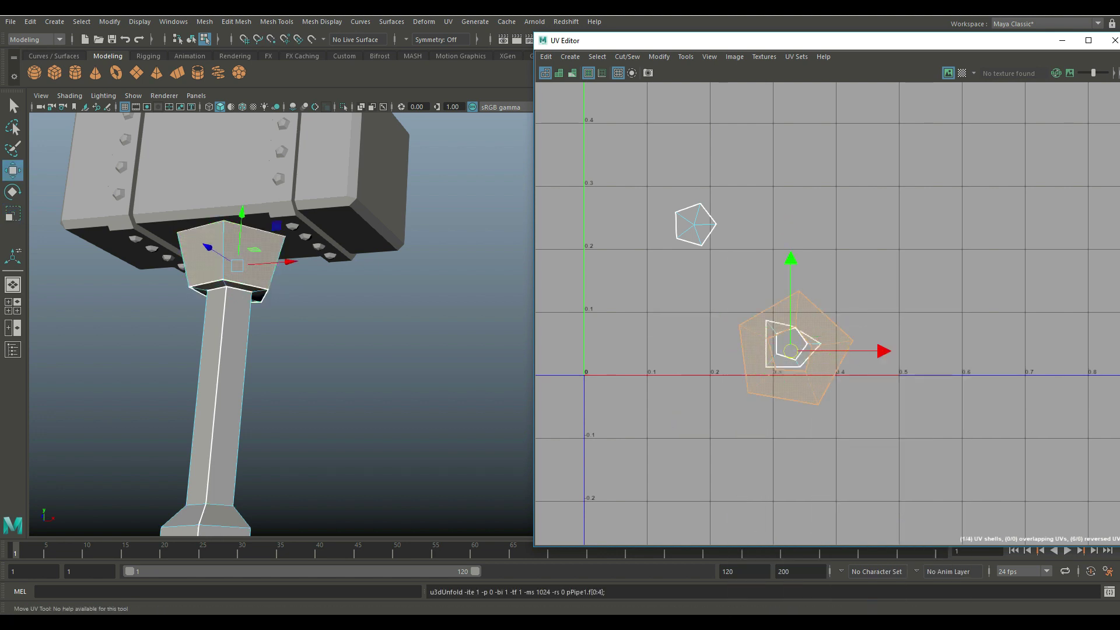
Step: Move the unfolded collar shell up inside the tile and unfold the small ring shell that it overlapped
drag(791, 351, 834, 231)
click(771, 348)
key(g)
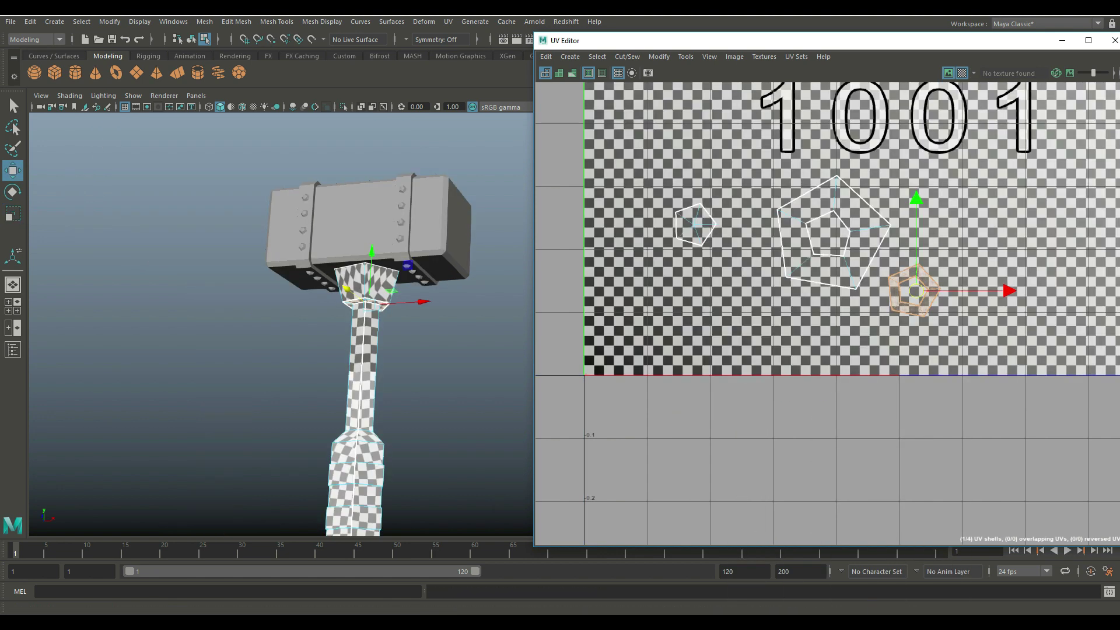
alt+drag(280, 292, 280, 326)
alt+middle_drag(280, 292, 242, 398)
scroll(242, 399, up, 2)
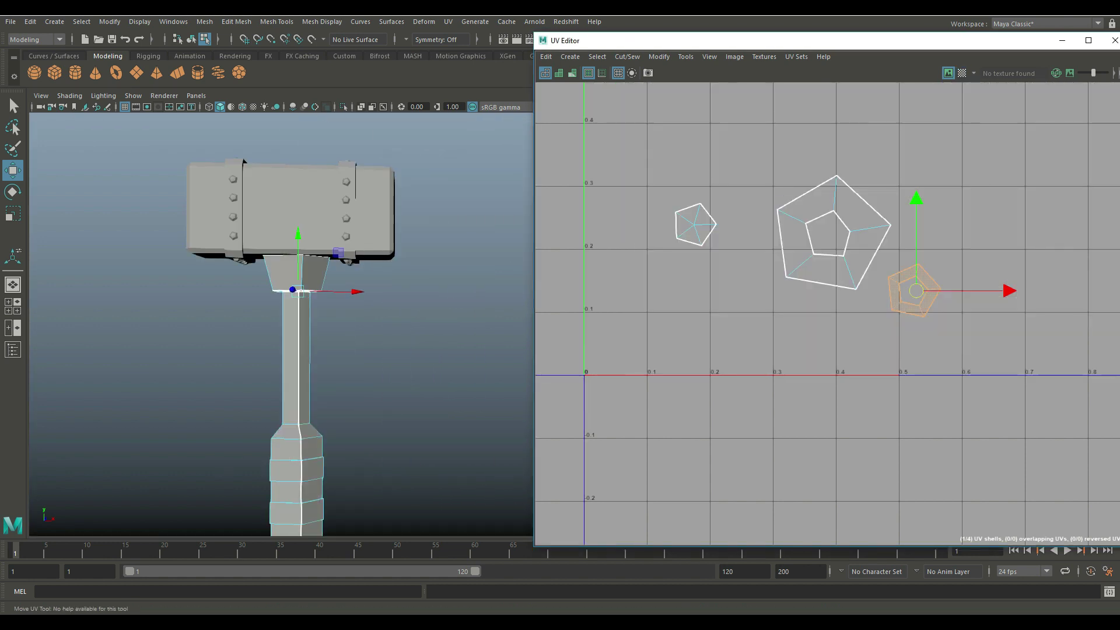
right_drag(974, 252, 972, 355)
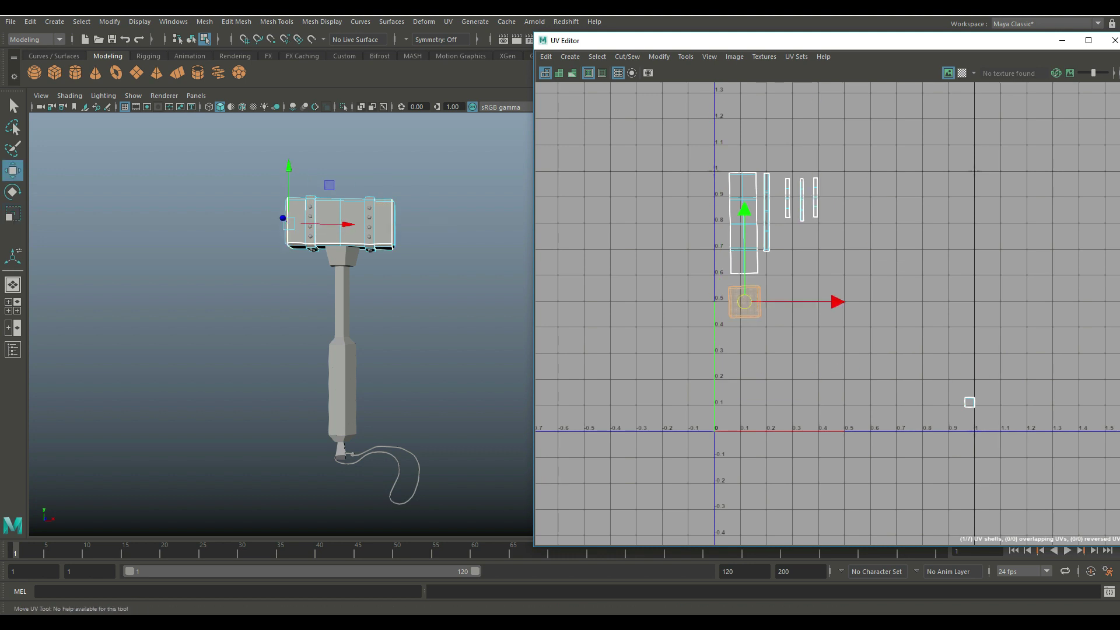
Step: Scale up the UV strip around one end section of the hammer head and move it beside the other strips
key(r)
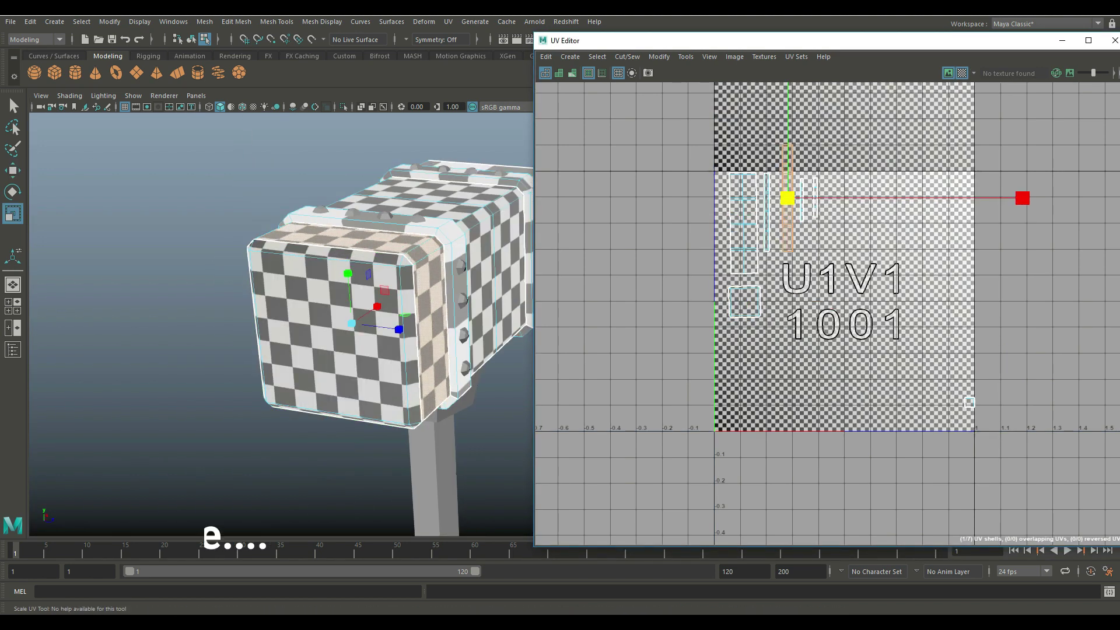
drag(787, 198, 776, 230)
key(w)
Step: Scale up the opposite end section's UV strip uniformly and place it next to the first end-section strip
click(814, 198)
key(r)
drag(815, 198, 933, 198)
key(w)
drag(815, 197, 779, 242)
key(r)
key(w)
drag(795, 242, 792, 230)
Step: Move the second end-cap shell below the first cap, scale it up to match, and place the enlarged band strip beside the end-section strips
click(970, 403)
drag(970, 402, 742, 339)
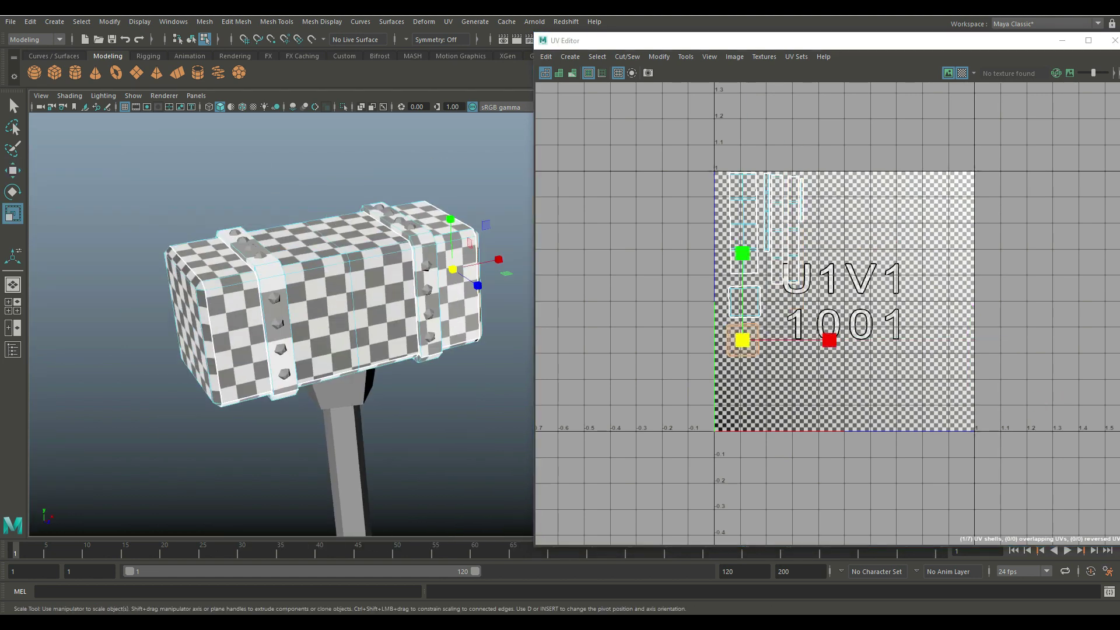
key(w)
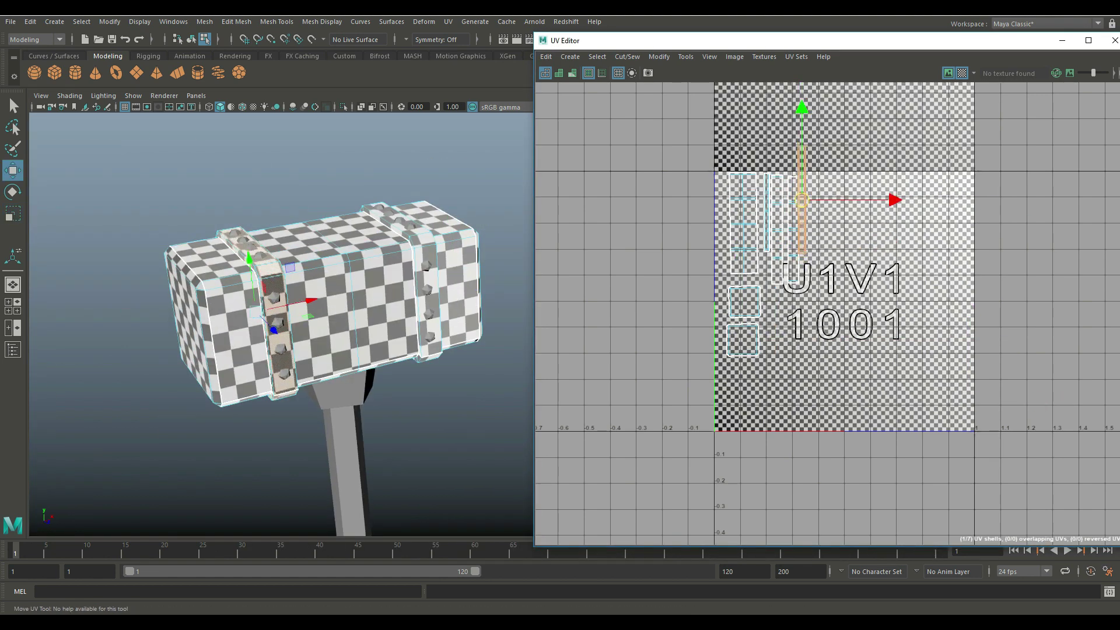
drag(802, 200, 809, 231)
Step: Hide the checker texture and move the head's middle-section UV shell toward the tile's upper-left corner
right_drag(450, 271, 496, 251)
click(962, 72)
right_drag(738, 225, 688, 208)
click(743, 224)
drag(743, 223, 735, 225)
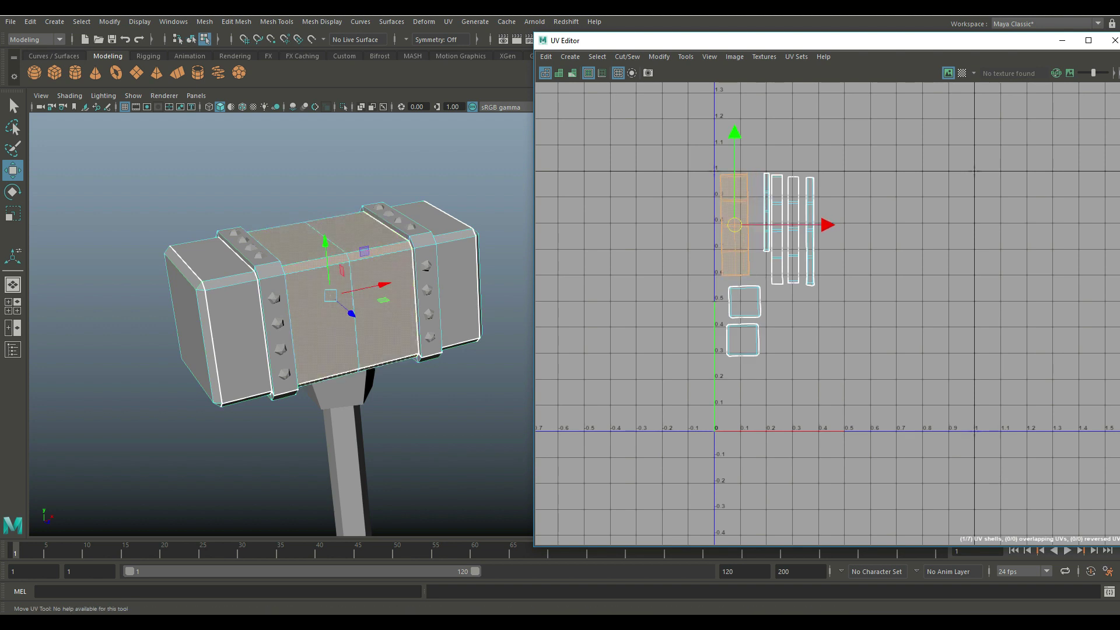
Step: Move both square end-cap UV shells closer together beneath the middle-section shell
key(e)
click(744, 302)
key(w)
drag(744, 301, 736, 297)
click(743, 340)
key(e)
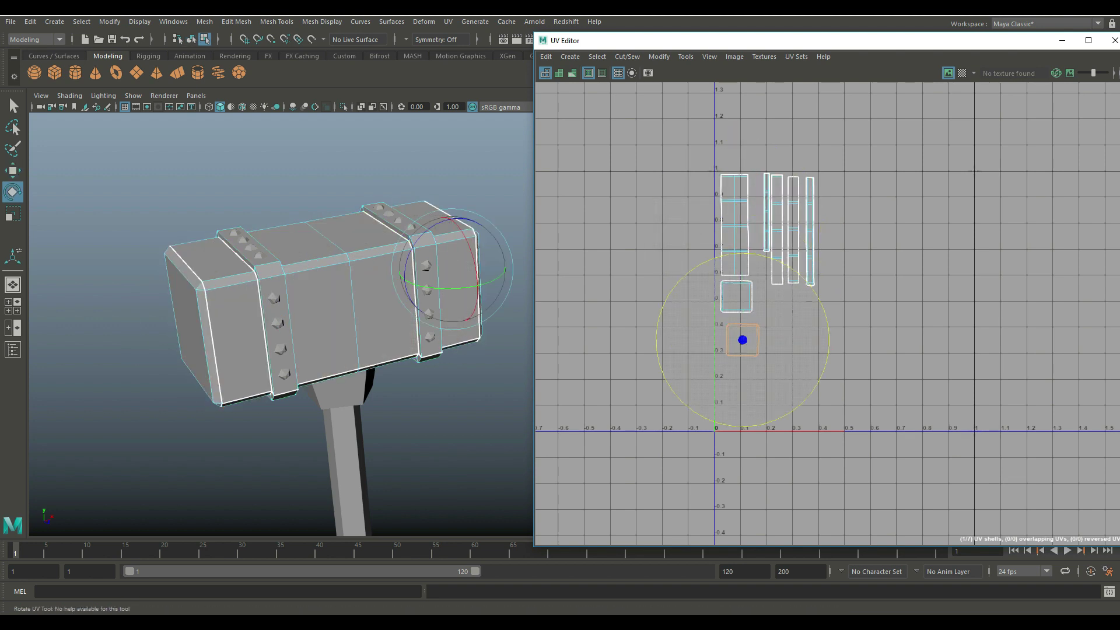
key(w)
drag(742, 340, 738, 333)
Step: Pack the head's narrow UV strips closer together beside the middle-section shell and adjust the lower end cap's position
drag(761, 212, 775, 231)
click(766, 232)
drag(766, 232, 798, 230)
click(782, 232)
click(798, 233)
click(736, 296)
click(738, 333)
drag(737, 333, 737, 332)
click(834, 350)
click(962, 73)
click(961, 73)
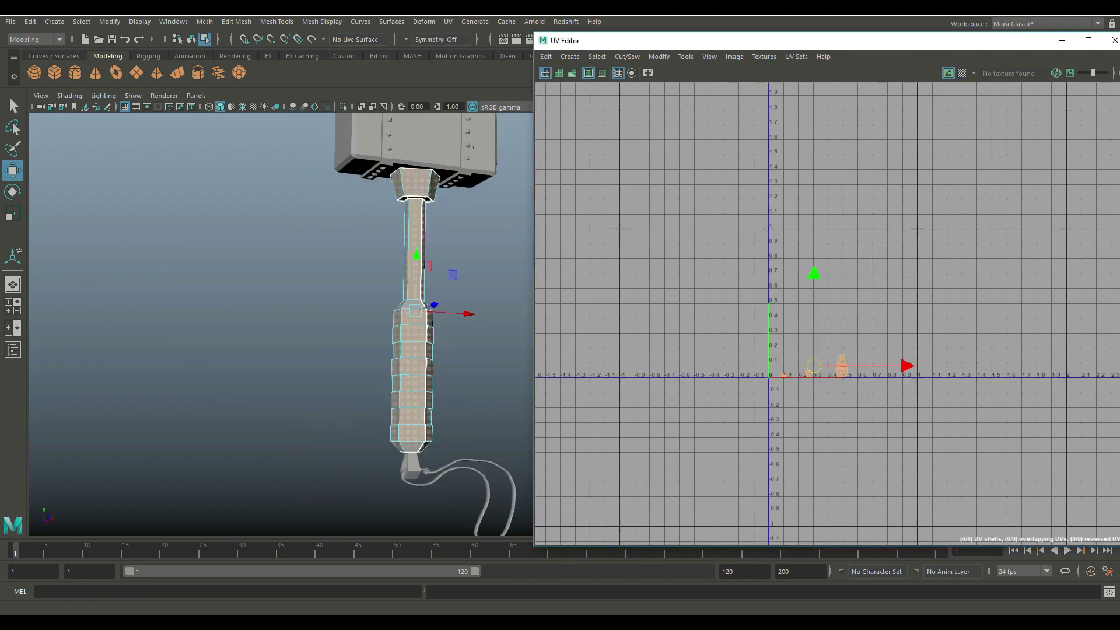
Step: Straighten the handle UV shell's lengthwise edge loops and its lower border
key(f)
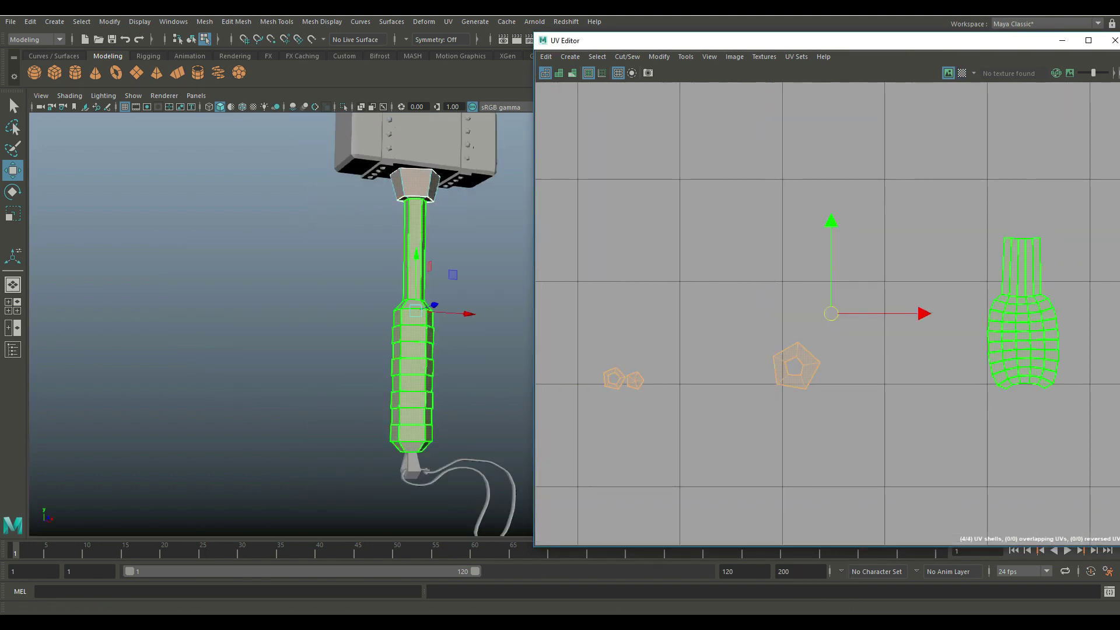
key(F10)
click(1011, 267)
double_click(1019, 379)
right_drag(1020, 377, 1072, 528)
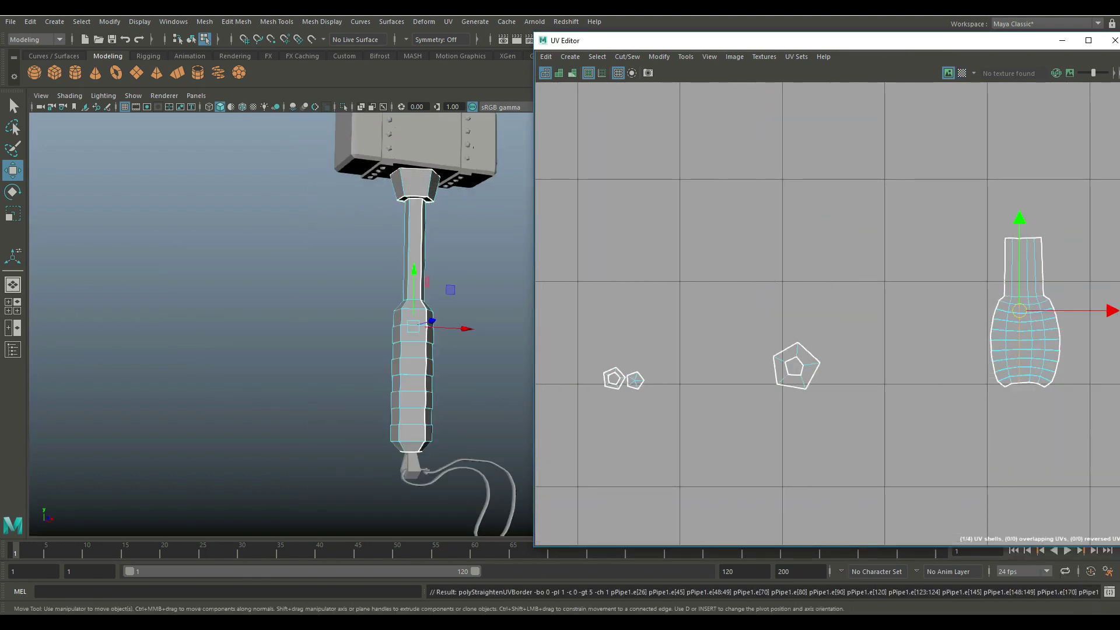
shift+double_click(1009, 385)
right_drag(1014, 379, 1072, 518)
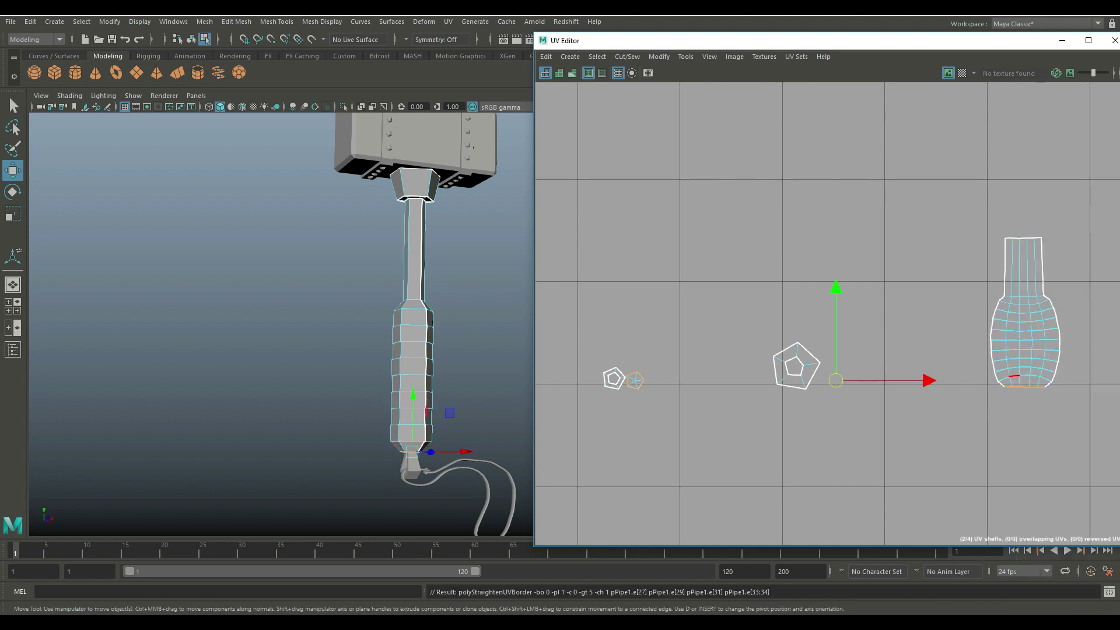
right_drag(1009, 329, 962, 329)
scroll(1009, 329, down, 5)
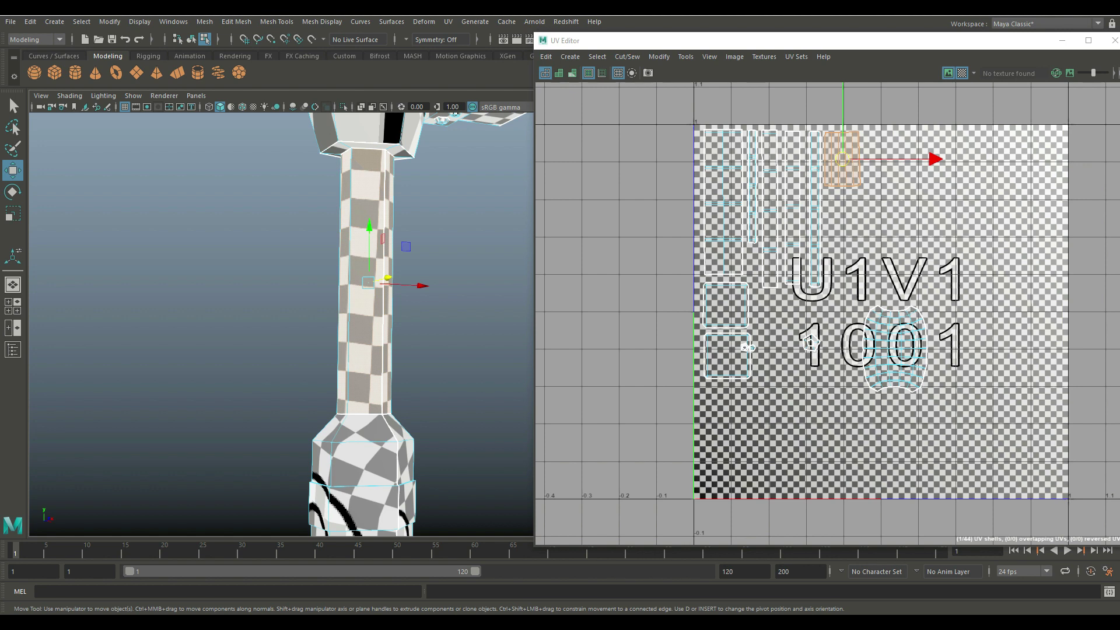
Step: Rotate the shaft's UV shell slightly to align it upright and switch to the grip's UV shell
key(e)
drag(760, 185, 757, 169)
right_drag(841, 174, 840, 292)
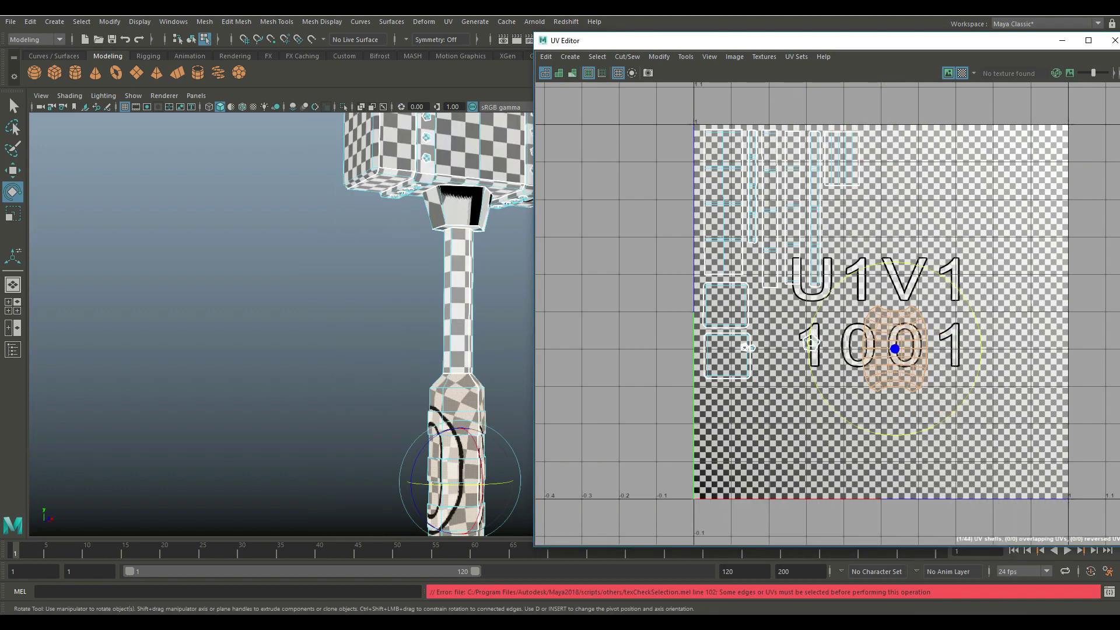
right_click(874, 429)
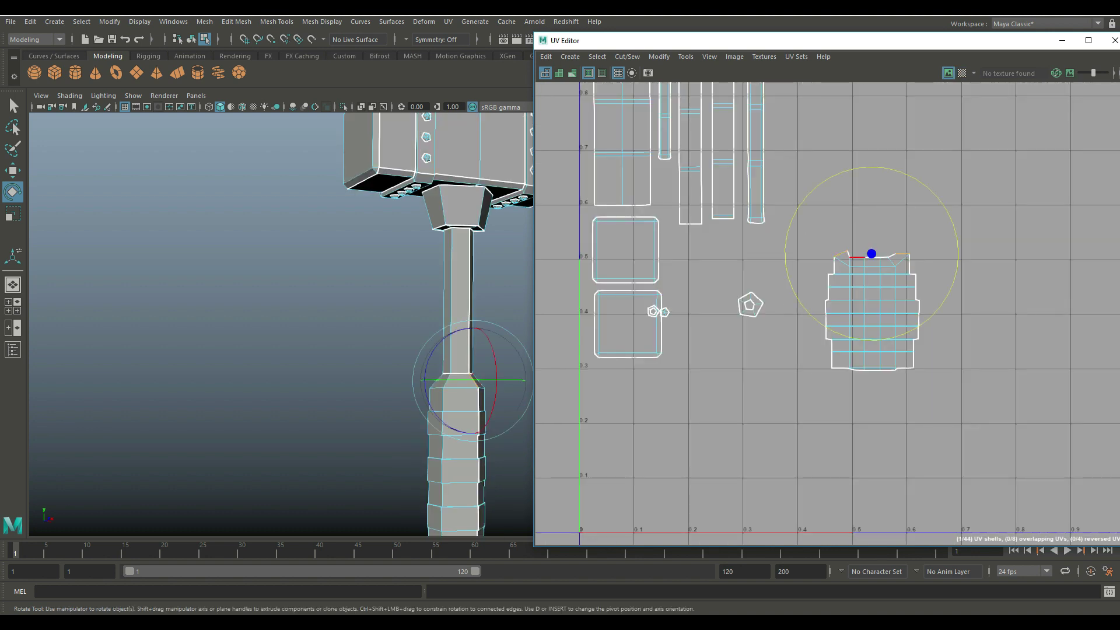
Step: Try to straighten the grip UV shell's edge loops one after another
double_click(879, 294)
right_drag(877, 299, 950, 559)
right_drag(885, 304, 884, 274)
double_click(894, 267)
right_drag(903, 259, 974, 560)
shift+right_drag(869, 266, 957, 592)
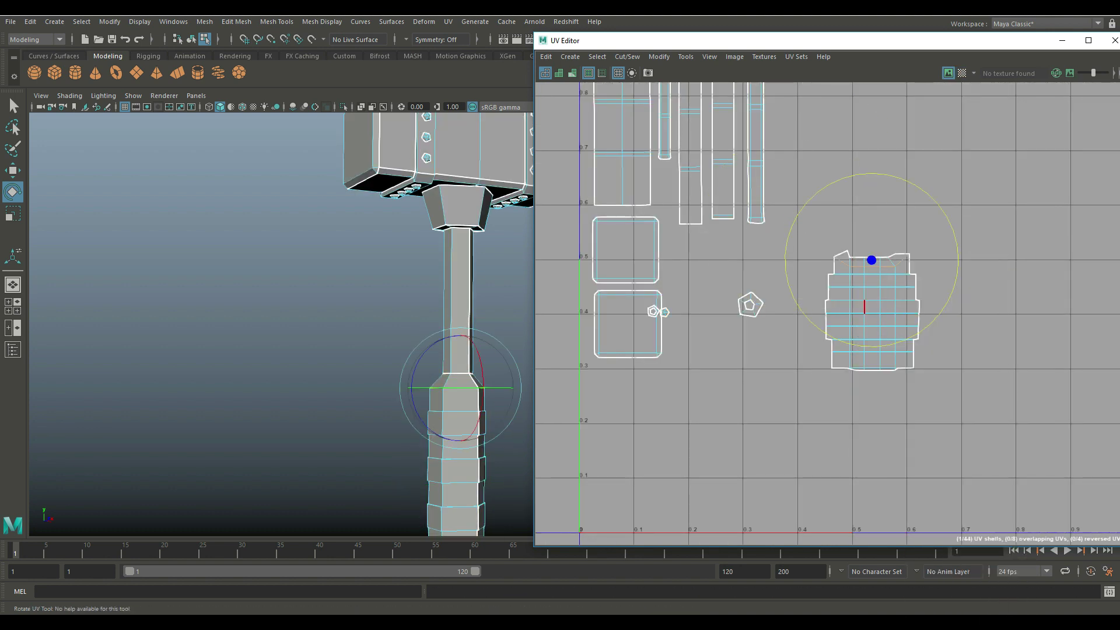
double_click(865, 364)
right_drag(865, 367, 937, 585)
Step: Try to straighten the long sides and the end borders of the grip's UV shell
double_click(879, 363)
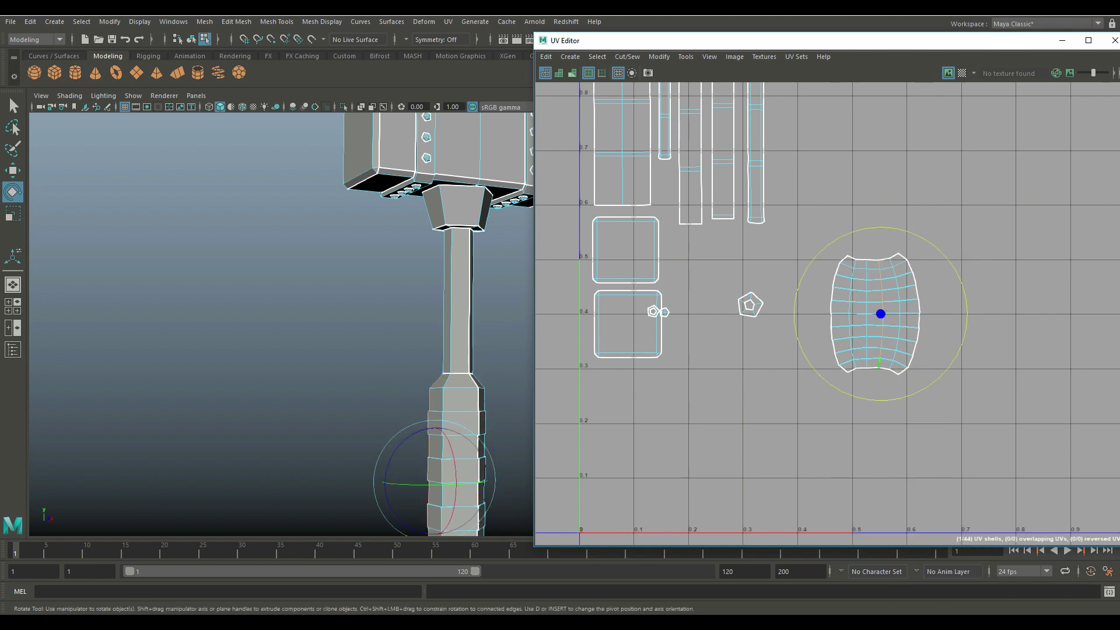
shift+double_click(842, 368)
right_drag(842, 370, 913, 571)
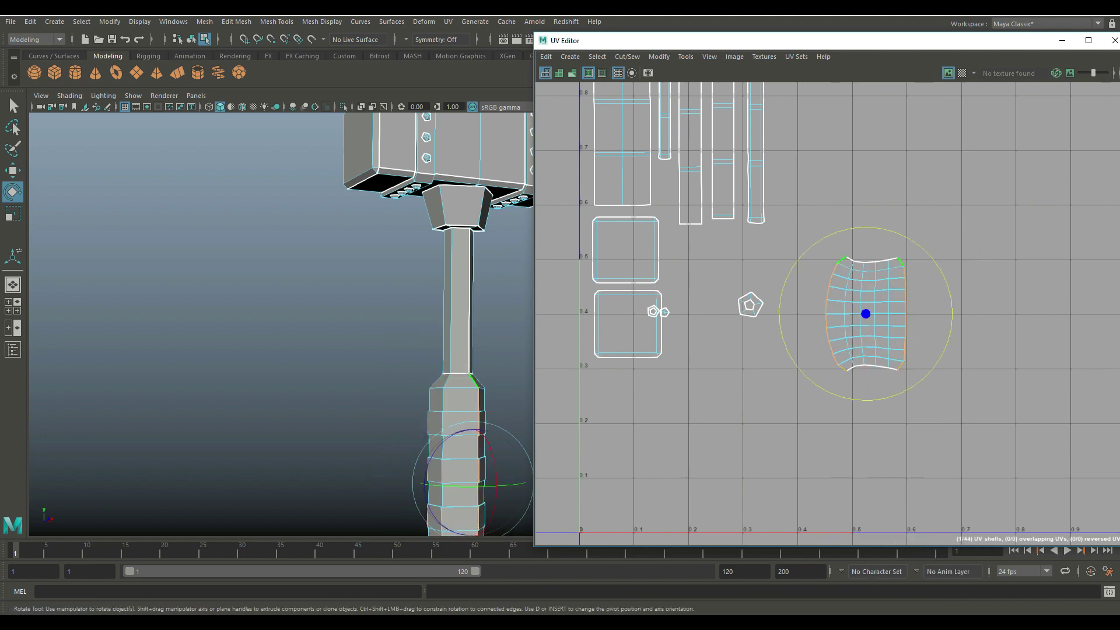
click(894, 259)
shift+double_click(869, 262)
key(g)
click(894, 369)
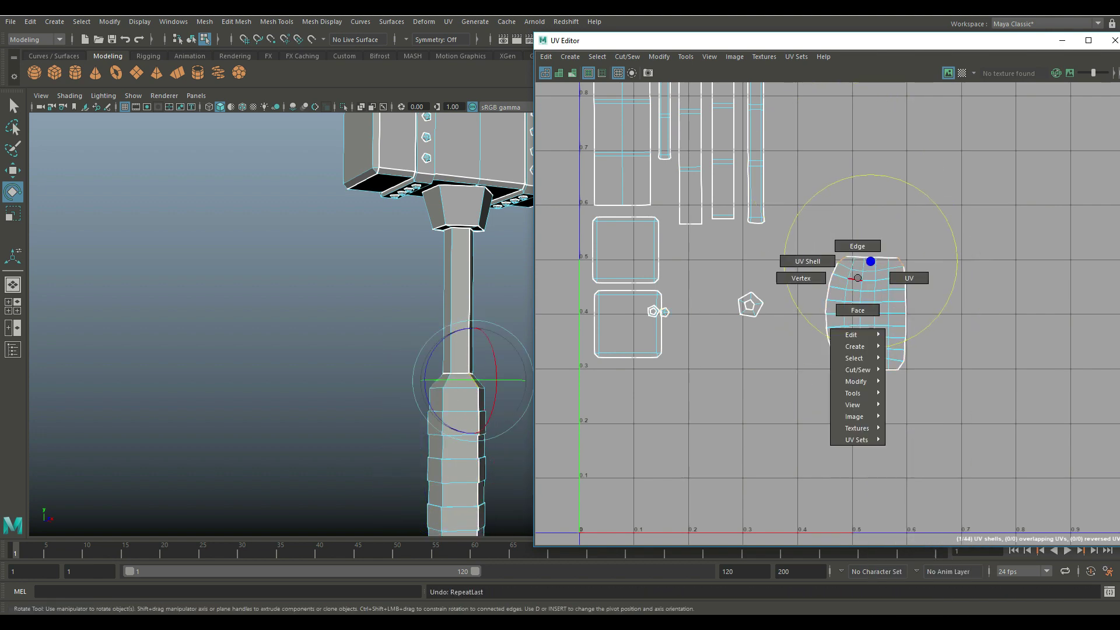
Step: Cut the grip's UVs along the edge loops where the upper and lower tapered ends meet the grip body
right_drag(858, 278, 810, 262)
click(866, 297)
scroll(432, 327, down, 4)
right_drag(412, 284, 413, 253)
double_click(292, 222)
alt+middle_drag(327, 350, 419, 291)
shift+double_click(435, 353)
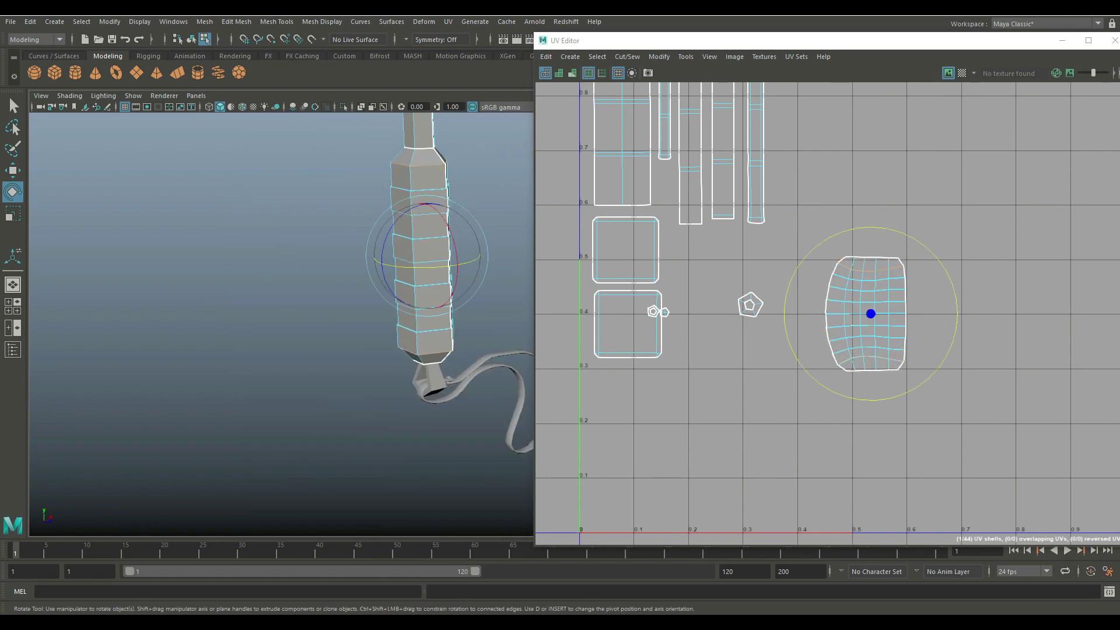
shift+right_drag(894, 318, 840, 319)
Step: Sew the open side edges of the upper and lower tapered-end UV shells so each forms a closed ring
right_drag(878, 285, 877, 252)
scroll(868, 292, up, 3)
right_drag(832, 197, 832, 166)
click(840, 202)
shift+right_drag(837, 198, 782, 195)
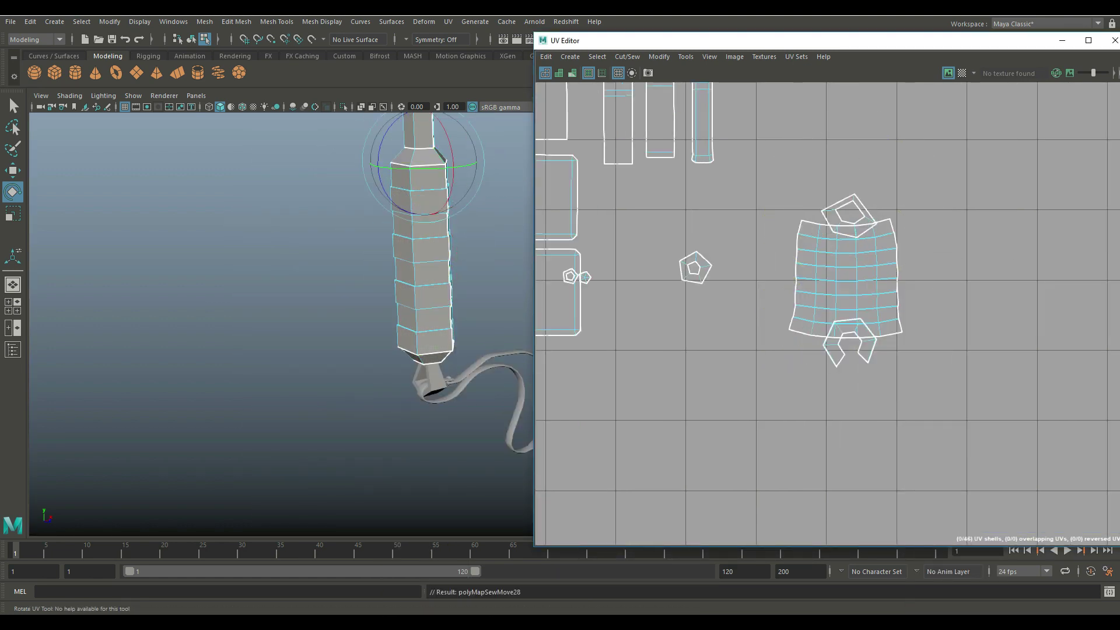
click(840, 361)
shift+right_drag(841, 360, 786, 359)
Step: Unfold the grip body and both tapered-end shells together, and move the two ring shells above the body
drag(773, 186, 927, 385)
shift+right_drag(907, 298, 906, 257)
key(w)
drag(845, 212, 847, 151)
drag(853, 338, 917, 160)
Step: Straighten the grip body's side borders and inner UV edges into a rectangular grid
right_drag(892, 259, 893, 227)
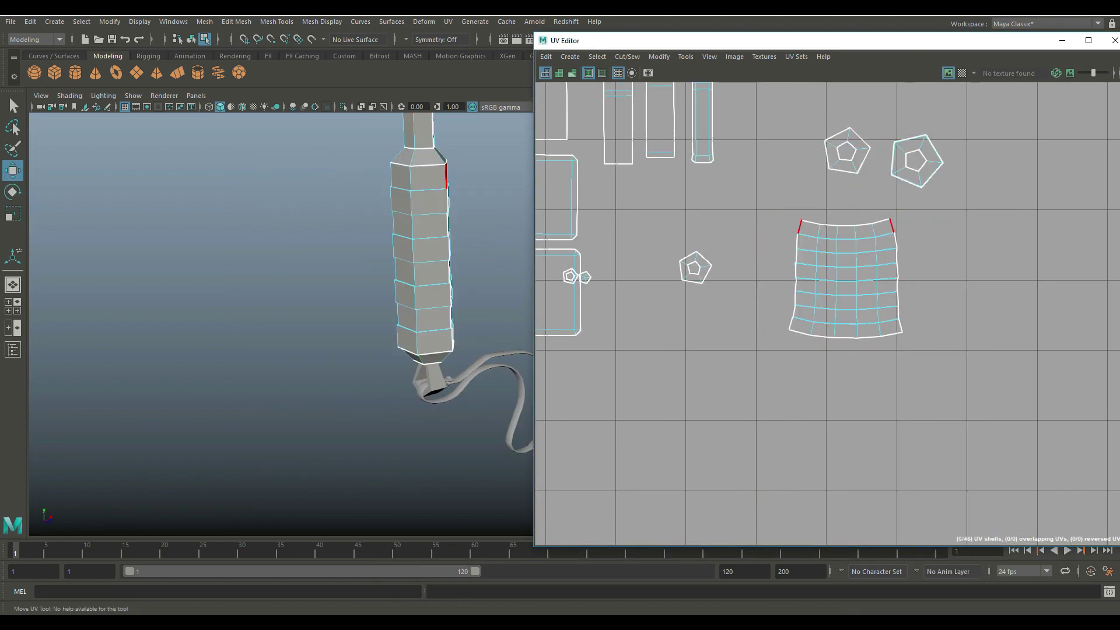
double_click(892, 226)
right_drag(790, 323, 872, 594)
right_drag(819, 279, 887, 571)
right_drag(828, 251, 779, 235)
click(816, 259)
right_drag(814, 261, 884, 595)
Step: Display the checker texture and scale up the grip body's UV shell uniformly
scroll(758, 385, down, 4)
click(962, 73)
alt+drag(356, 292, 414, 301)
alt+right_drag(355, 280, 409, 285)
alt+middle_drag(420, 245, 385, 373)
key(r)
drag(796, 339, 818, 339)
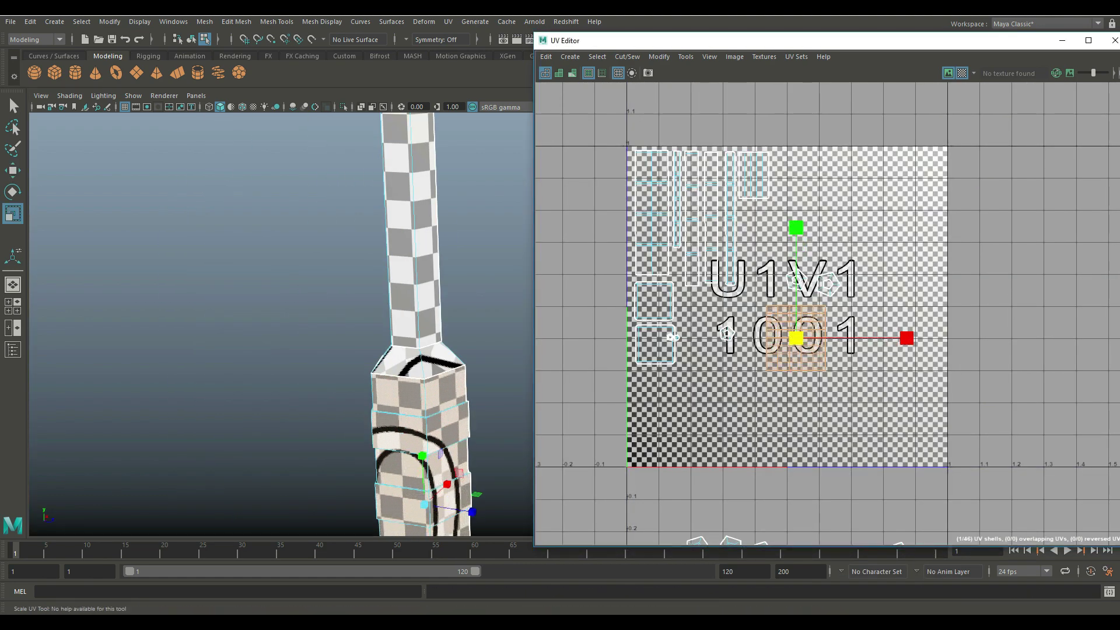
Step: Enlarge the grip body's UV shell slightly more and scale up the shaft's shell to match its checker size
alt+drag(408, 292, 379, 289)
alt+right_drag(409, 292, 327, 280)
alt+middle_drag(435, 333, 385, 379)
drag(796, 338, 811, 338)
click(753, 176)
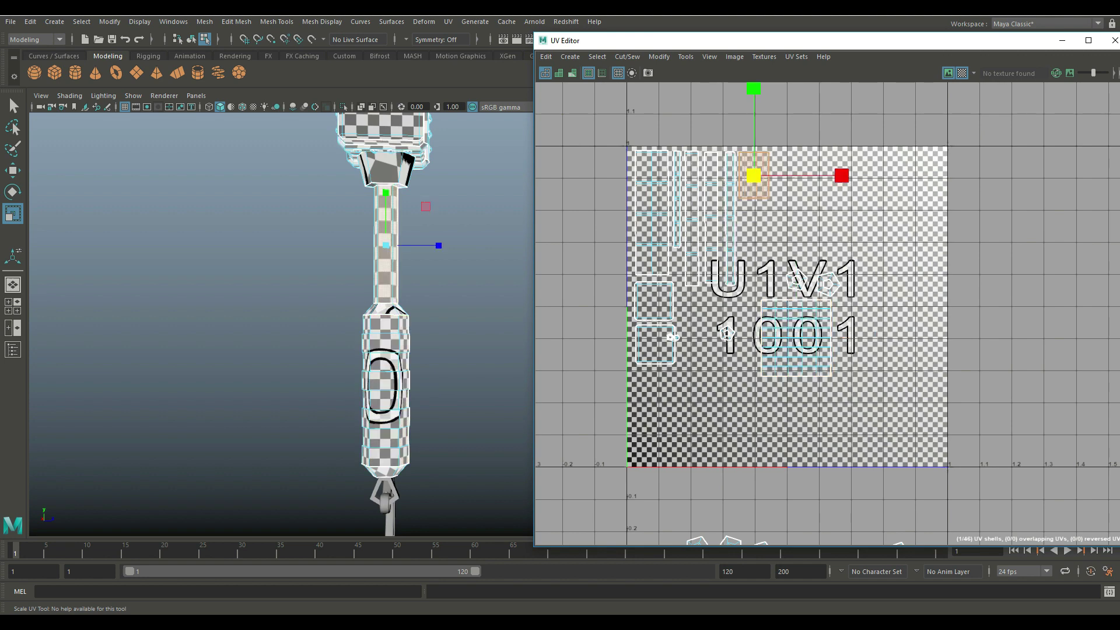
drag(754, 175, 775, 175)
click(845, 233)
Step: Move the grip body's UV shell to the top of the tile beside the shaft's shell
alt+right_drag(409, 286, 350, 280)
alt+drag(350, 291, 414, 298)
alt+middle_drag(379, 292, 379, 302)
click(796, 338)
key(w)
drag(796, 338, 812, 187)
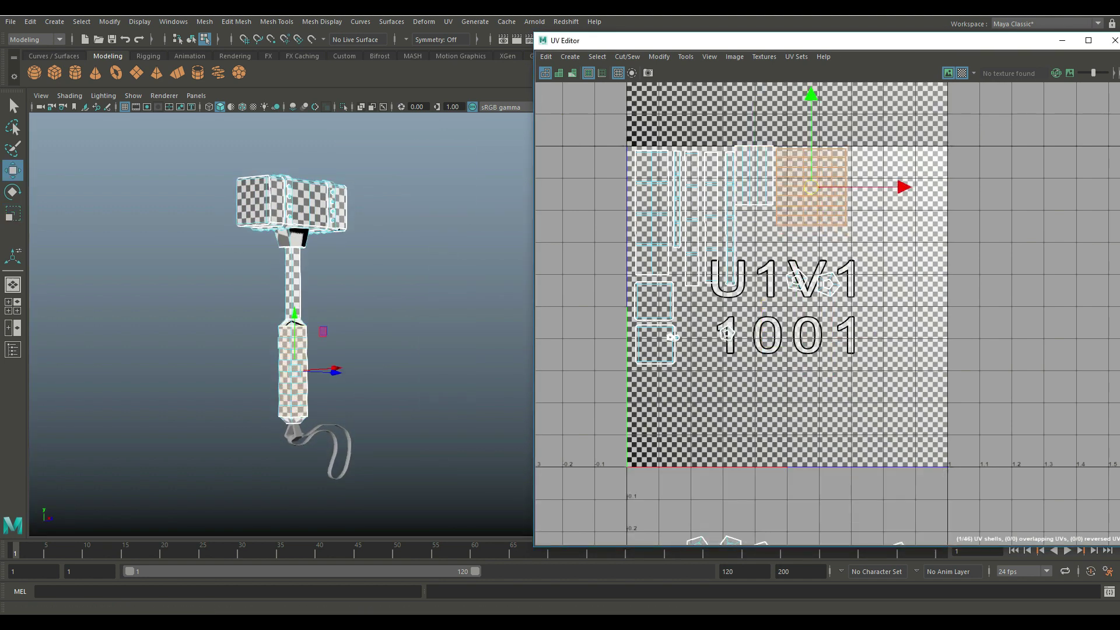
Step: Cut one vertical UV edge on the tapered faces at the grip's lower end
click(828, 284)
alt+right_drag(350, 350, 408, 350)
alt+middle_drag(146, 409, 408, 292)
alt+right_drag(350, 315, 443, 314)
key(r)
alt+right_drag(326, 315, 356, 315)
right_drag(245, 318, 245, 291)
click(228, 318)
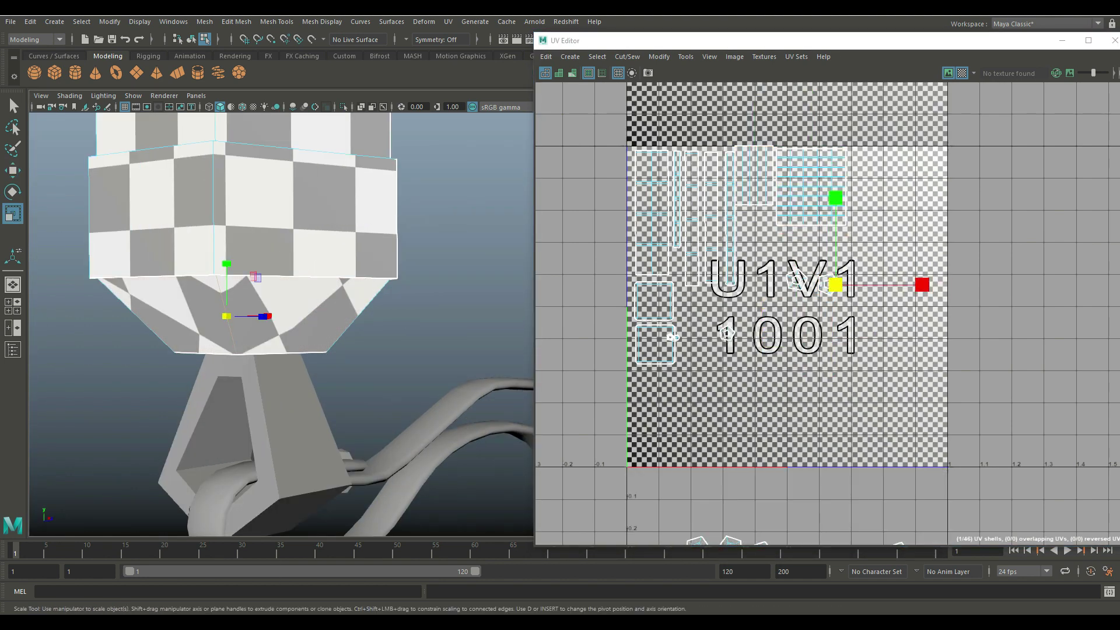
right_drag(827, 287, 892, 409)
Step: Unfold the UV shell of the grip's tapered lower end
right_drag(317, 285, 375, 268)
click(262, 315)
click(828, 285)
right_drag(828, 287, 893, 432)
alt+right_drag(845, 366, 886, 367)
click(774, 238)
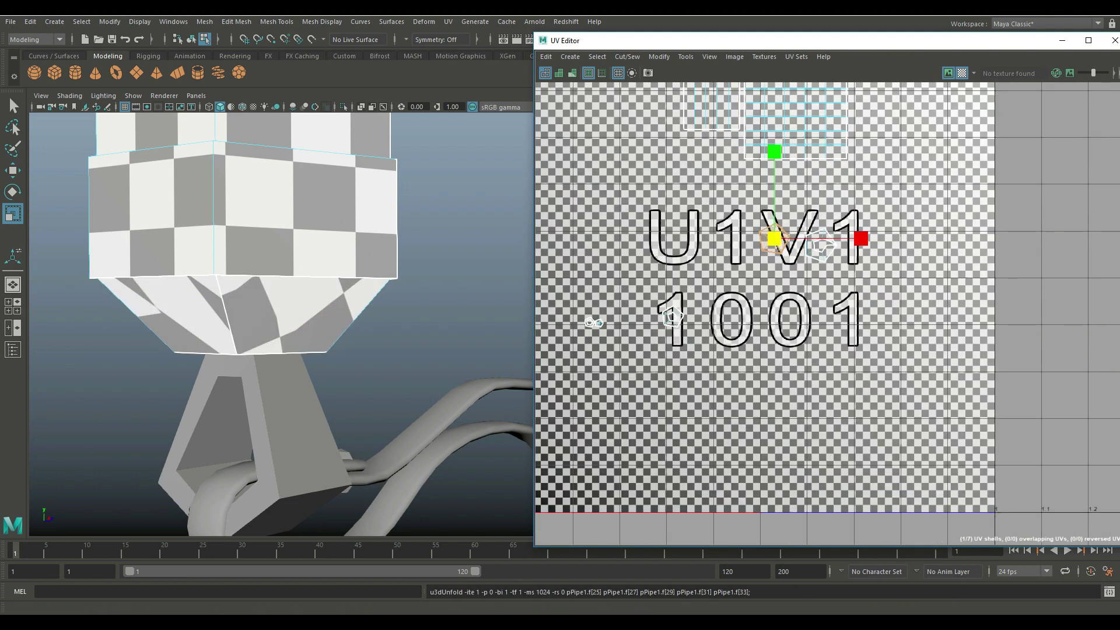
Step: Hide the checker texture, select the second pentagonal end shell, and display the grip's lower end in wireframe
click(961, 73)
click(811, 248)
alt+right_drag(837, 254, 881, 395)
key(4)
alt+drag(292, 350, 367, 292)
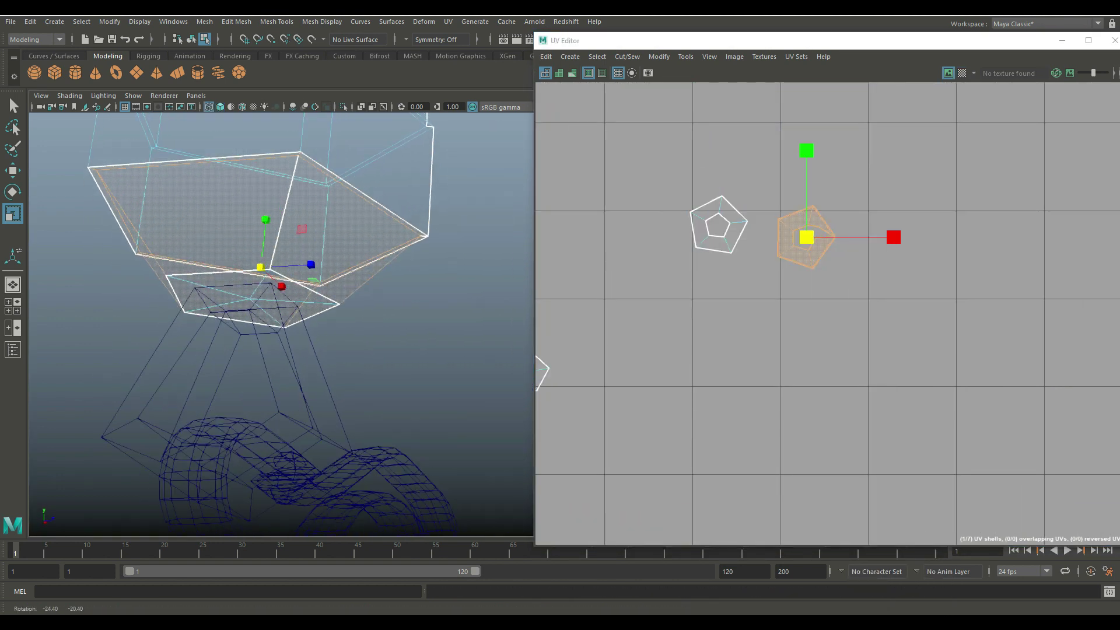
Step: Cut the pentagonal end shell open along its edges and unfold it into a strip
click(721, 211)
click(787, 225)
right_drag(795, 255, 758, 242)
click(796, 257)
right_drag(797, 260, 858, 592)
alt+right_drag(839, 285, 881, 286)
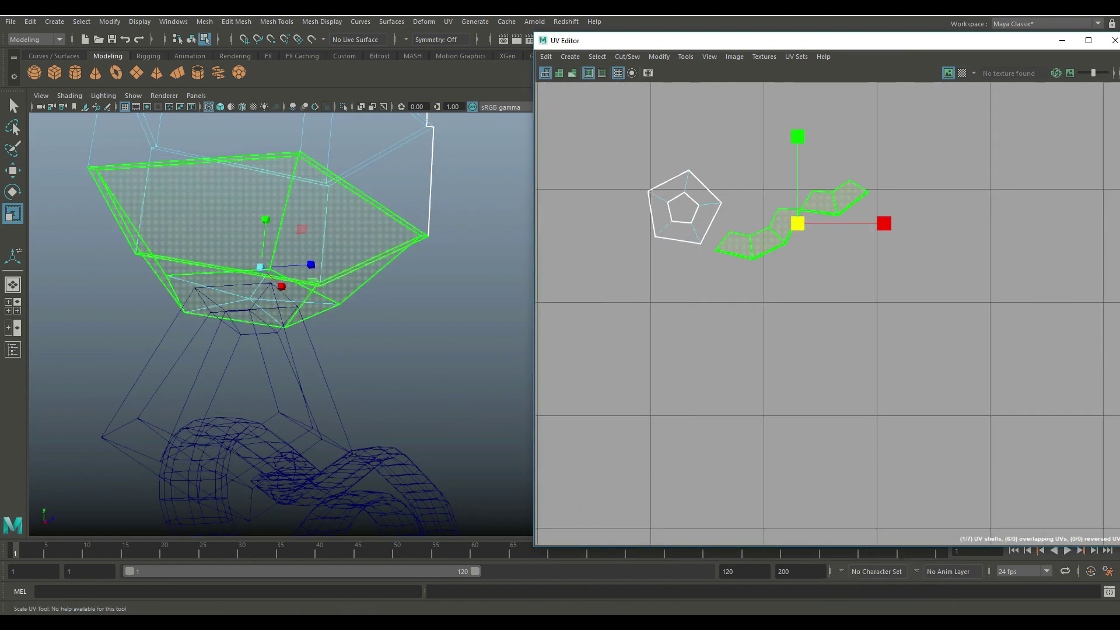
Step: Unfold the opened end strip again and straighten its UVs
click(807, 202)
right_drag(802, 205, 857, 360)
right_drag(803, 233, 749, 218)
click(780, 236)
right_drag(780, 240, 841, 560)
right_drag(765, 238, 826, 560)
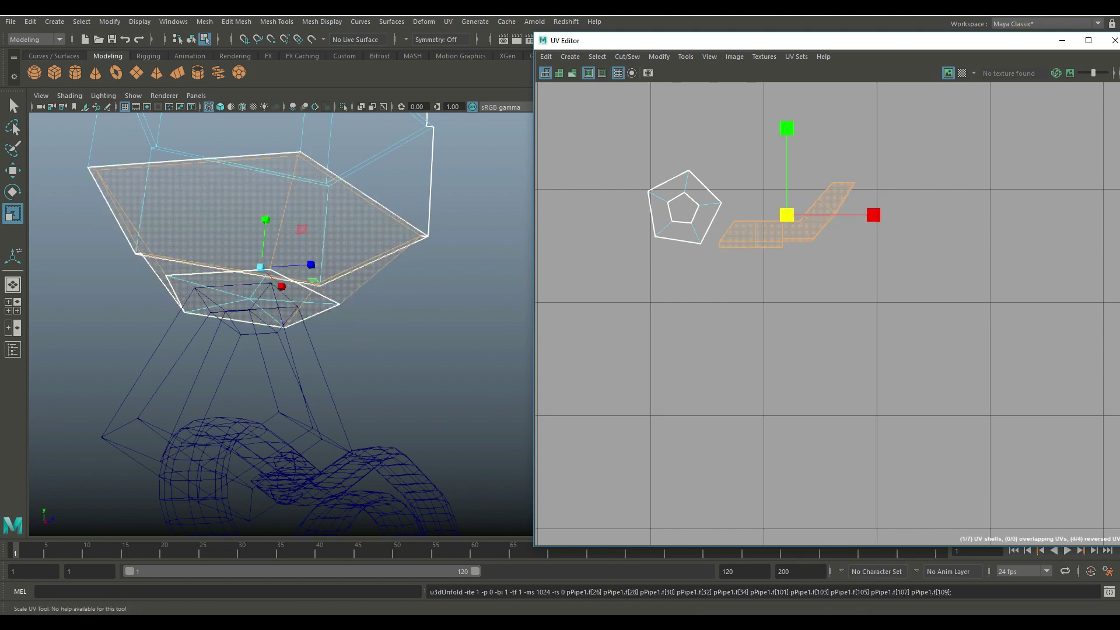
Step: Try to straighten the long edge loops of the end strip
right_drag(825, 191, 825, 161)
double_click(744, 220)
right_drag(745, 228, 812, 572)
double_click(737, 246)
right_drag(801, 232, 870, 487)
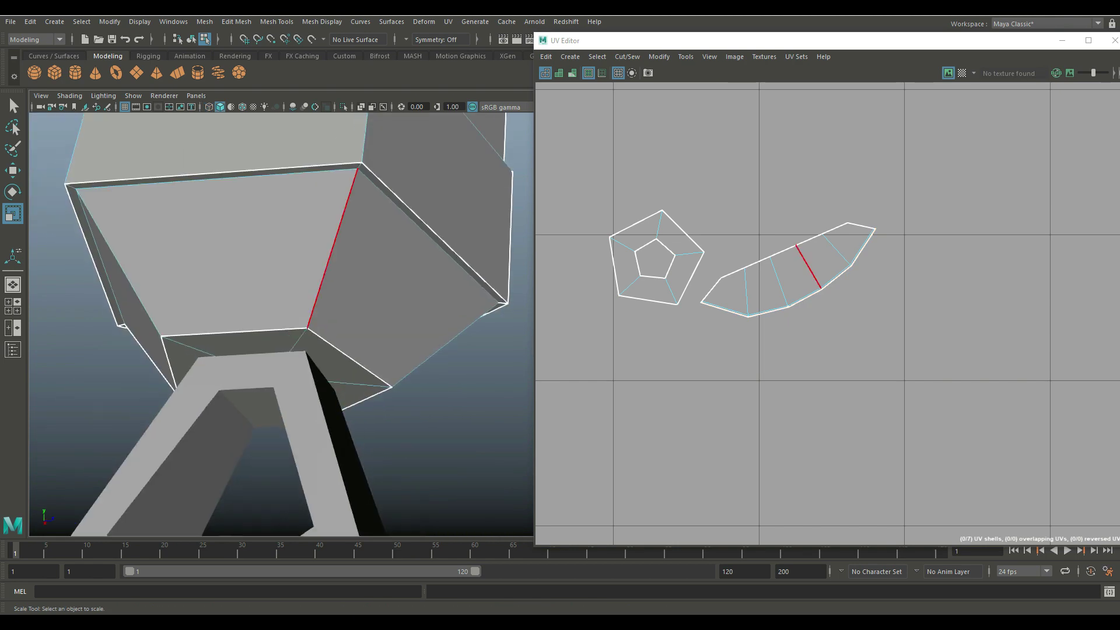
Step: Examine the tapered lower end of the grip and its thin rim on the shaded model
right_drag(333, 251, 368, 220)
key(w)
scroll(333, 251, down, 8)
alt+middle_drag(350, 262, 212, 348)
click(204, 22)
click(229, 62)
alt+middle_drag(350, 327, 185, 330)
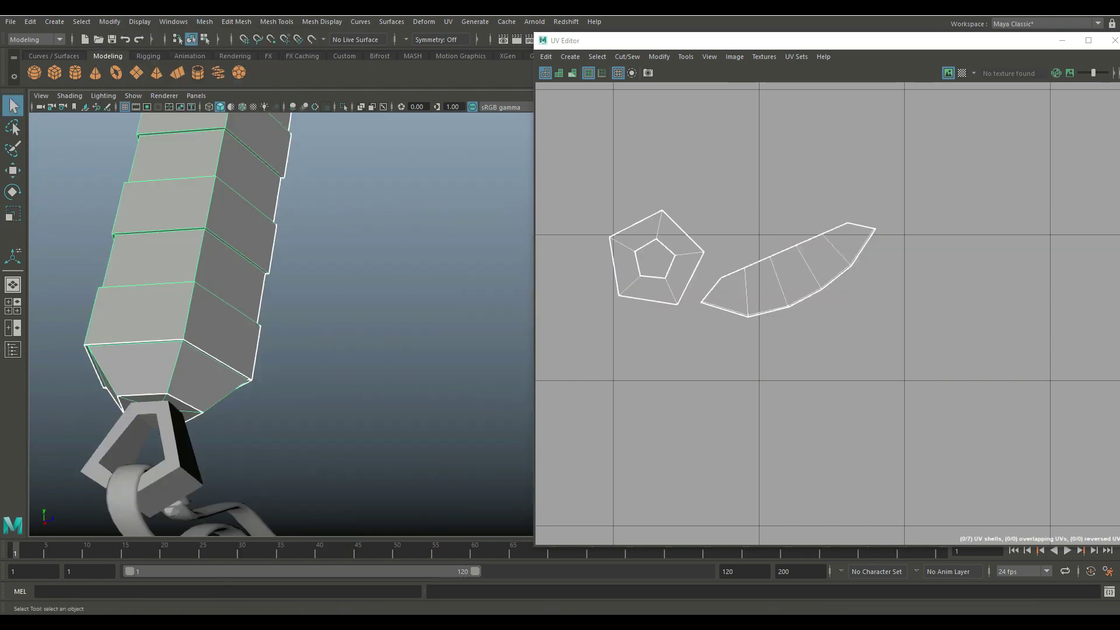
alt+drag(233, 350, 373, 292)
scroll(812, 304, up, 5)
Step: Move and sew the selected end edge to its neighbouring shell, and straighten the resulting shell's UVs
right_drag(758, 280, 758, 248)
double_click(674, 319)
right_drag(673, 318, 737, 501)
key(w)
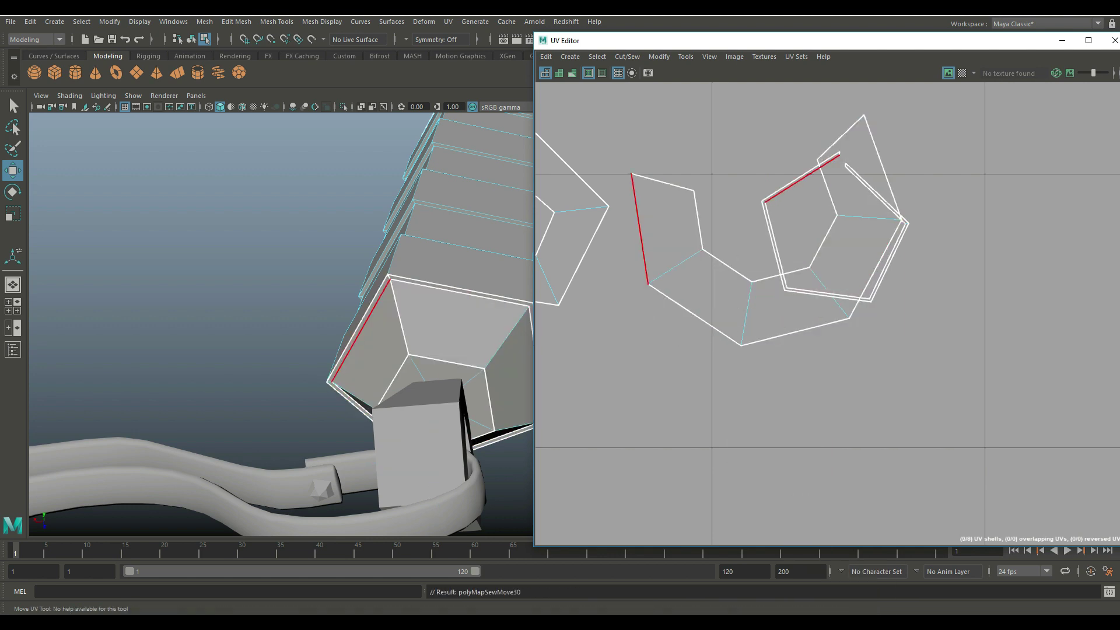
click(671, 233)
right_drag(675, 203, 750, 584)
right_drag(723, 297, 802, 595)
Step: Split the end strip along its inner edge loop and move the strip's shell below the pentagonal rim shell
right_drag(735, 307, 735, 276)
double_click(823, 190)
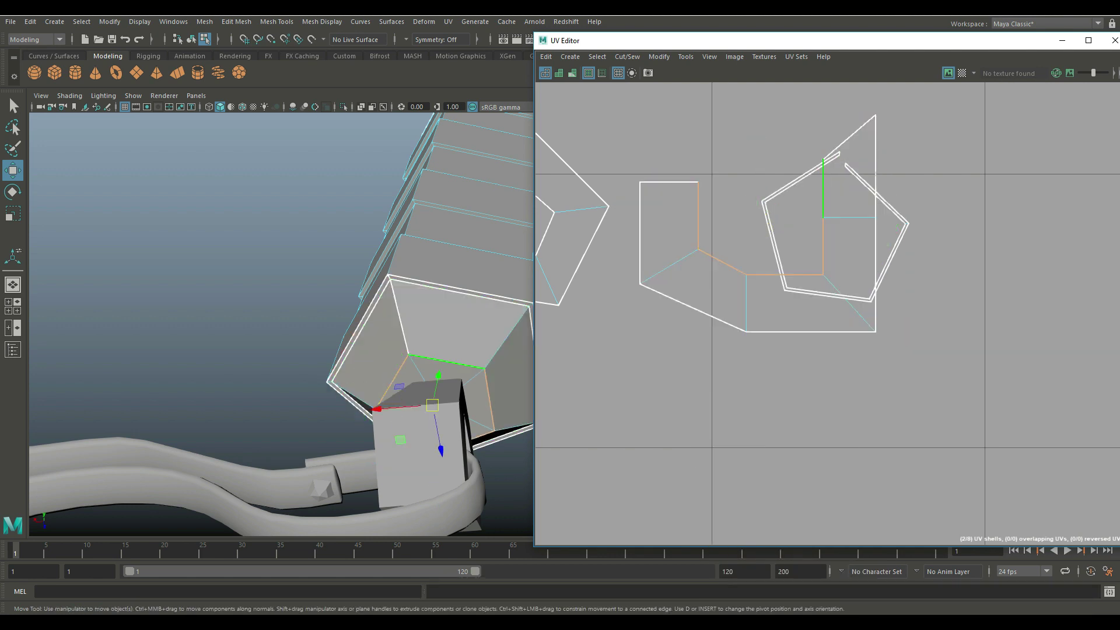
right_drag(835, 197, 914, 494)
double_click(640, 228)
scroll(750, 246, down, 3)
right_drag(715, 260, 665, 245)
click(718, 263)
drag(755, 139, 755, 300)
Step: Try a camera-based UV projection on the selected faces of the grip's lower end
alt+drag(373, 326, 280, 263)
right_drag(309, 180, 310, 213)
click(318, 275)
key(space)
key(space)
click(448, 21)
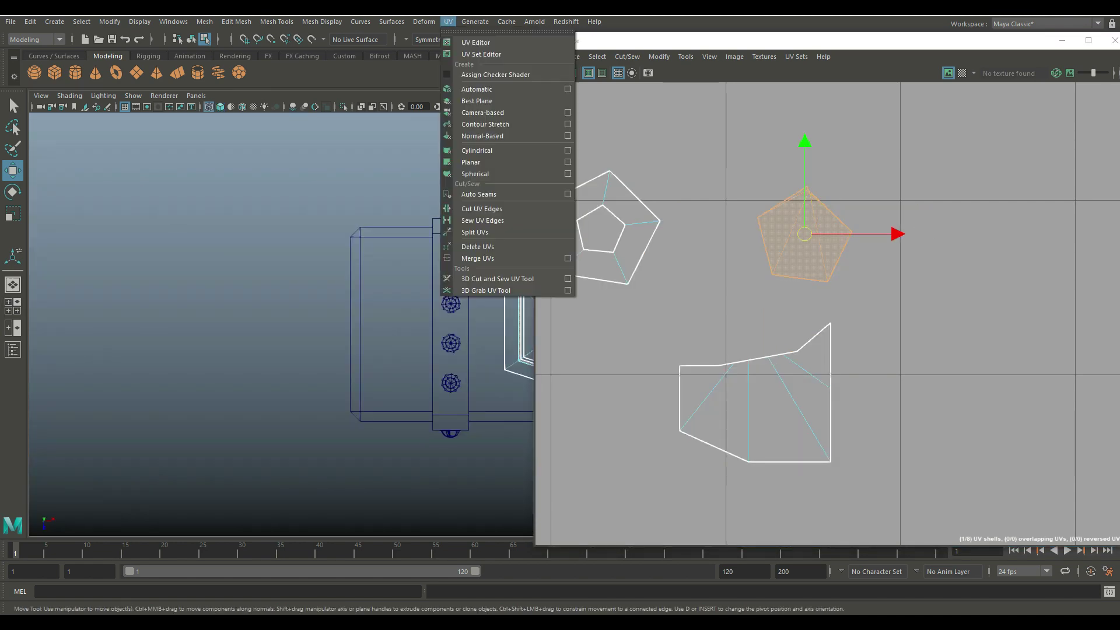
click(483, 112)
scroll(408, 315, down, 2)
alt+middle_drag(471, 274, 167, 280)
key(ctrl+z)
click(278, 330)
Step: Switch to the four-view layout, reposition the UV Editor, and unfold the lower end's UV shells
key(space)
drag(686, 42, 620, 112)
click(448, 22)
click(481, 245)
right_drag(633, 453, 582, 436)
click(652, 464)
key(f)
right_drag(680, 459, 732, 607)
click(794, 427)
right_drag(794, 459, 840, 607)
Step: Unfold the remaining distorted shell of the grip's lower end
scroll(871, 495, down, 10)
right_drag(938, 347, 888, 330)
click(887, 330)
right_drag(887, 330, 936, 605)
scroll(879, 480, down, 10)
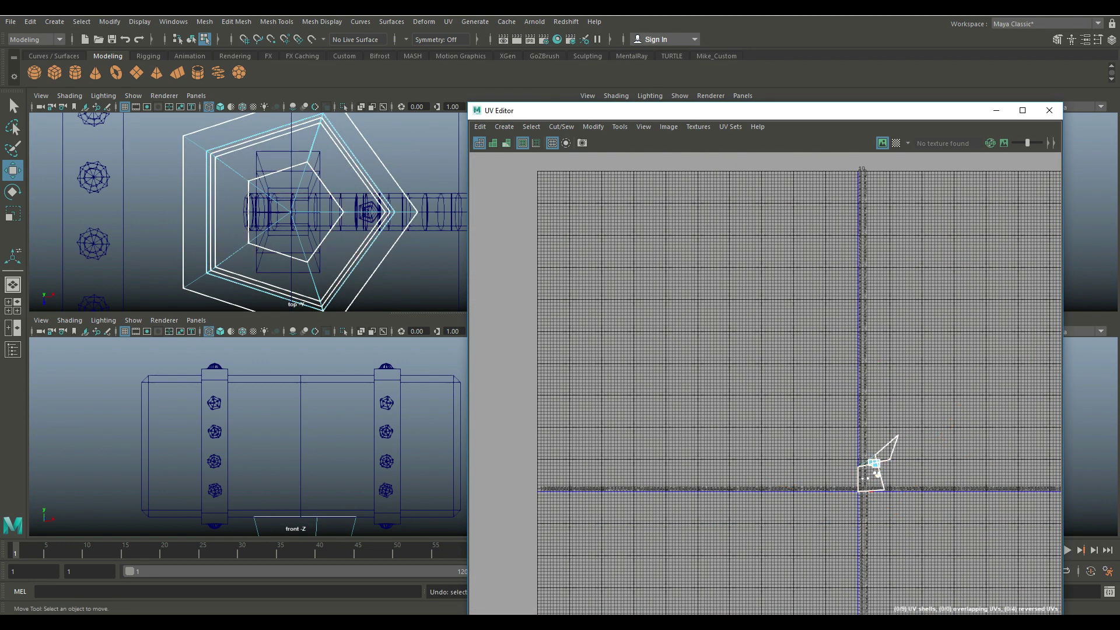
Step: Move and sew the shared edge of the small rim pieces beside the pentagonal shells
scroll(878, 482, up, 15)
click(861, 359)
right_drag(861, 360, 861, 332)
click(867, 340)
right_drag(867, 340, 926, 526)
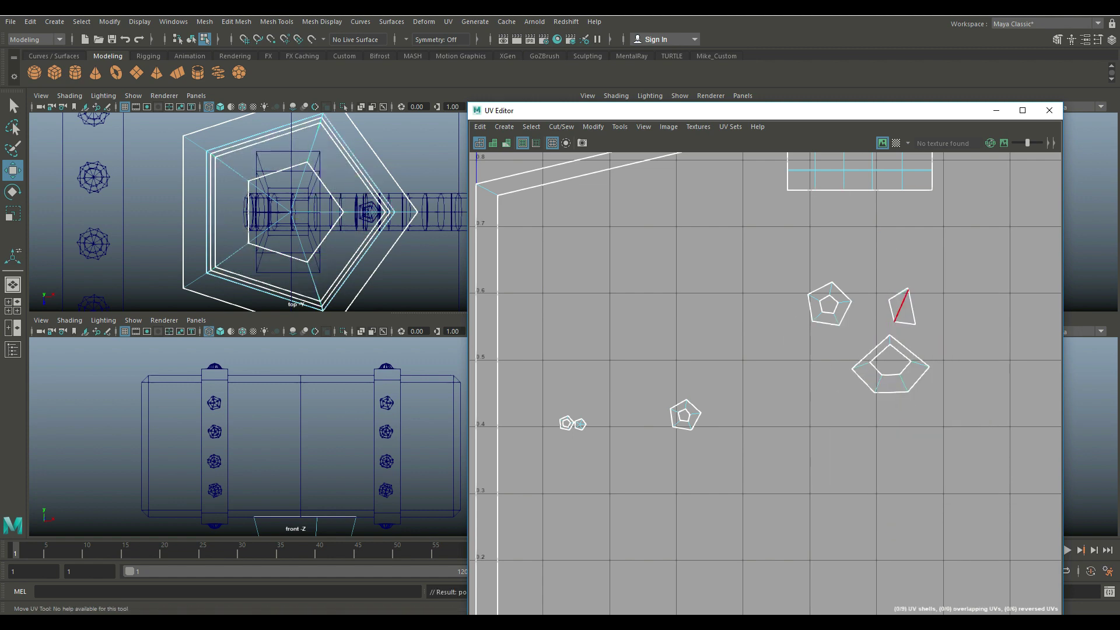
Step: Unfold the large distorted pentagonal shell into an even pentagon
right_drag(893, 387, 849, 371)
click(880, 388)
right_drag(880, 388, 933, 606)
Step: Return to the single perspective view of the grip's lower rim and select the small rim shell's outer edge
click(902, 307)
scroll(350, 234, down, 4)
key(space)
mouse_move(641, 110)
mouse_down()
mouse_move(737, 285)
mouse_move(648, 104)
mouse_up()
scroll(327, 315, up, 5)
alt+drag(326, 315, 304, 268)
right_drag(905, 296, 905, 266)
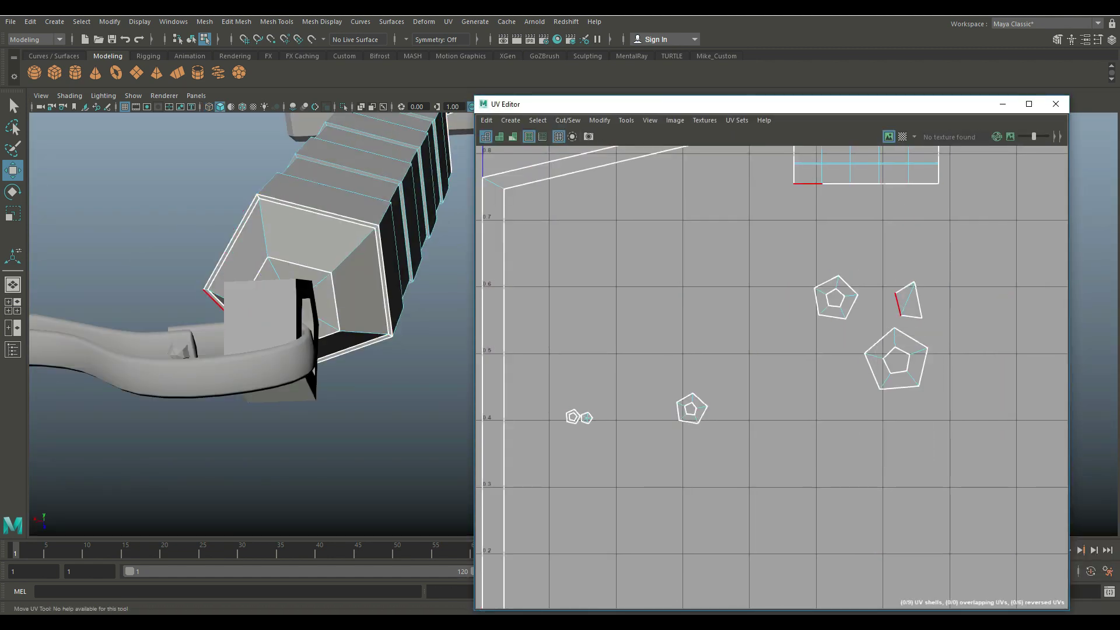
Step: Try to move and sew the thin rim pieces onto the lower border of the grip body's shell
scroll(700, 288, down, 6)
right_drag(847, 196, 799, 195)
right_drag(662, 242, 638, 233)
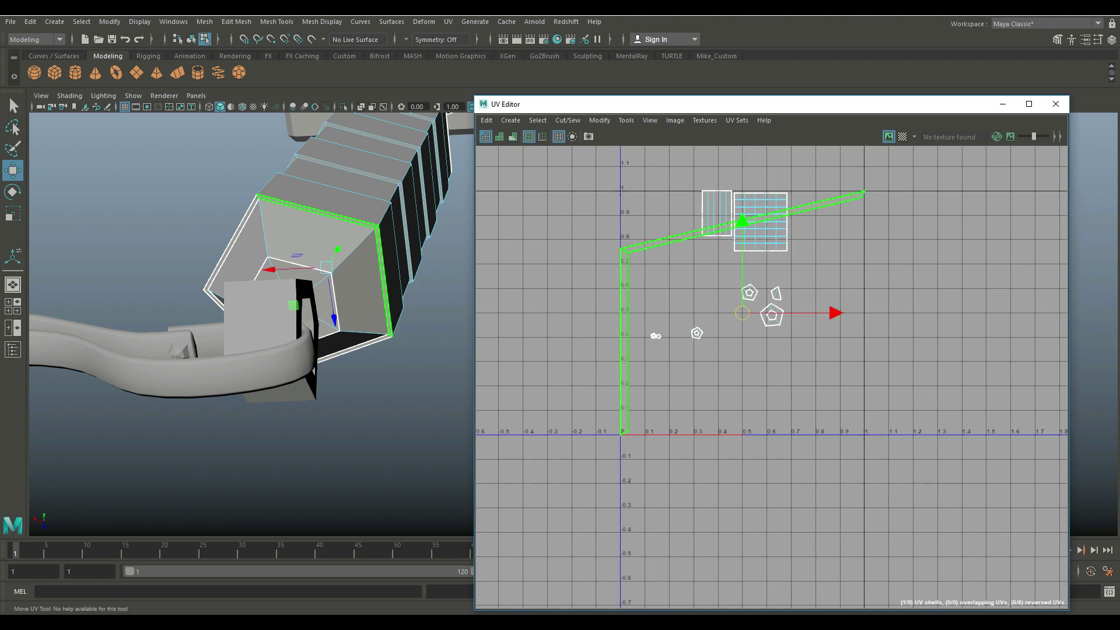
right_drag(778, 251, 842, 433)
click(785, 257)
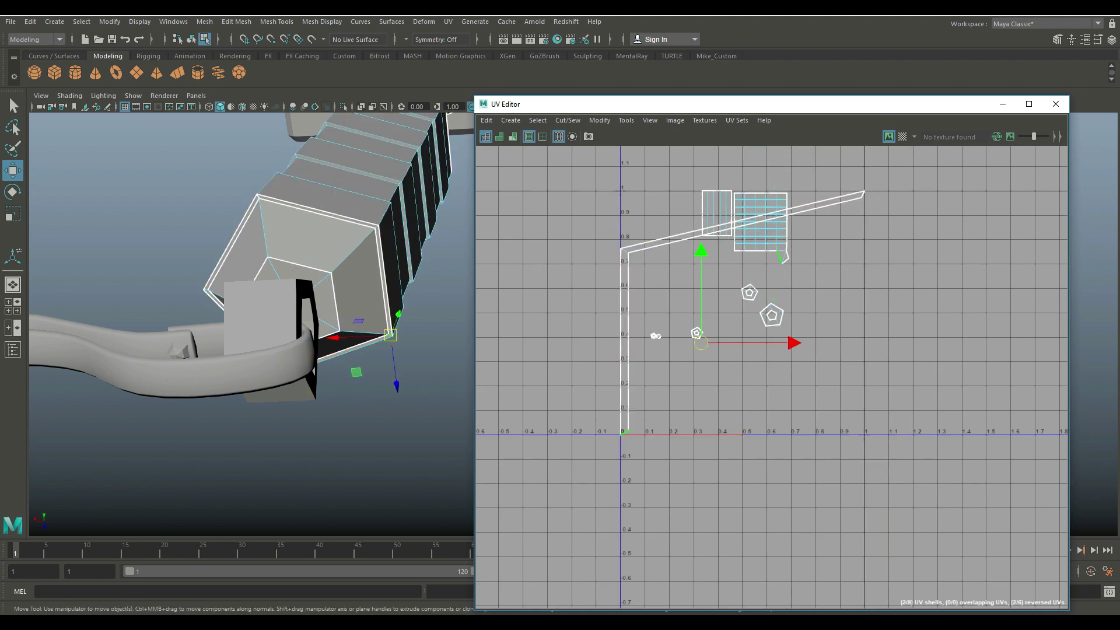
key(g)
click(851, 268)
key(g)
click(900, 266)
Step: Try to unfold the grip body's shell together with the attached rim pieces
right_drag(816, 260, 769, 244)
click(770, 238)
right_drag(770, 239, 832, 607)
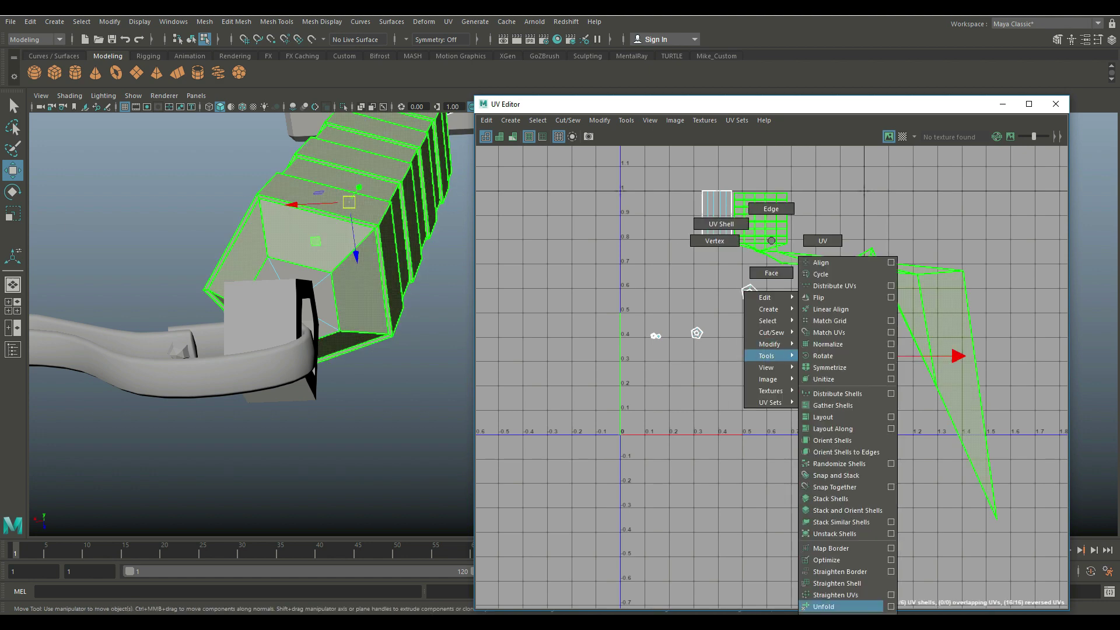
Step: Cut the rim off the grip body along its border loop, then unfold and straighten the body's shell
scroll(875, 417, down, 3)
right_drag(846, 362, 846, 327)
double_click(836, 353)
right_drag(834, 355, 878, 486)
click(828, 234)
right_drag(875, 251, 893, 607)
right_drag(832, 235, 895, 594)
Step: Straighten the selected border edges of the grip body's shell
right_drag(733, 208, 733, 176)
click(735, 189)
shift+double_click(714, 322)
right_drag(732, 308, 799, 572)
scroll(744, 357, up, 2)
click(821, 331)
Step: Scale the thin L-shaped rim shell down uniformly
click(846, 237)
key(r)
drag(788, 336, 726, 336)
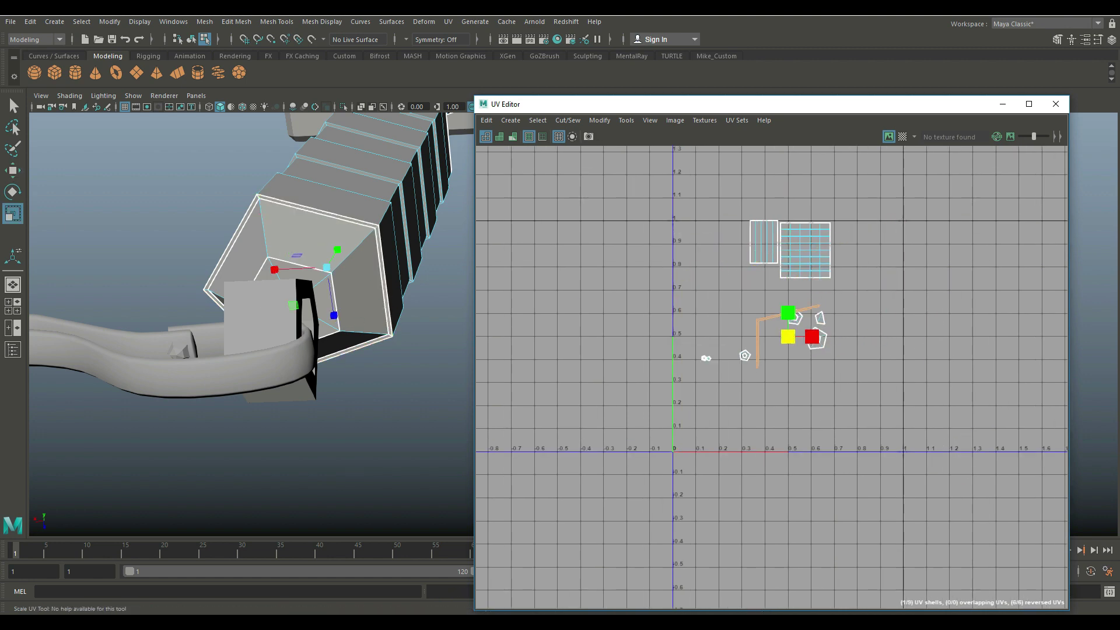
Step: Move the large pentagonal end shell outside the tile, clear of the rim shells
scroll(806, 362, up, 3)
scroll(825, 334, down, 4)
click(825, 327)
key(w)
drag(825, 327, 647, 287)
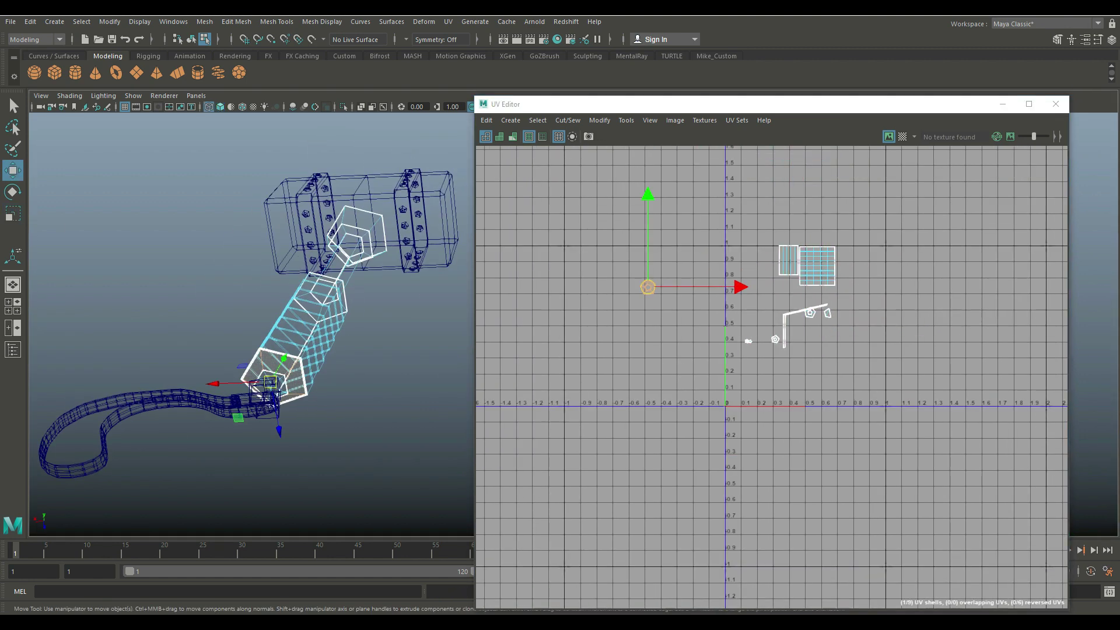
Step: Move and sew the small rim piece and the L-shaped rim strip together along their shared edges
click(824, 306)
scroll(836, 335, up, 5)
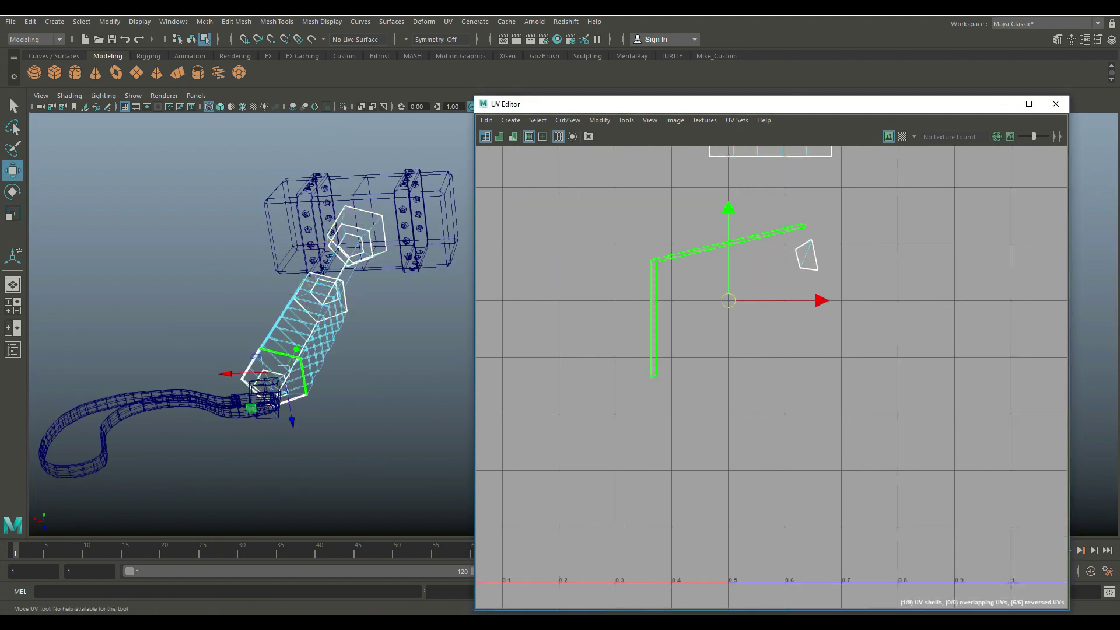
right_drag(805, 246, 805, 216)
click(804, 245)
key(g)
scroll(817, 362, up, 2)
click(789, 211)
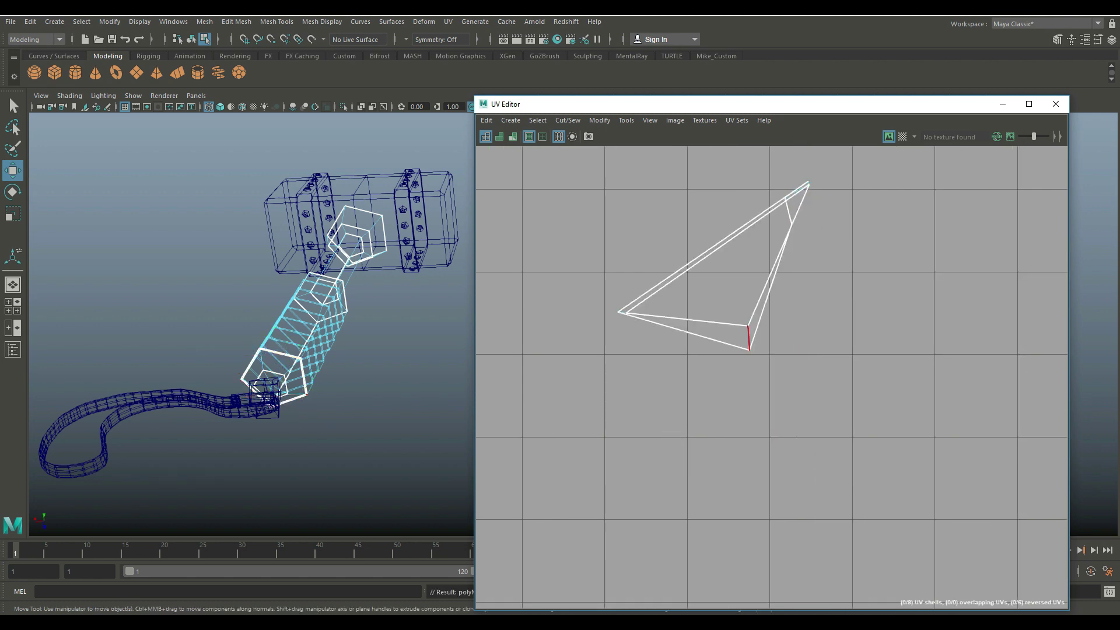
shift+right_click(752, 385)
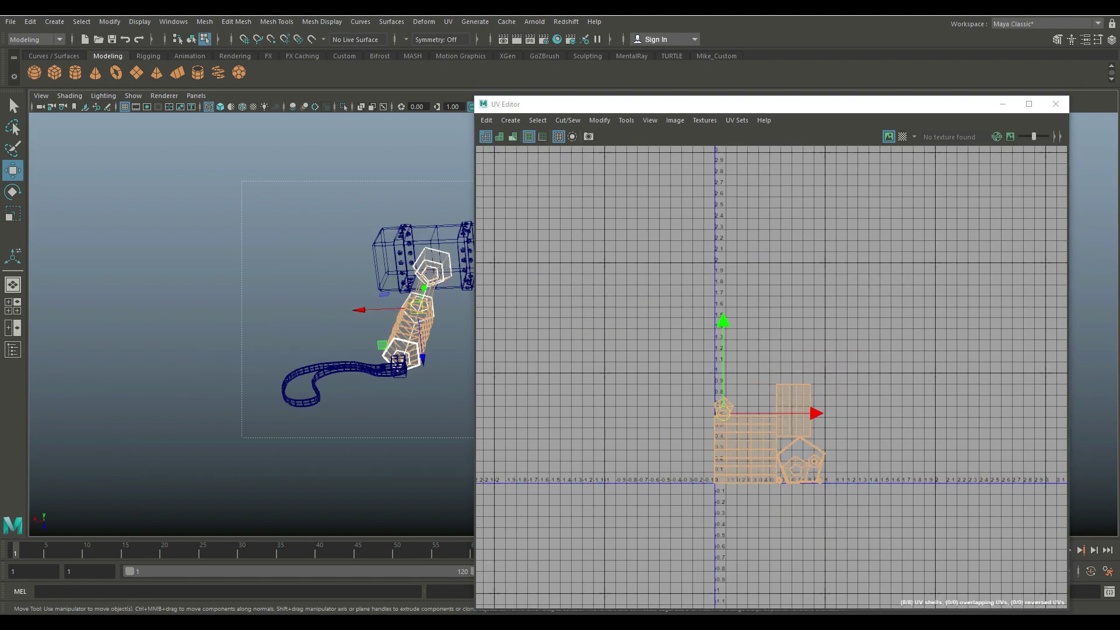
Step: Move a pentagonal handle shell to the tile's upper edge, beside the head's narrow strips
scroll(753, 402, up, 2)
right_drag(700, 373, 741, 408)
click(651, 346)
drag(651, 348, 735, 298)
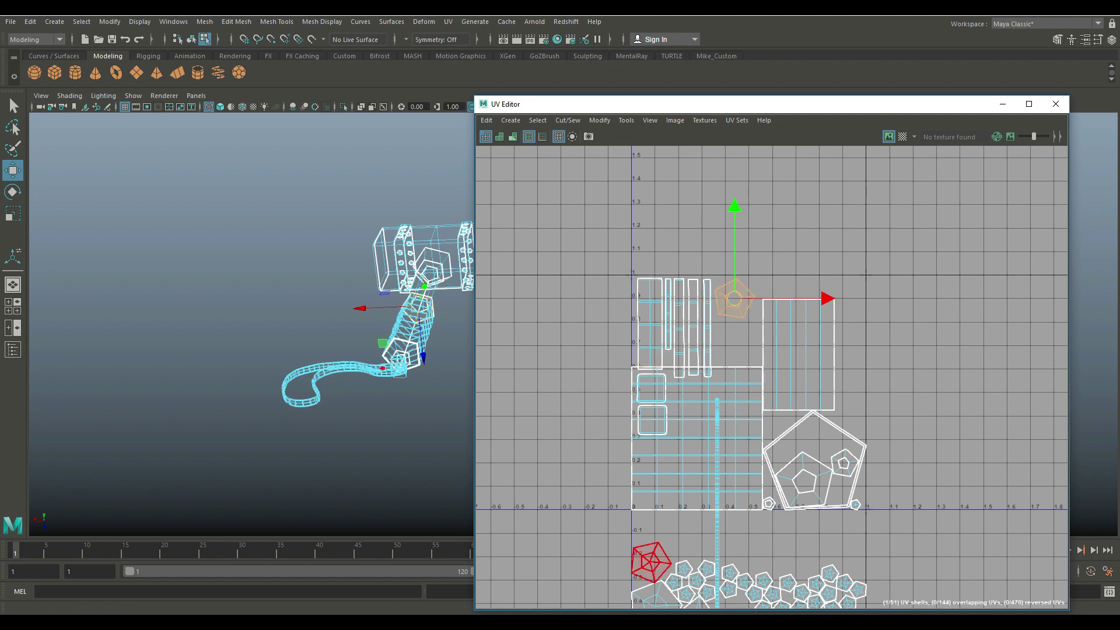
alt+drag(362, 327, 303, 327)
scroll(688, 408, up, 4)
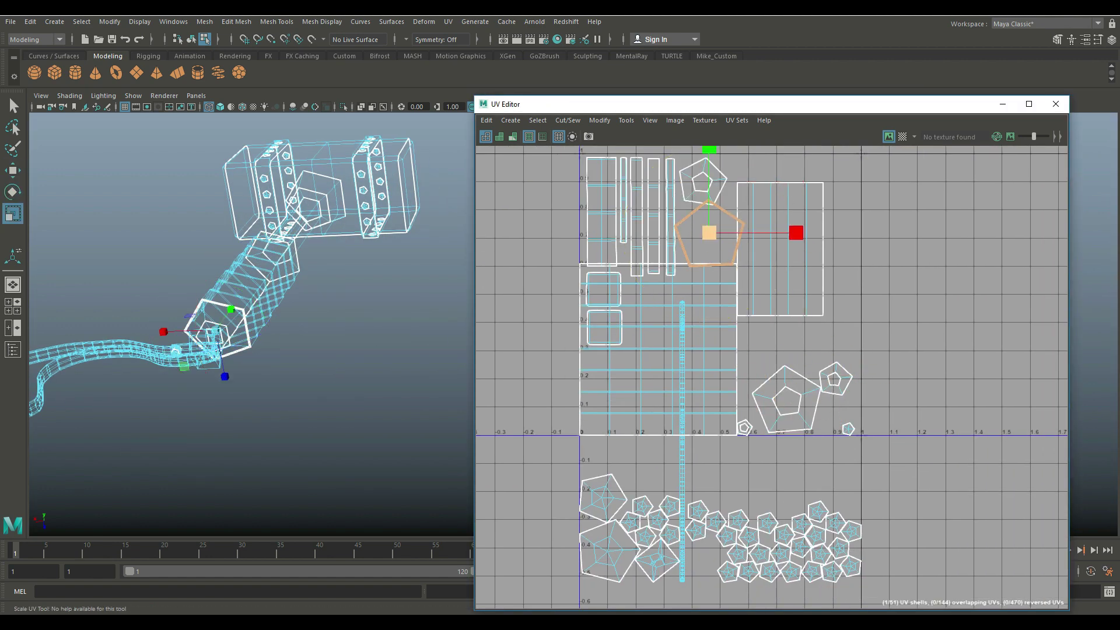
Step: Scale down the thin rim's pentagonal shell, rotate it upright and place it beneath the other pentagon
drag(709, 232, 691, 233)
key(e)
drag(795, 233, 795, 238)
key(w)
drag(709, 233, 703, 238)
Step: Rotate the pentagonal shell above the rim's shell so that it stands upright
click(702, 190)
key(e)
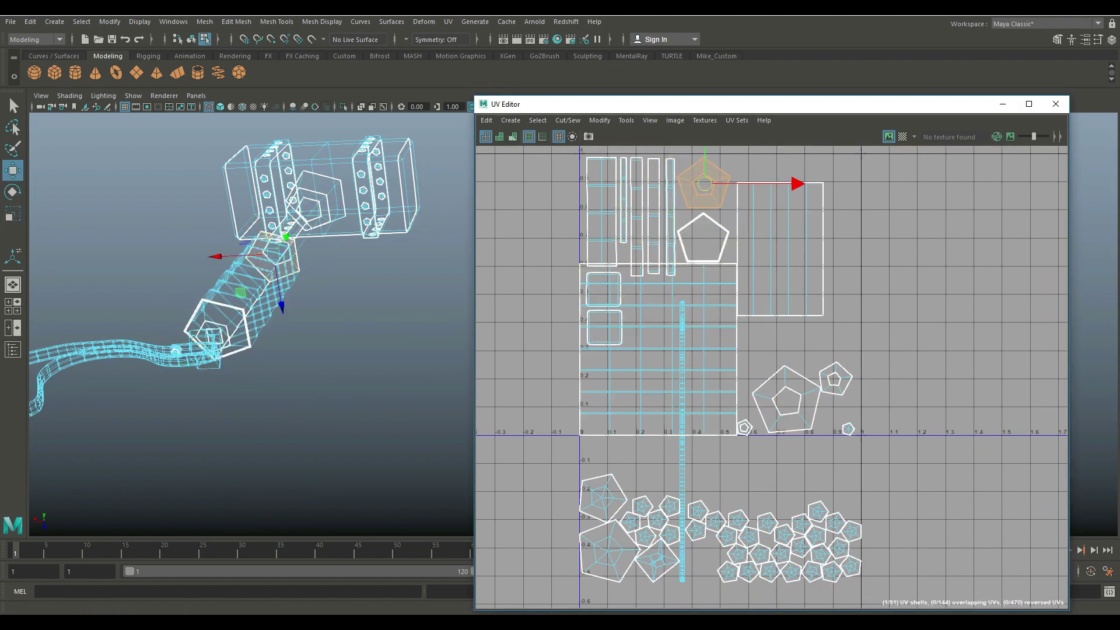
Step: Rotate the large pentagonal ring shell upright on the tile's lower edge, then enlarge the tiny pentagonal ring and place it above
click(786, 401)
key(e)
drag(877, 399, 877, 407)
key(w)
drag(786, 399, 774, 403)
click(744, 428)
key(r)
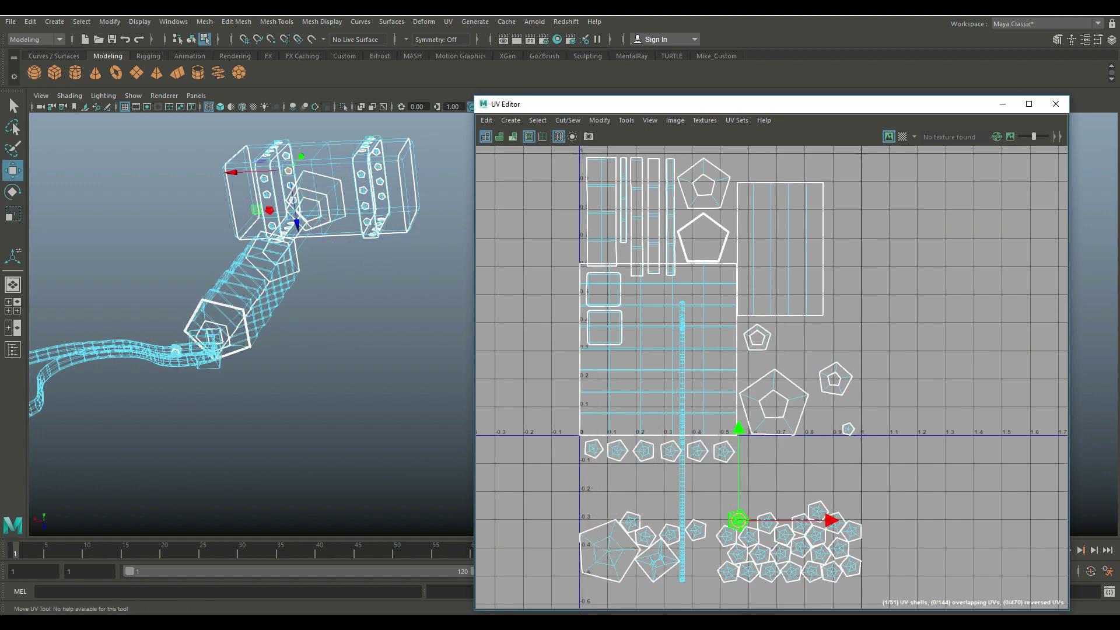
Step: Line up the small pentagonal rivet shells in even rows beneath the tile
drag(739, 520, 751, 452)
click(610, 551)
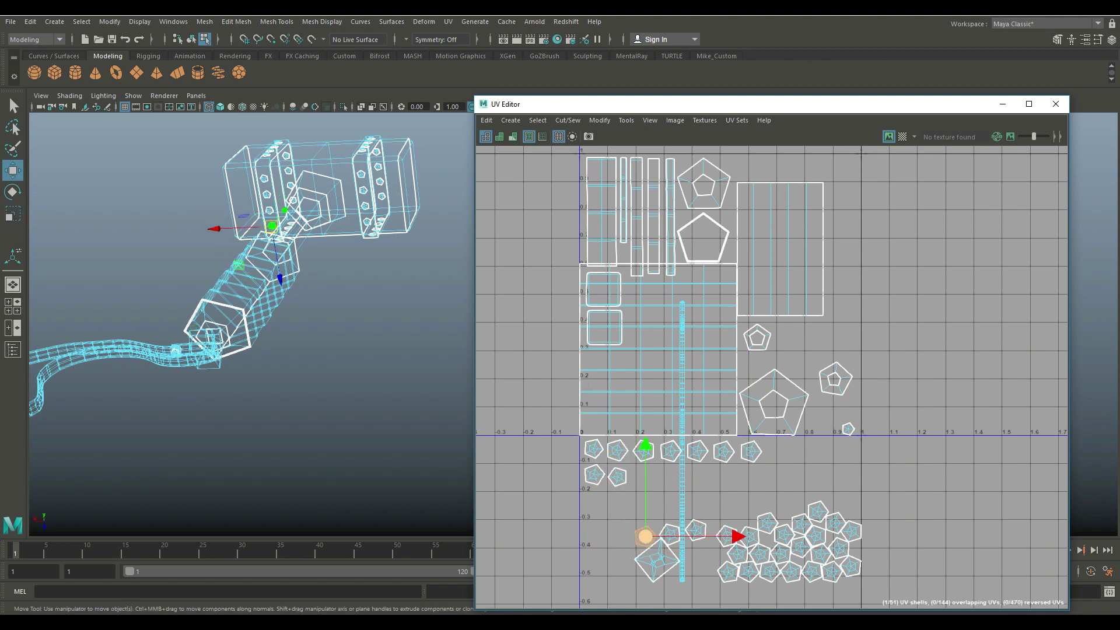
click(737, 553)
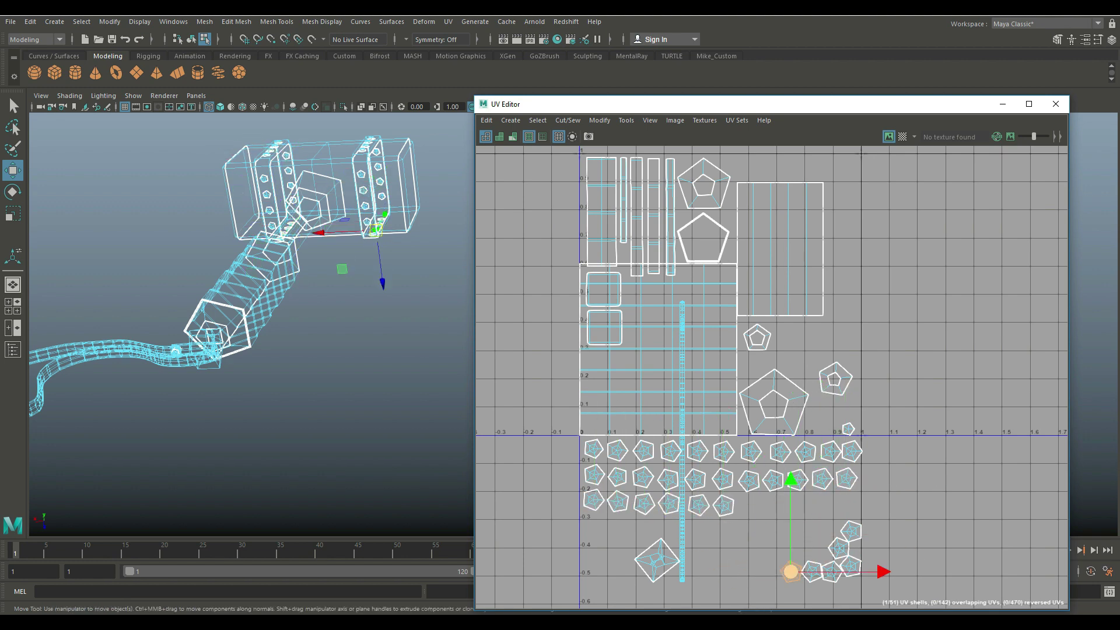
Step: Move the strap's long thin strip to the tile's right edge and scale down the handle's large grid shell beside the rounded squares
click(682, 442)
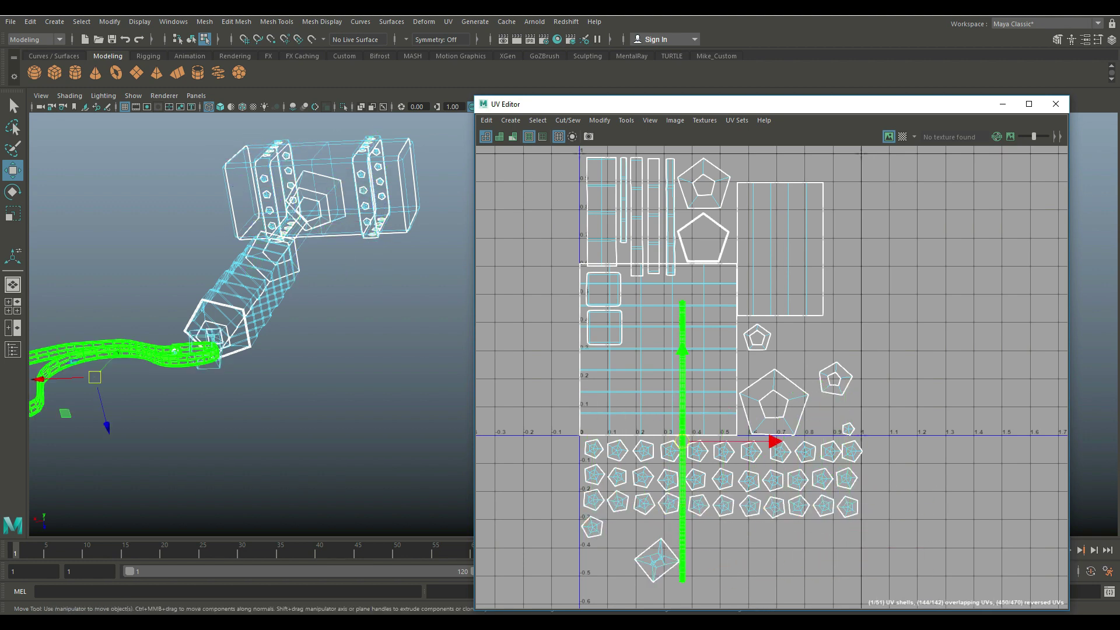
drag(681, 442, 786, 382)
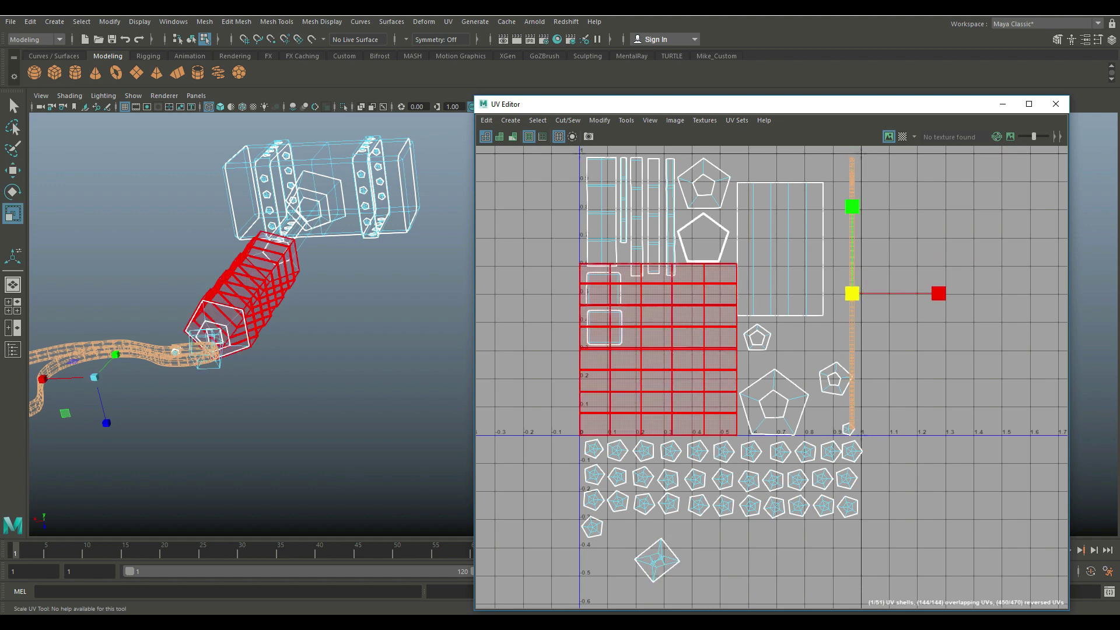
click(658, 350)
drag(658, 350, 630, 350)
Step: Enlarge the two remaining small pentagonal shells inside the tile and fit them between the large pentagonal ring and the strap strip
click(836, 379)
key(r)
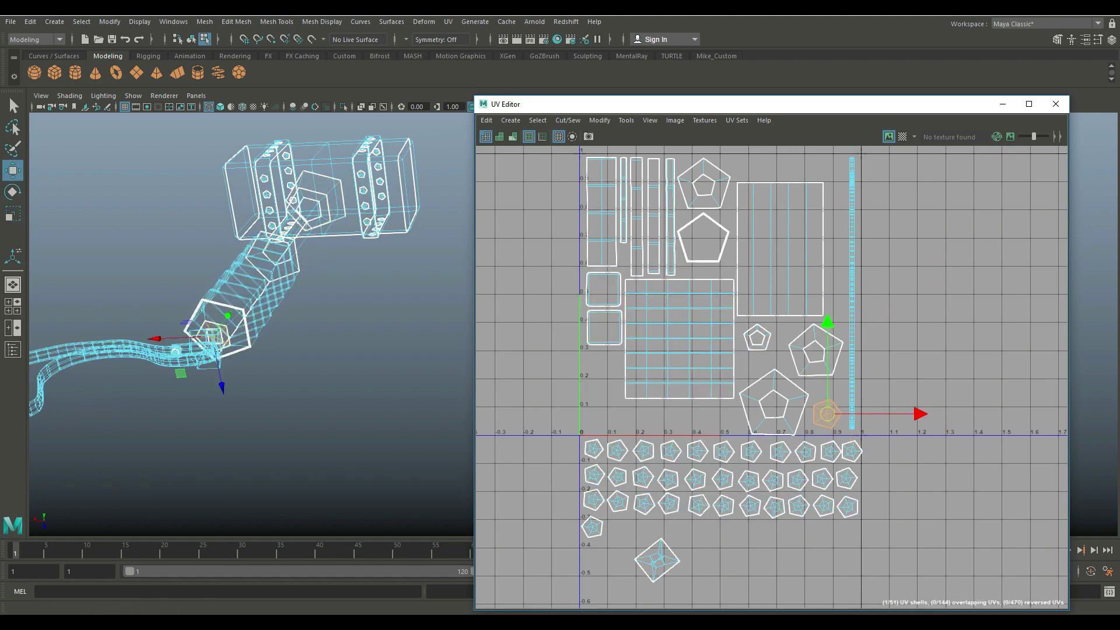
Step: Scale down the rows of rivet shells in two groups and move them into the tile beneath the handle's grid shell
drag(760, 443, 585, 508)
key(r)
drag(672, 478, 644, 478)
key(w)
drag(672, 478, 621, 411)
key(r)
drag(837, 487, 861, 514)
key(r)
drag(812, 479, 784, 479)
key(w)
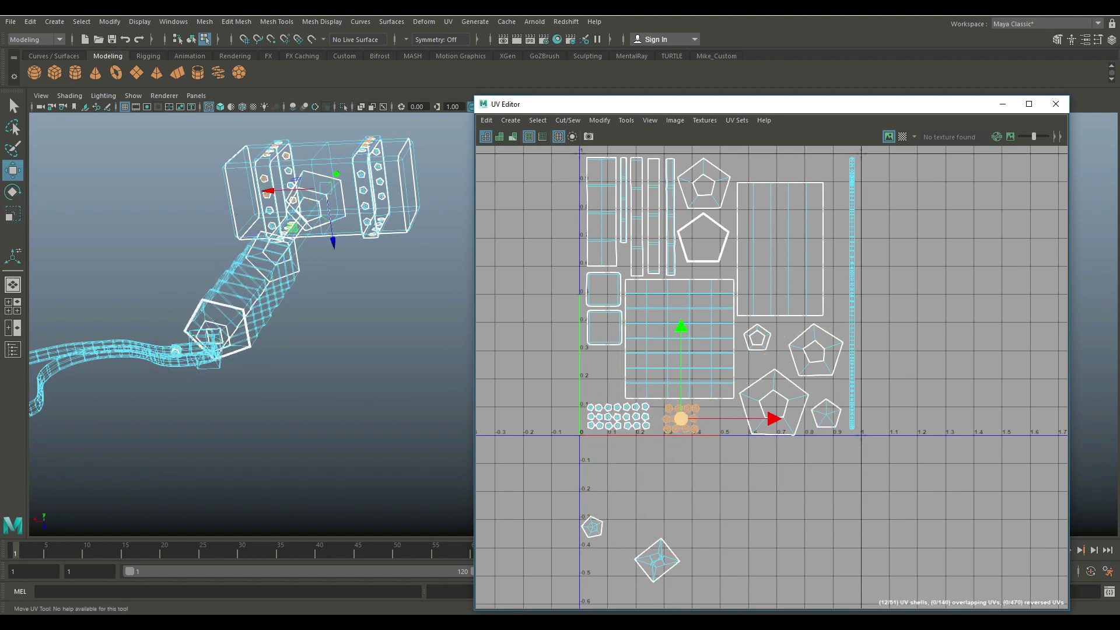
Step: Place the leftover pentagonal shell inside the hollow rim pentagon and fit the handle end's square shell above the tall rectangular shell
drag(685, 295, 703, 239)
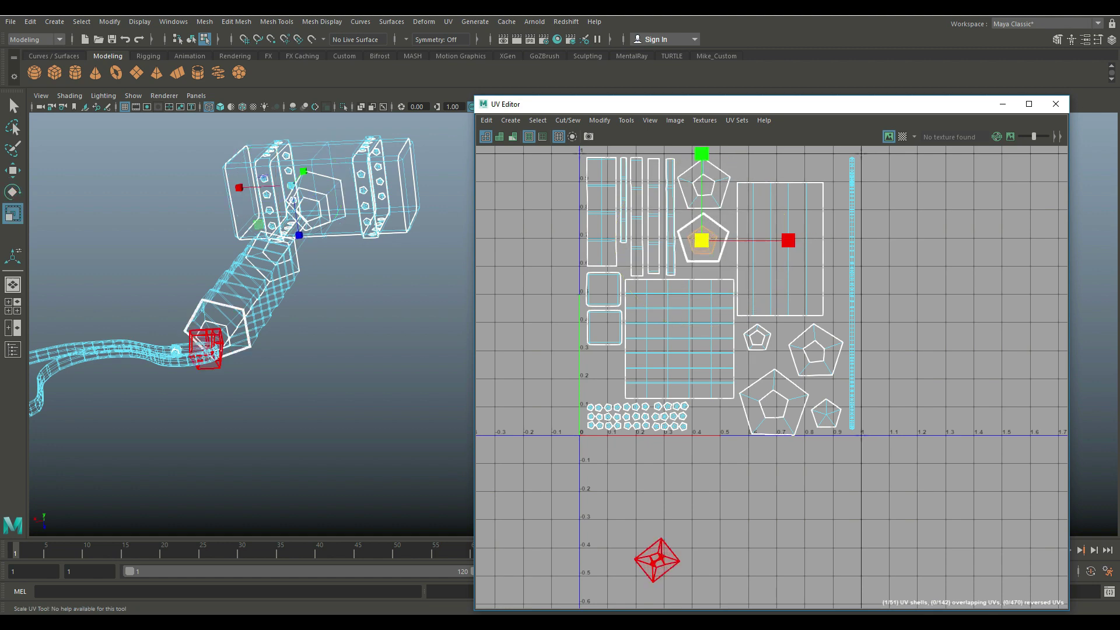
click(658, 560)
drag(658, 560, 786, 174)
key(w)
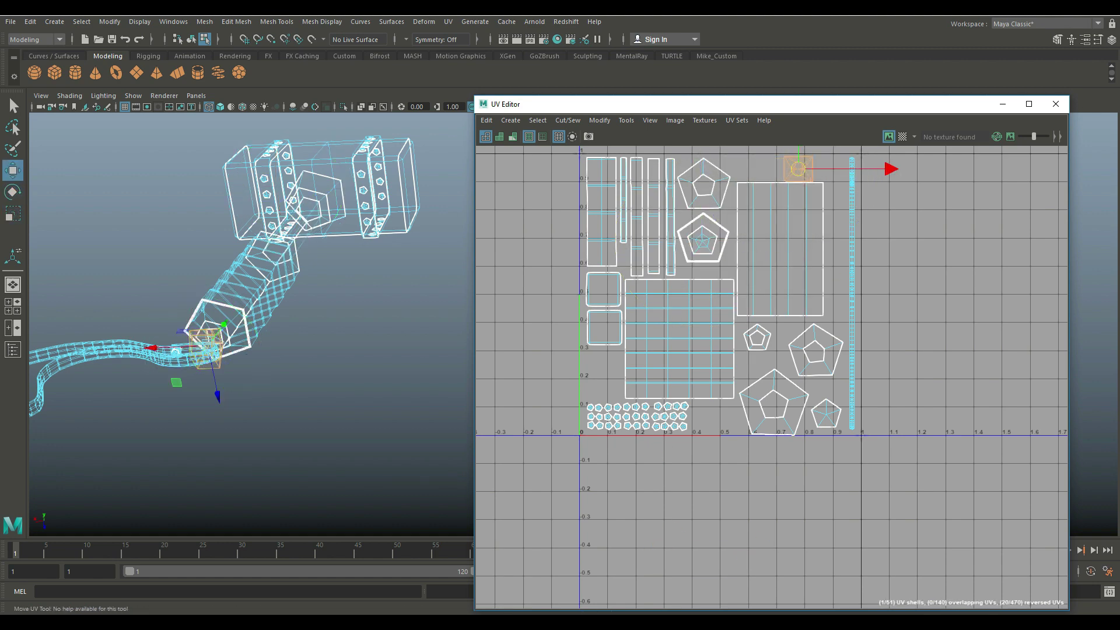
scroll(769, 350, down, 3)
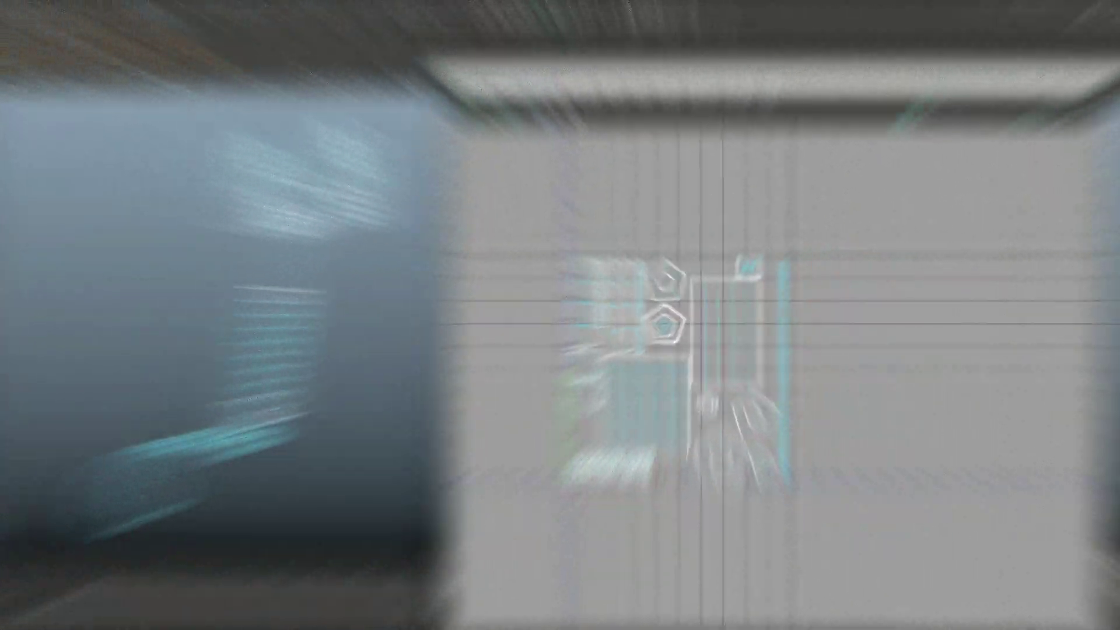